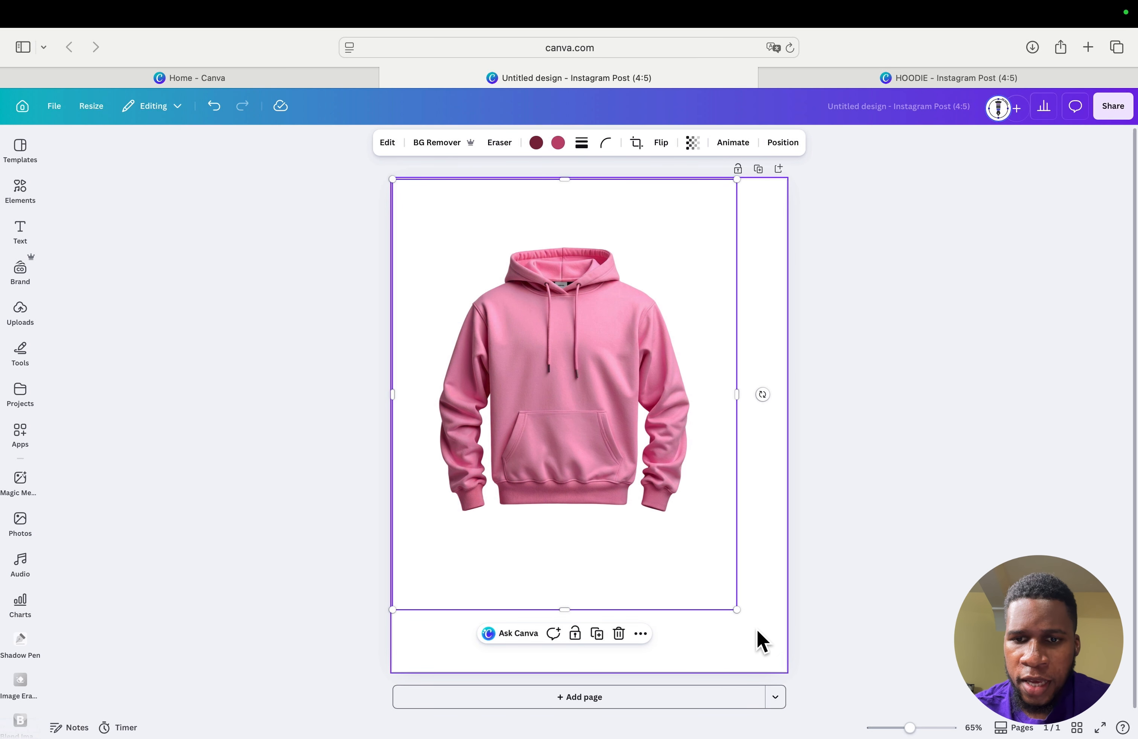
Step: Enlarge the hoodie image to fill the page and set the background to the dusty pink from its photo colors
left_click_drag(737, 610, 783, 672)
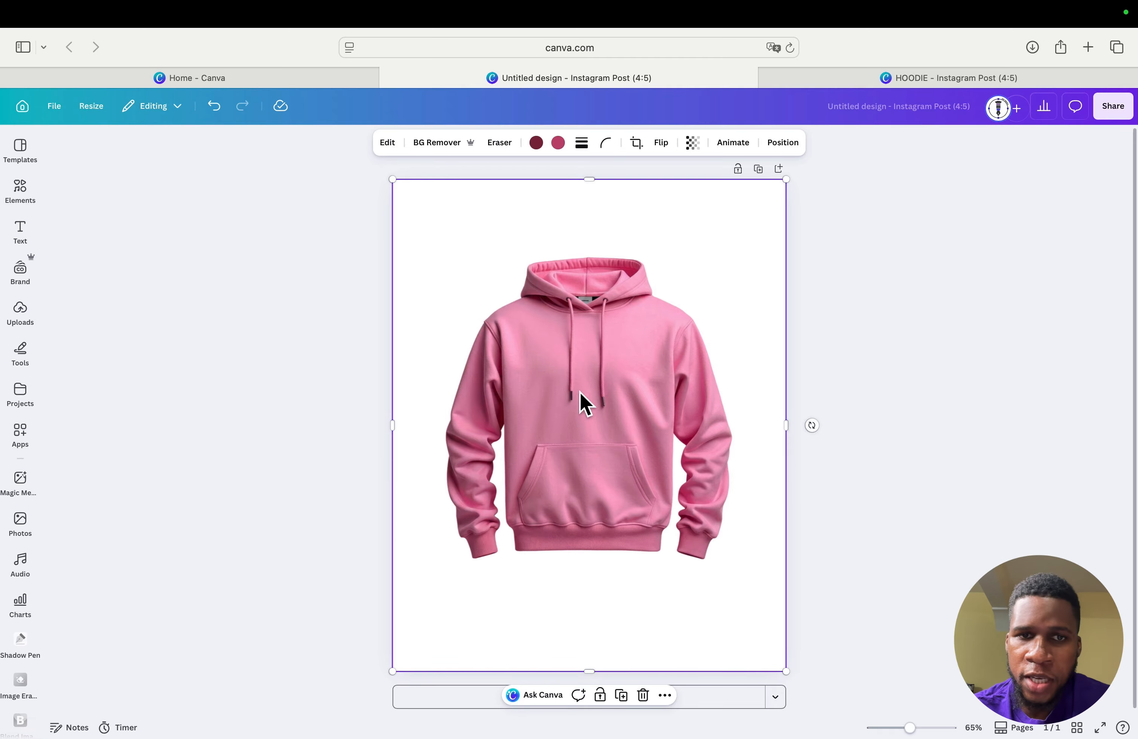
left_click(793, 151)
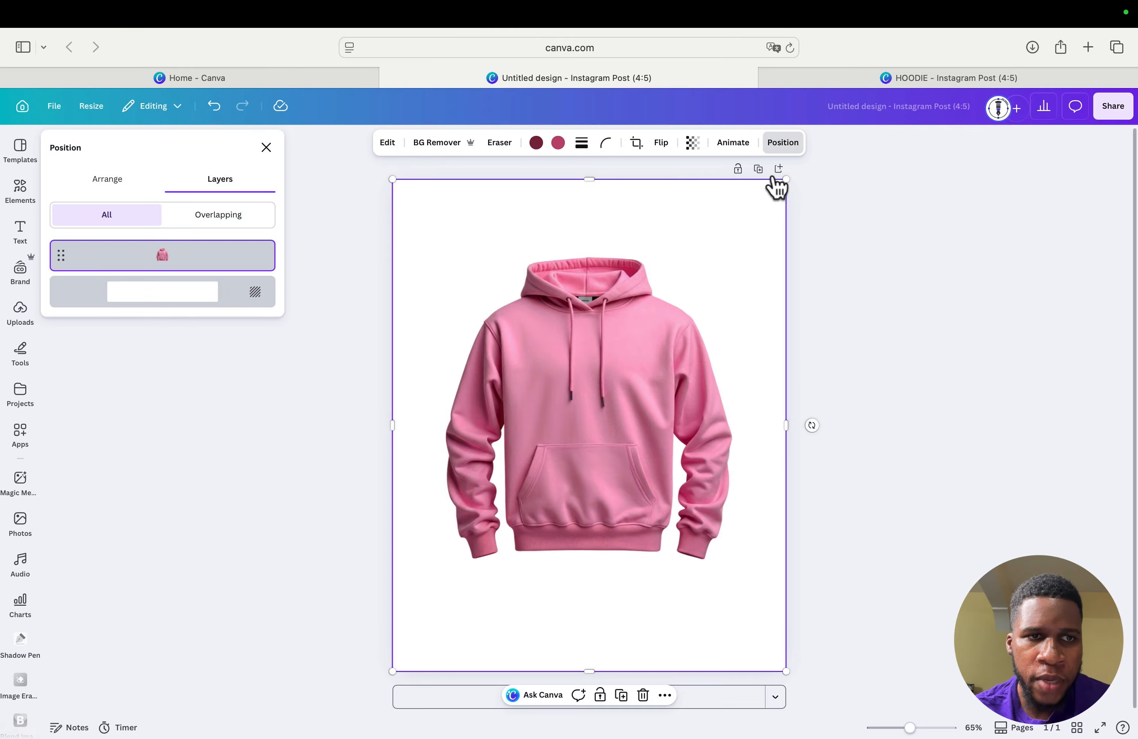
left_click(185, 298)
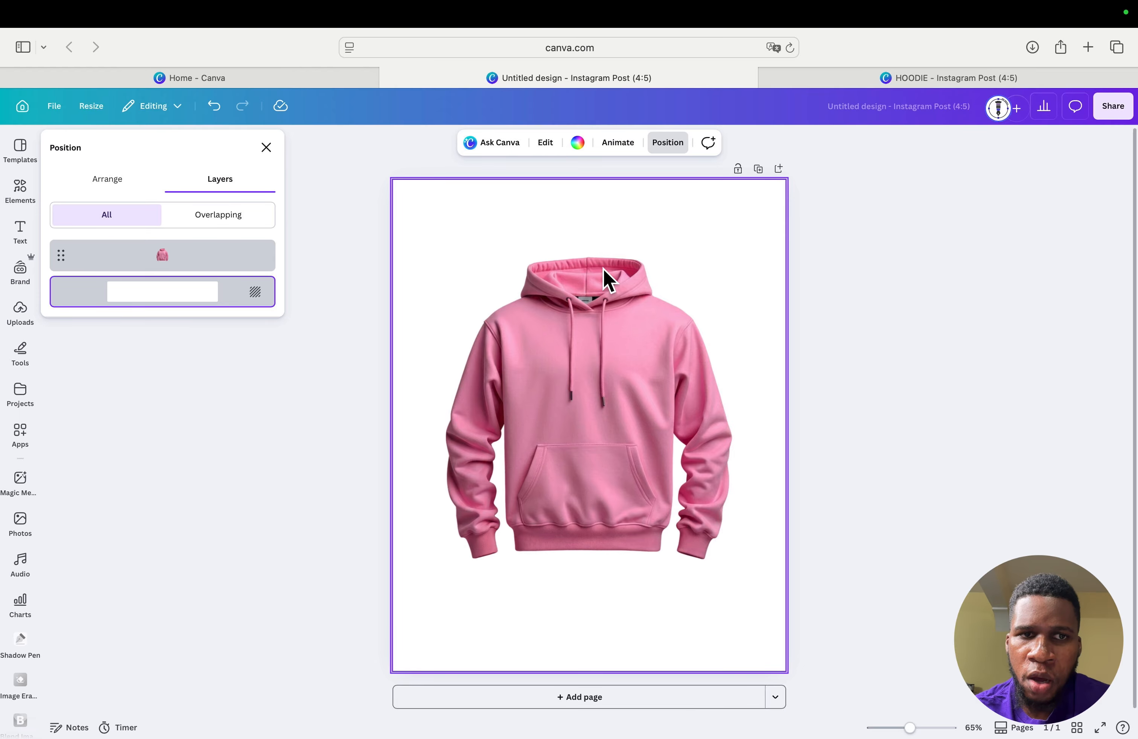
left_click(580, 143)
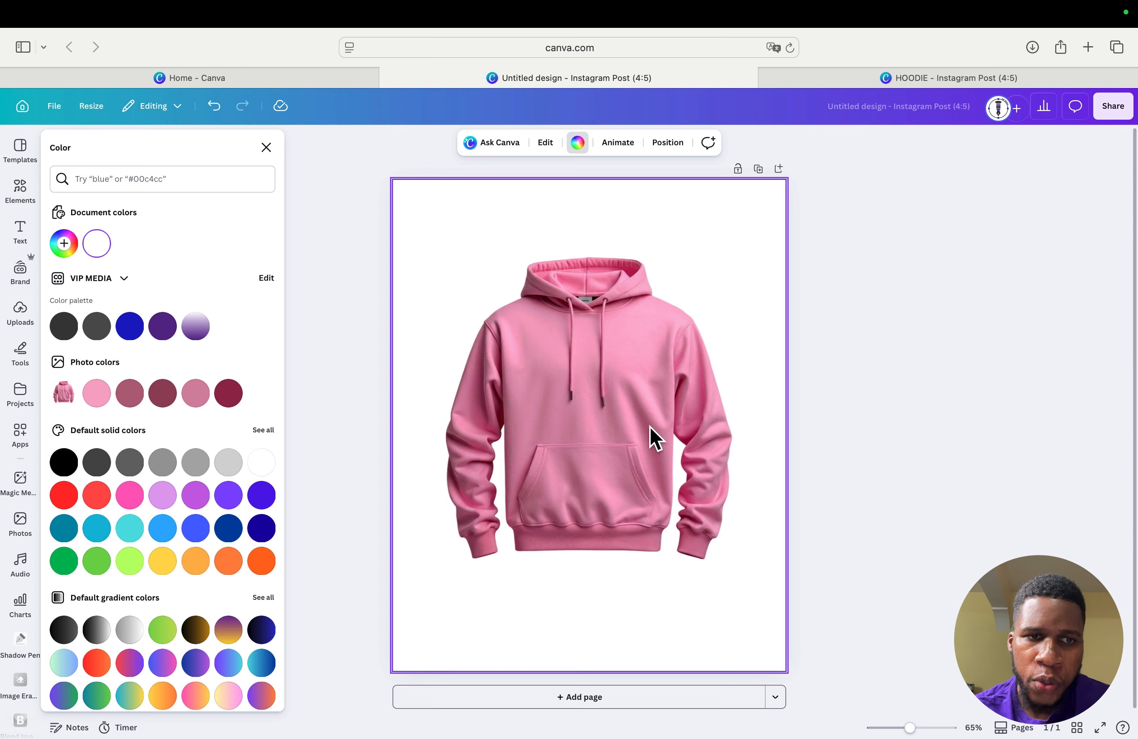
left_click(195, 394)
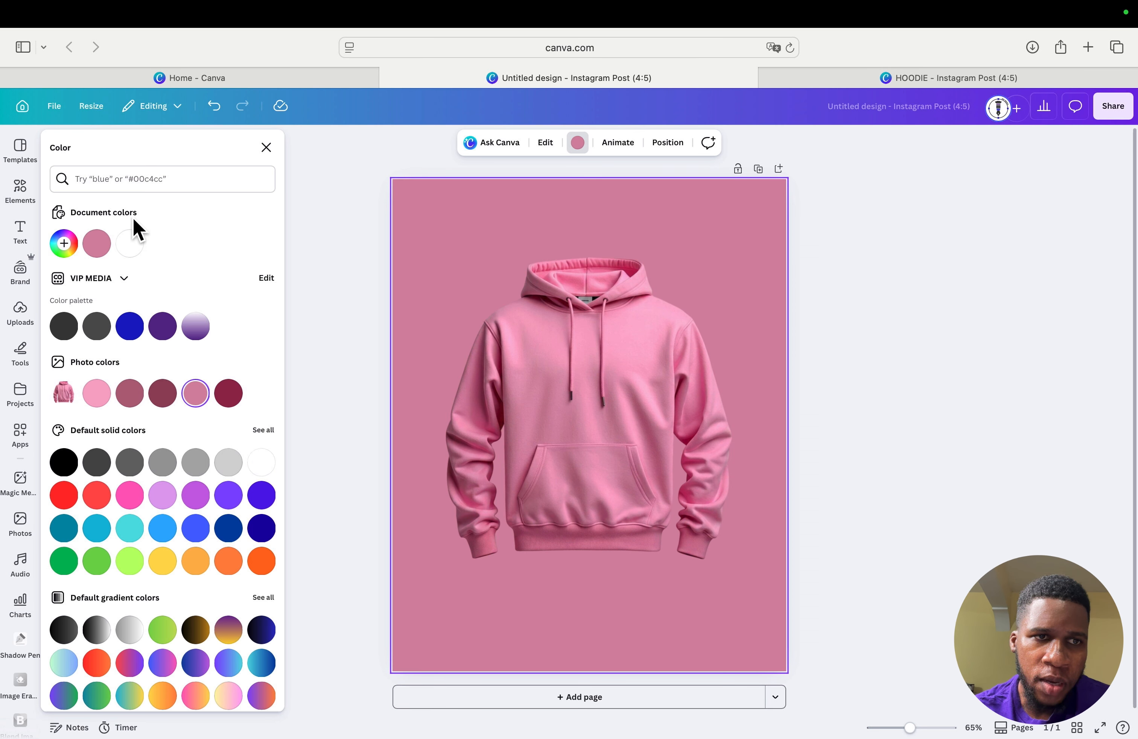
Step: Brighten the page background's solid color to the light pink #FFA5C6
left_click(94, 244)
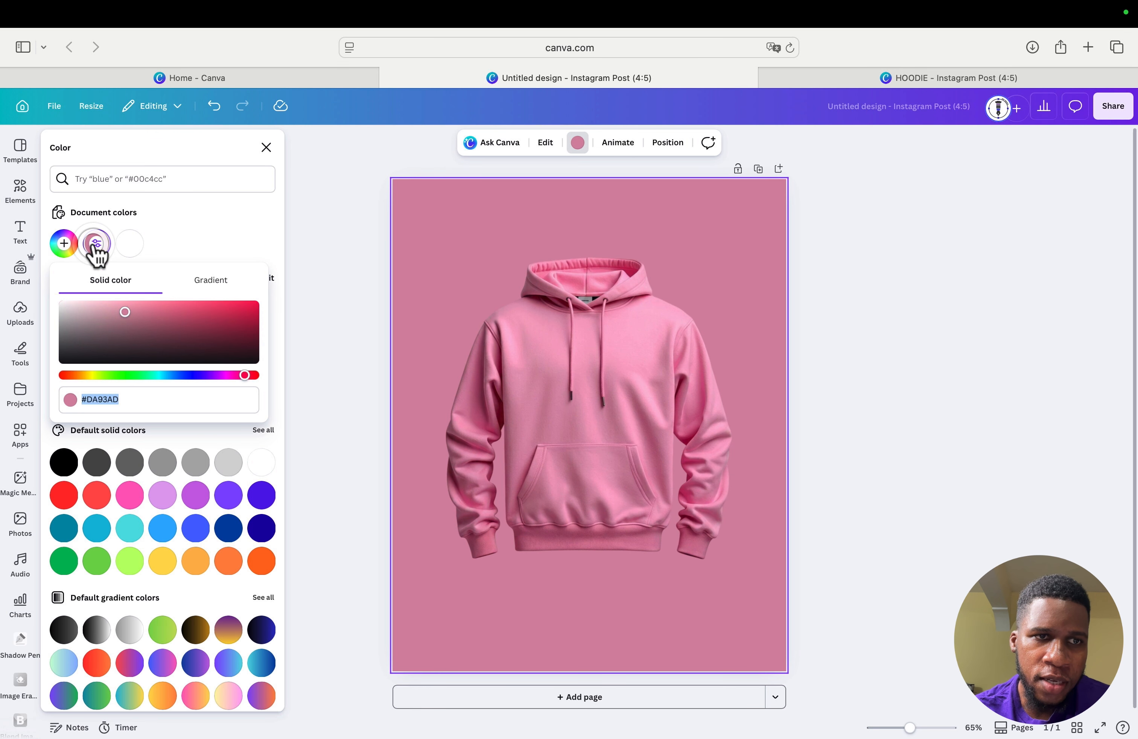
left_click(122, 312)
left_click_drag(124, 310, 125, 308)
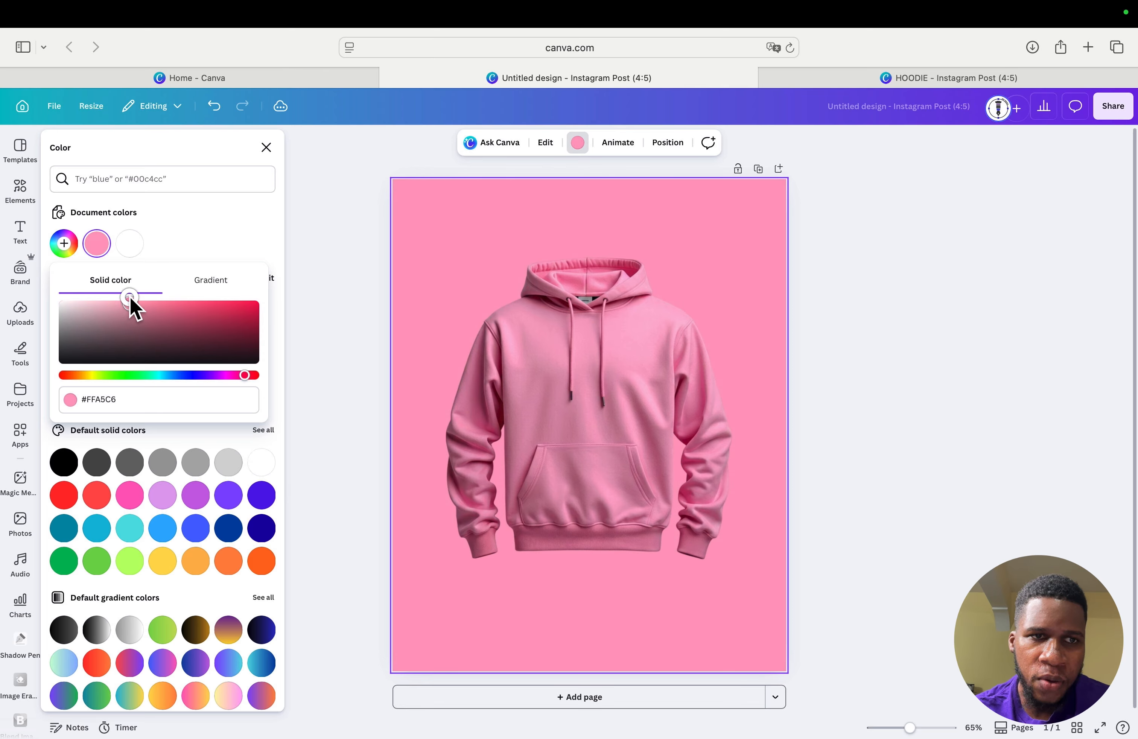
left_click(194, 239)
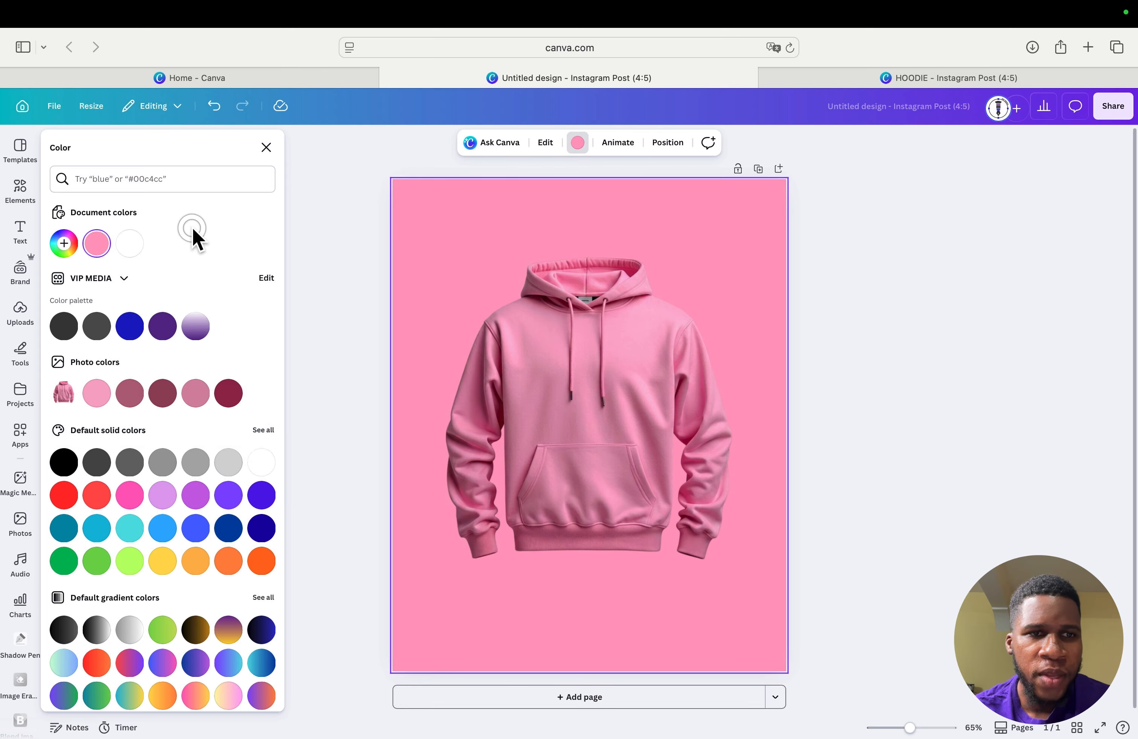
left_click(262, 143)
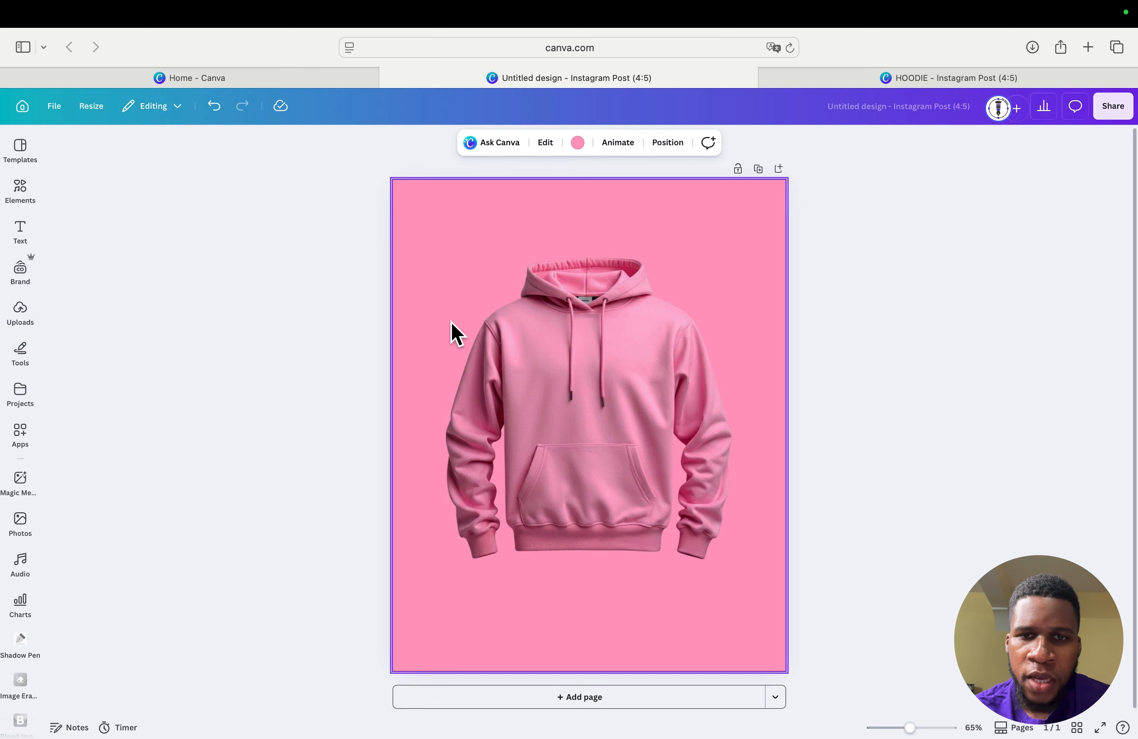
left_click(843, 282)
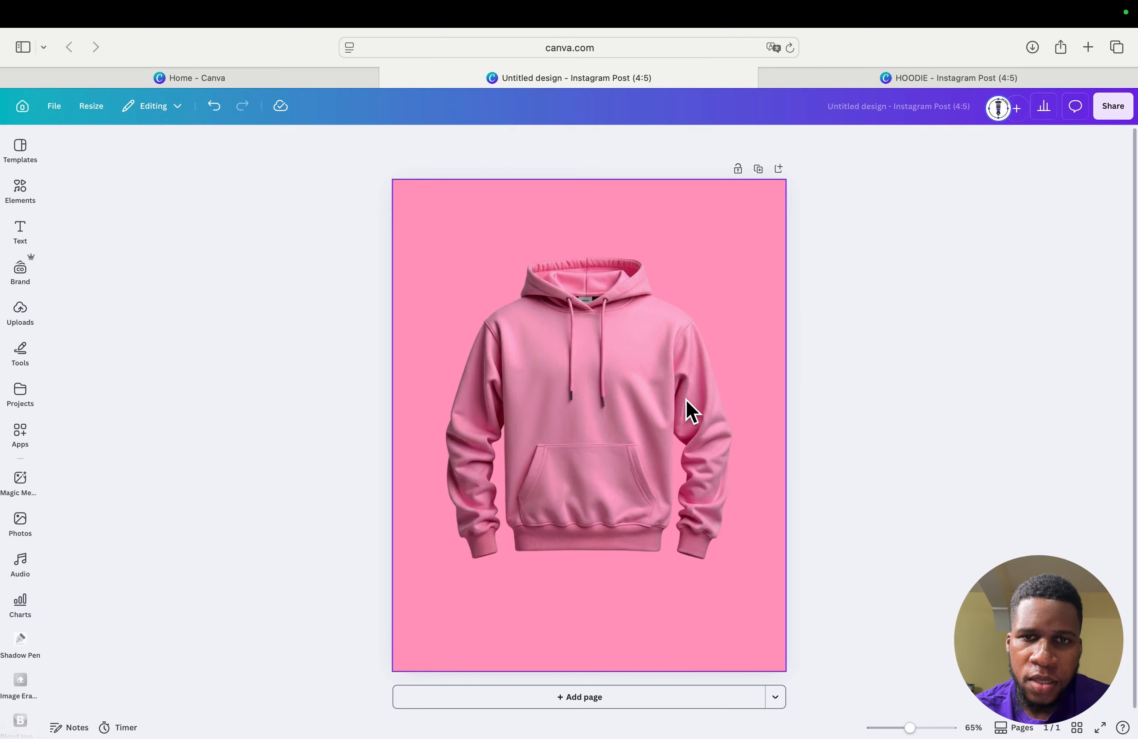
Step: Lock the hoodie image on page 1 in place using its layer selection
left_click(594, 398)
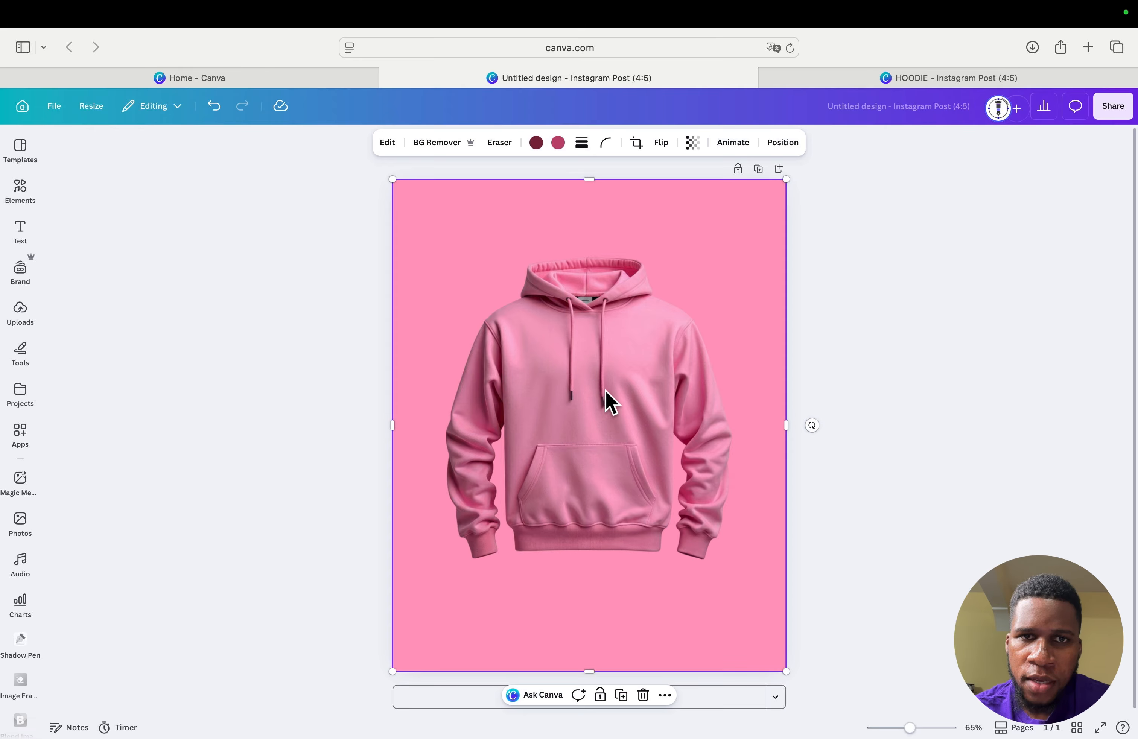
left_click(782, 143)
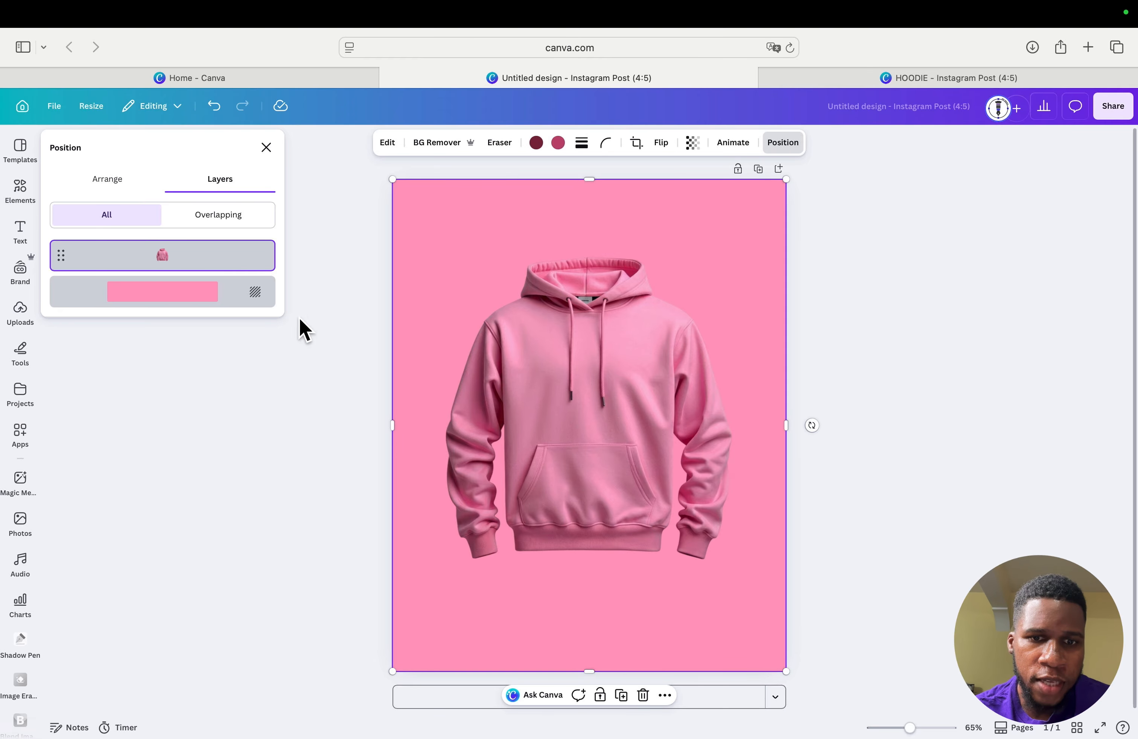
left_click(600, 696)
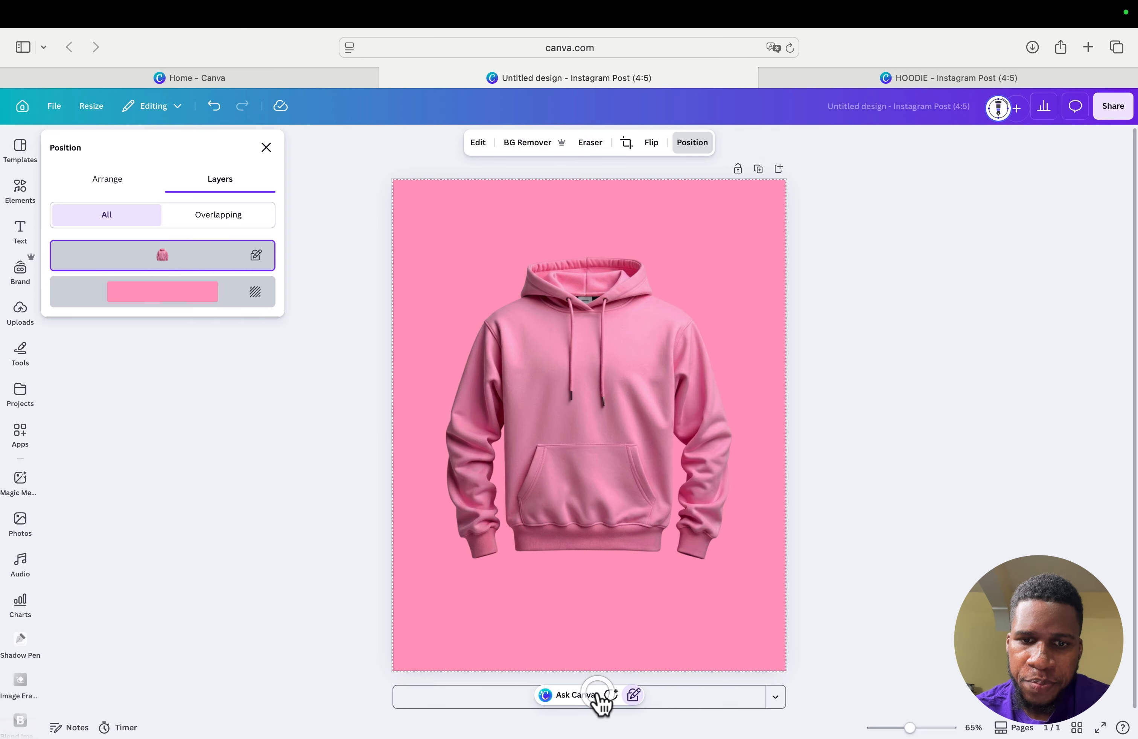
Step: Add a second page and set its background color to white
left_click(702, 697)
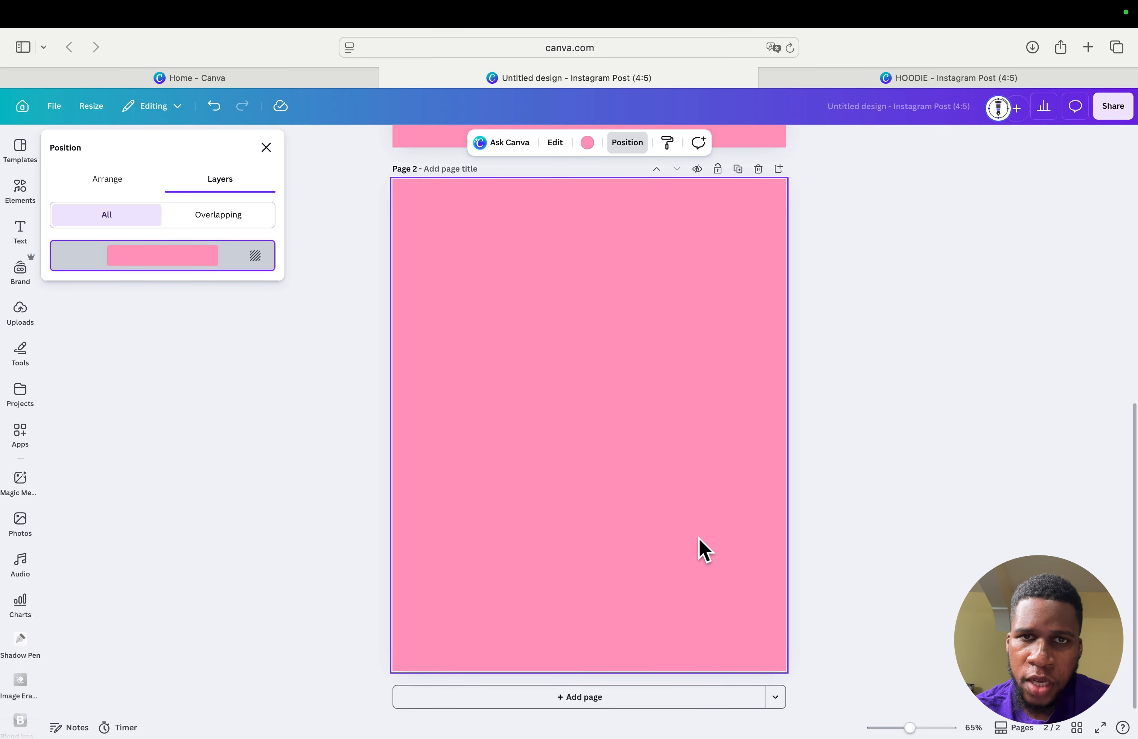
left_click(587, 143)
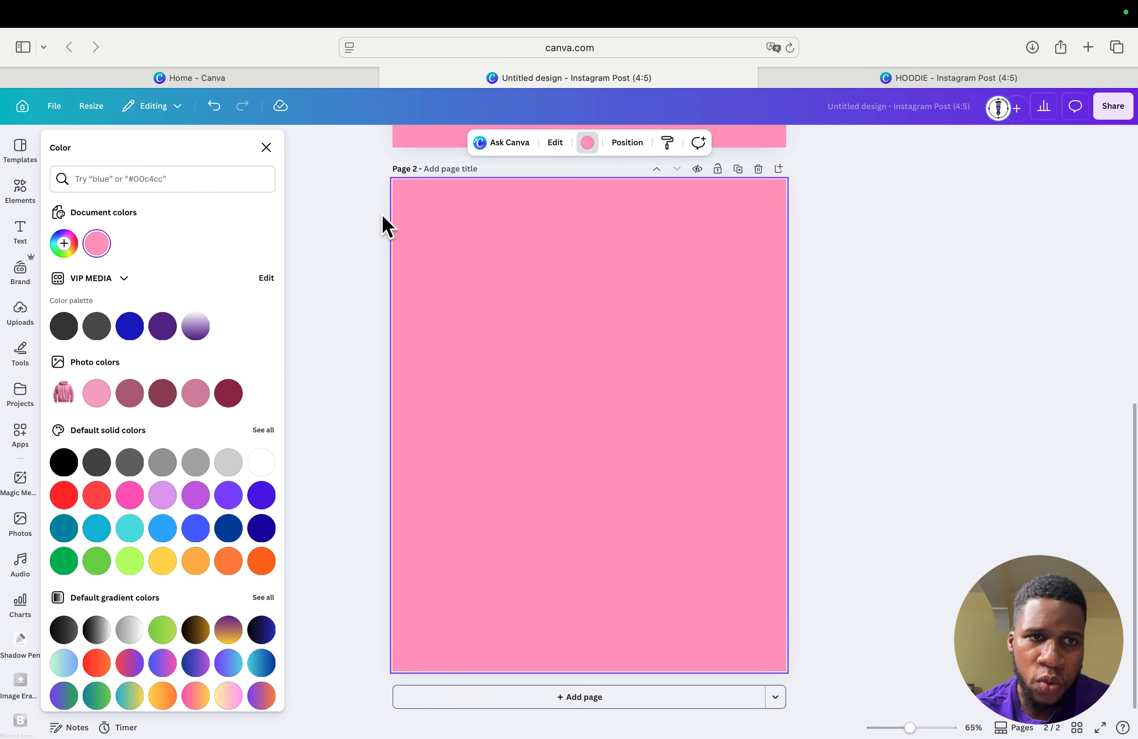
left_click(261, 463)
left_click(266, 153)
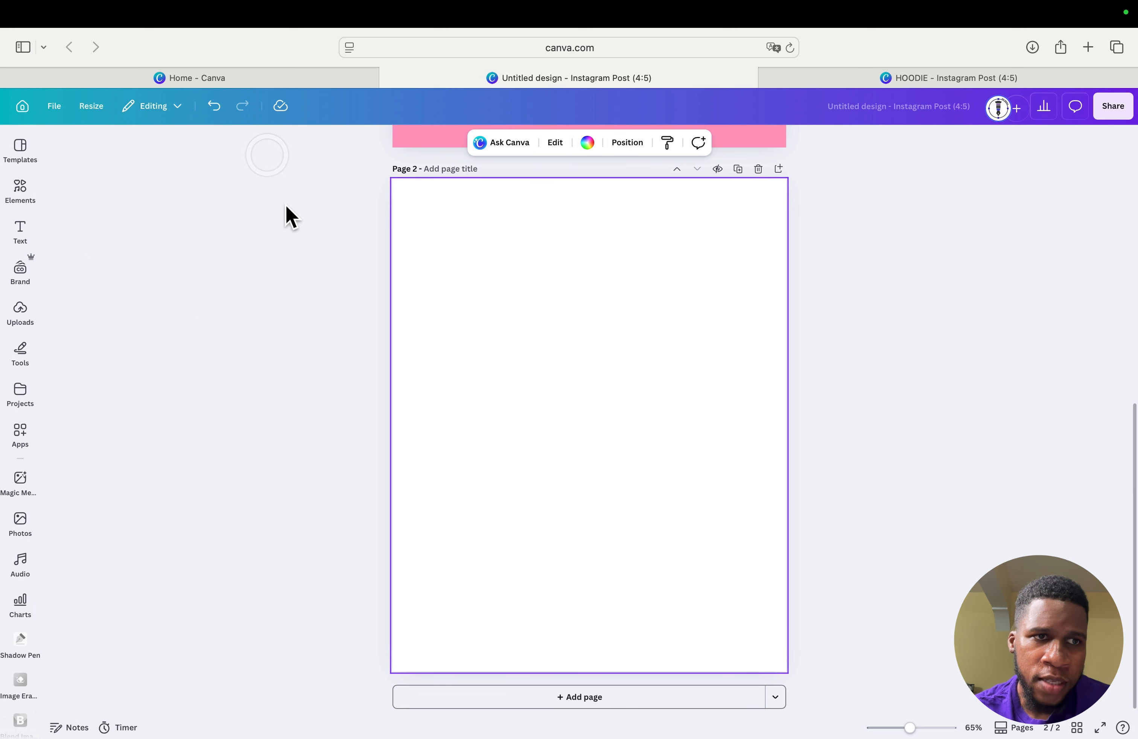
Step: Add the recently used circle shape to page 2 and enlarge it to span most of the page width
left_click(21, 194)
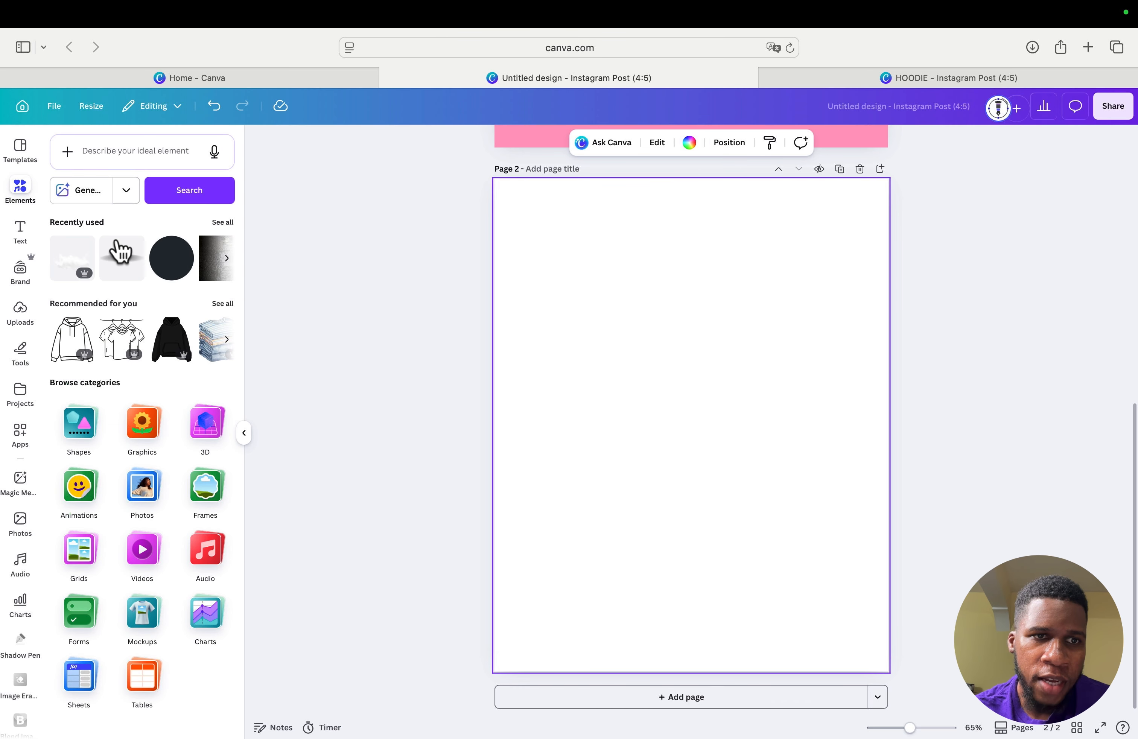
left_click(174, 261)
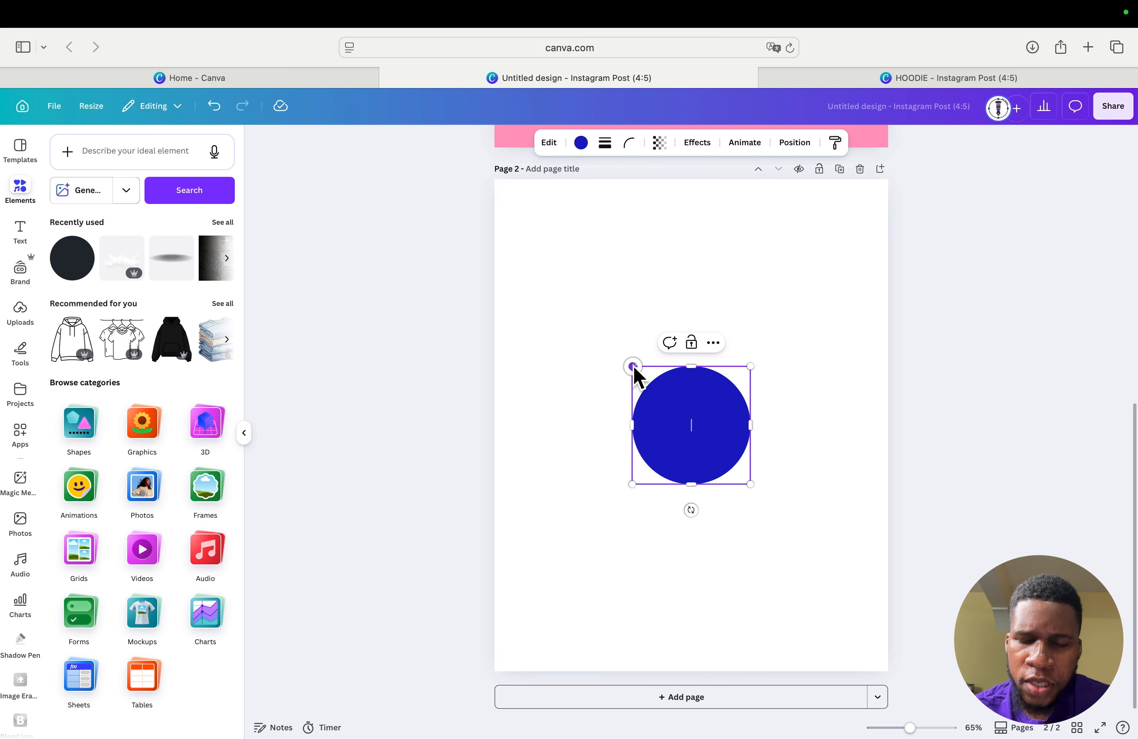
left_click_drag(634, 367, 537, 272)
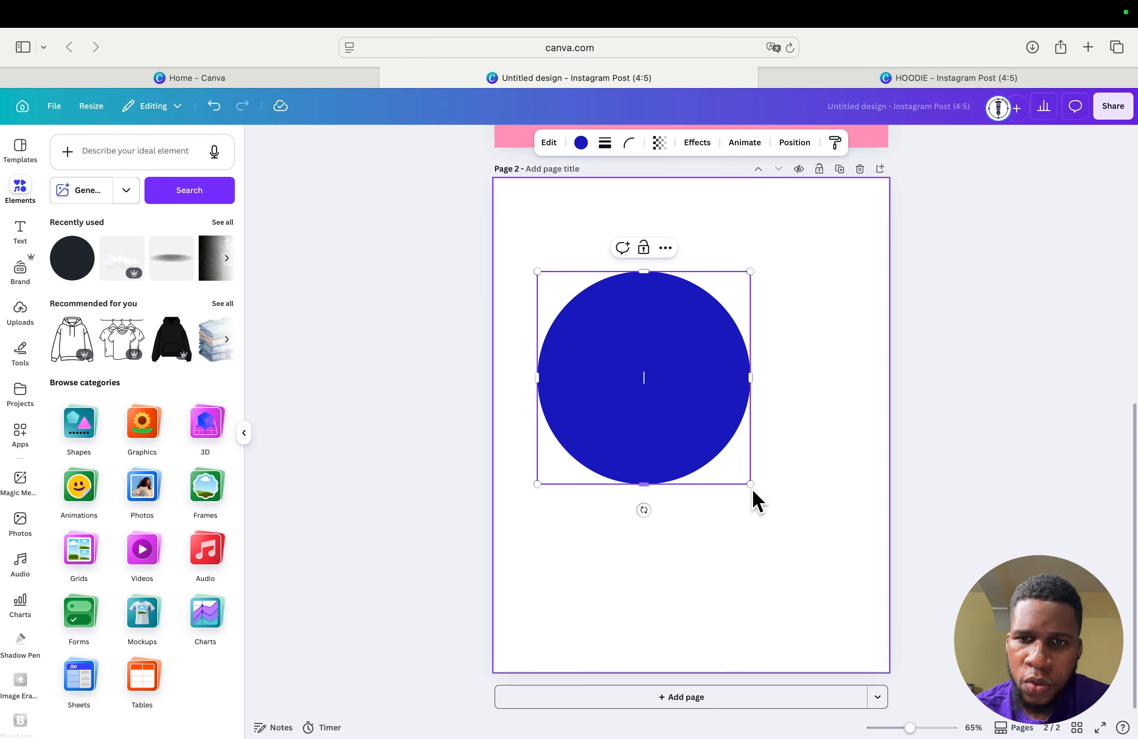
left_click_drag(752, 490, 843, 582)
Step: Move the blue circle from page 2 up onto page 1 so that it covers the hoodie
scroll(920, 432, "up", 3)
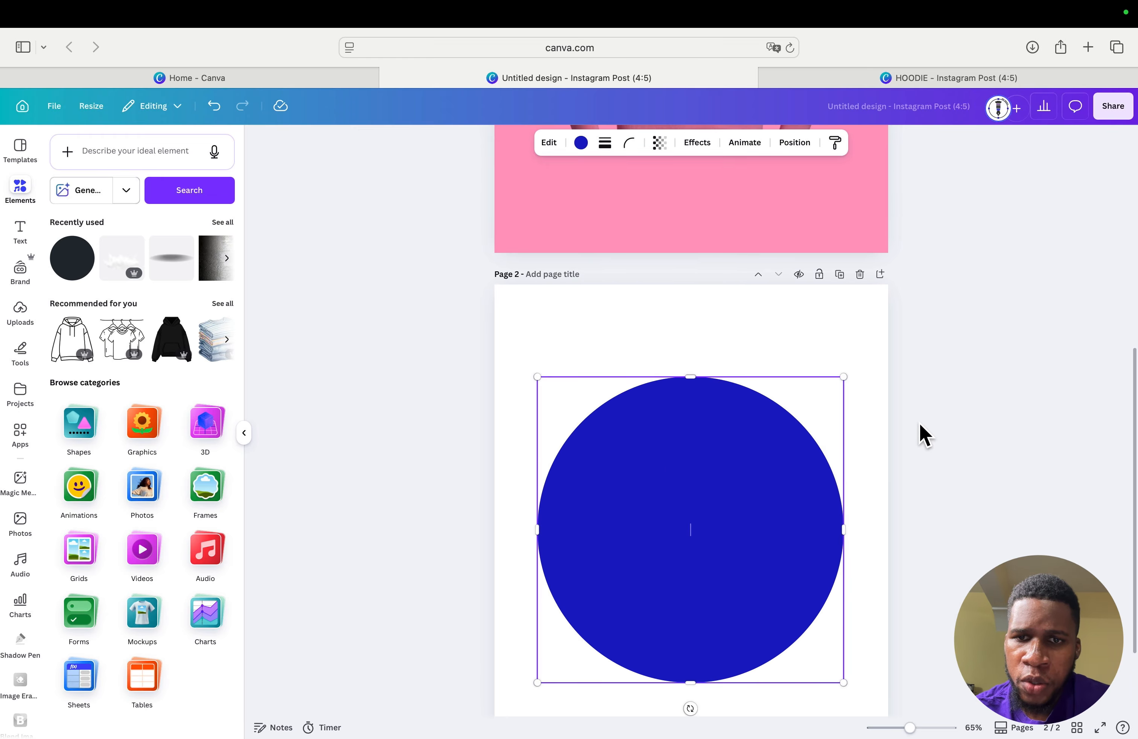
left_click_drag(744, 547, 757, 197)
scroll(757, 204, "up", 5)
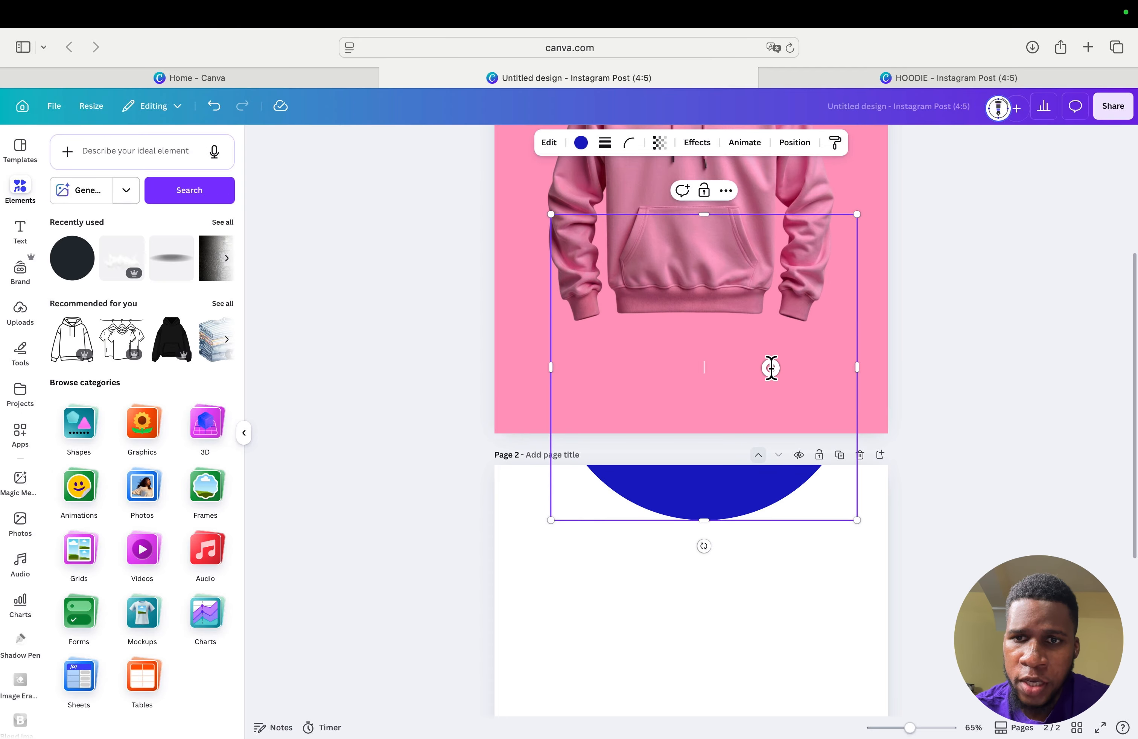
left_click(941, 337)
left_click(723, 475)
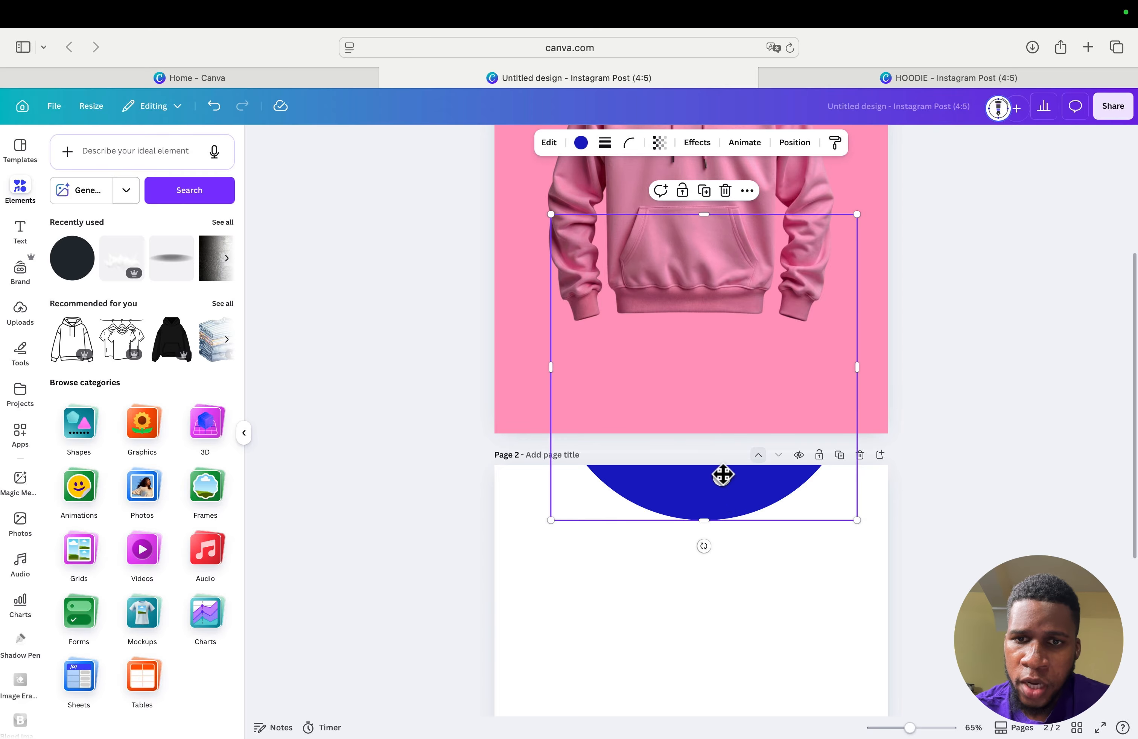
left_click_drag(722, 475, 690, 324)
scroll(724, 315, "up", 4)
scroll(723, 313, "up", 2)
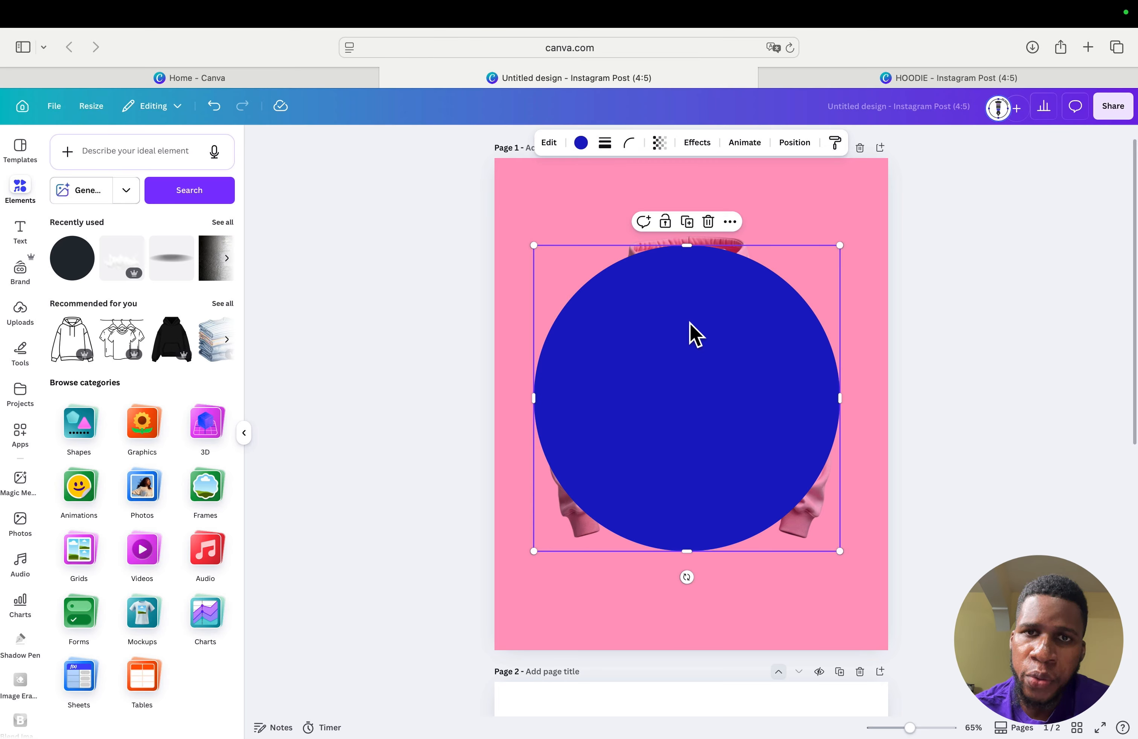
Step: Fill the circle with white and move it from page 1 to the center of page 2
left_click(583, 143)
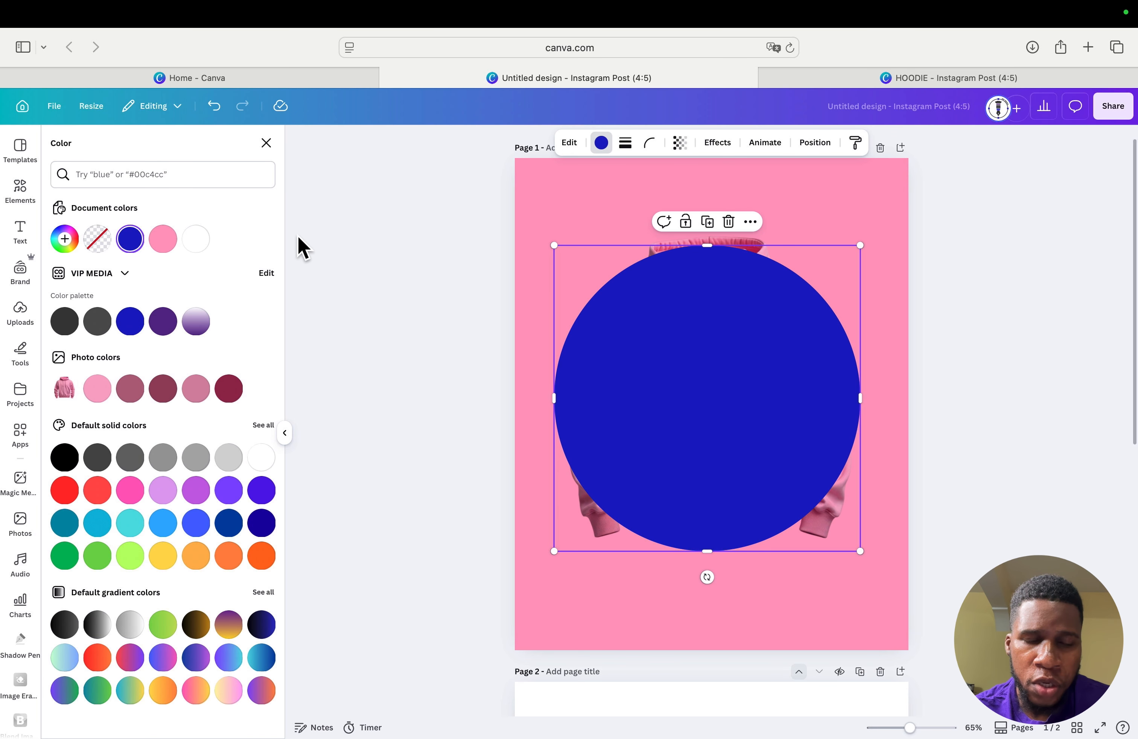
left_click(194, 243)
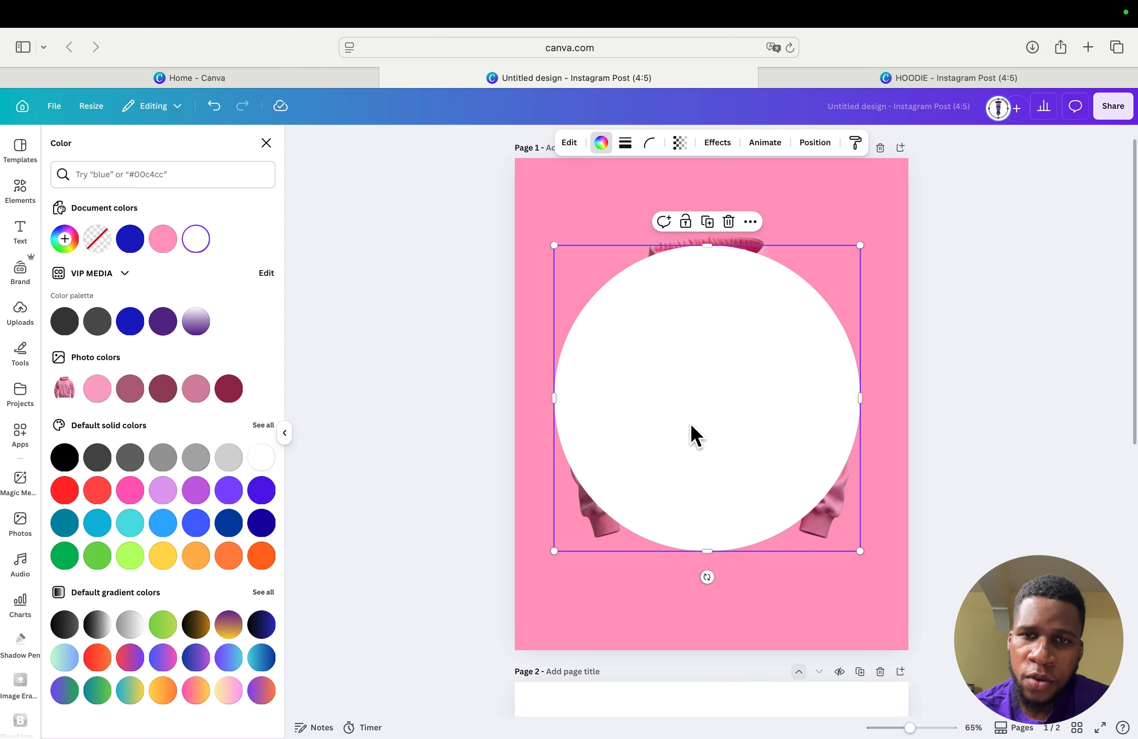
scroll(770, 533, "down", 5)
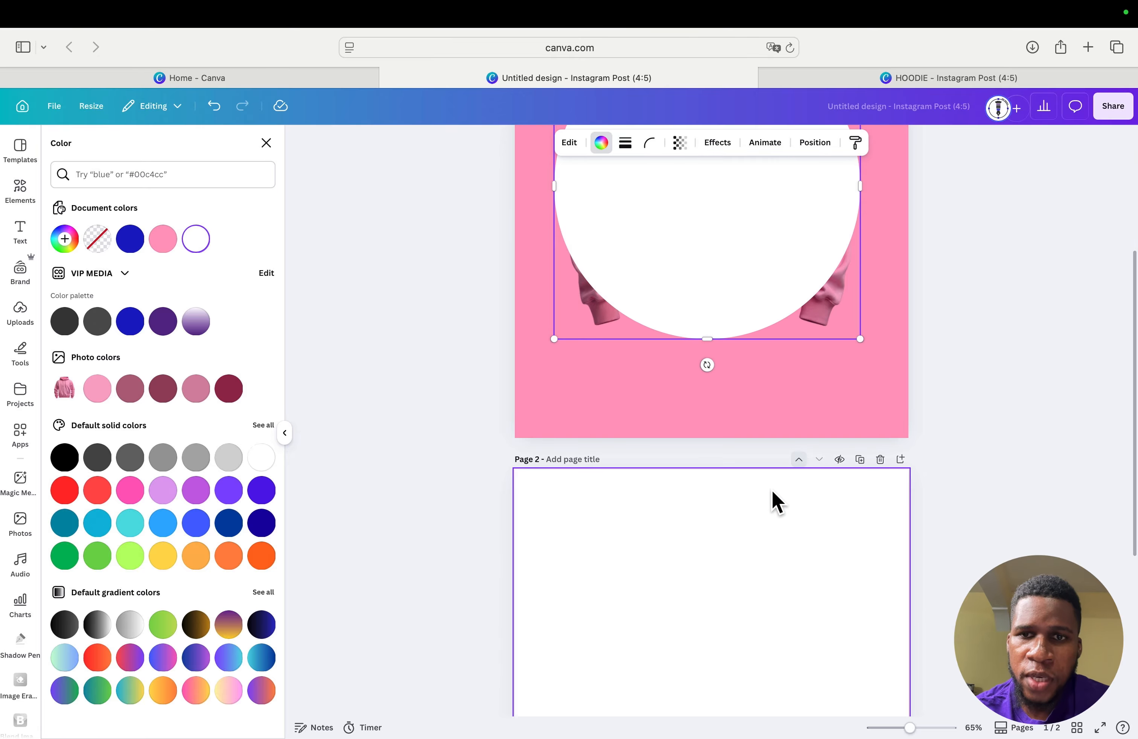
left_click_drag(750, 300, 734, 720)
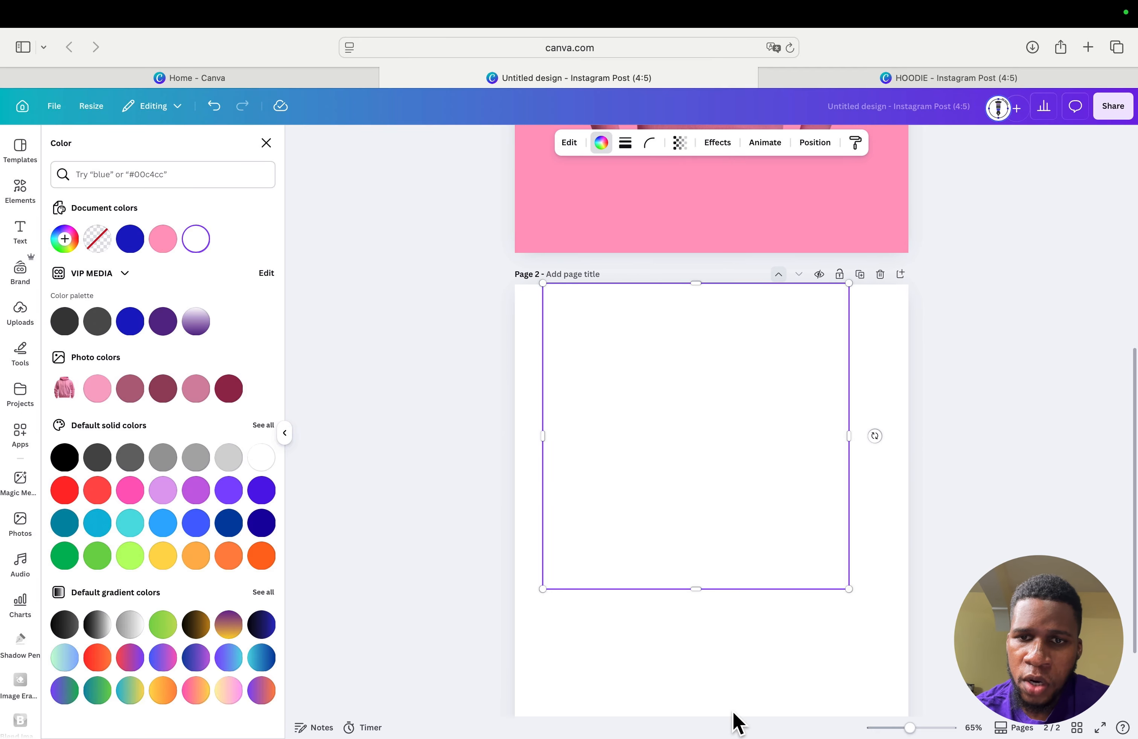
scroll(734, 722, "down", 2)
left_click_drag(737, 488, 746, 569)
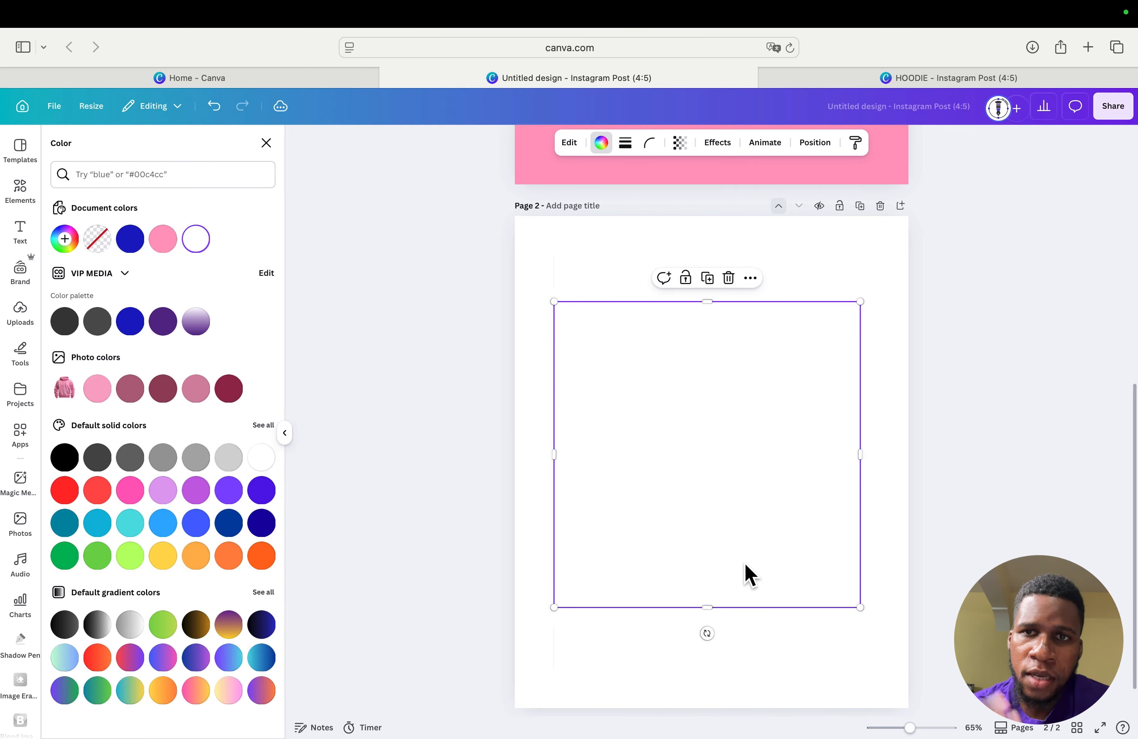
scroll(744, 562, "up", 1)
scroll(744, 562, "down", 1)
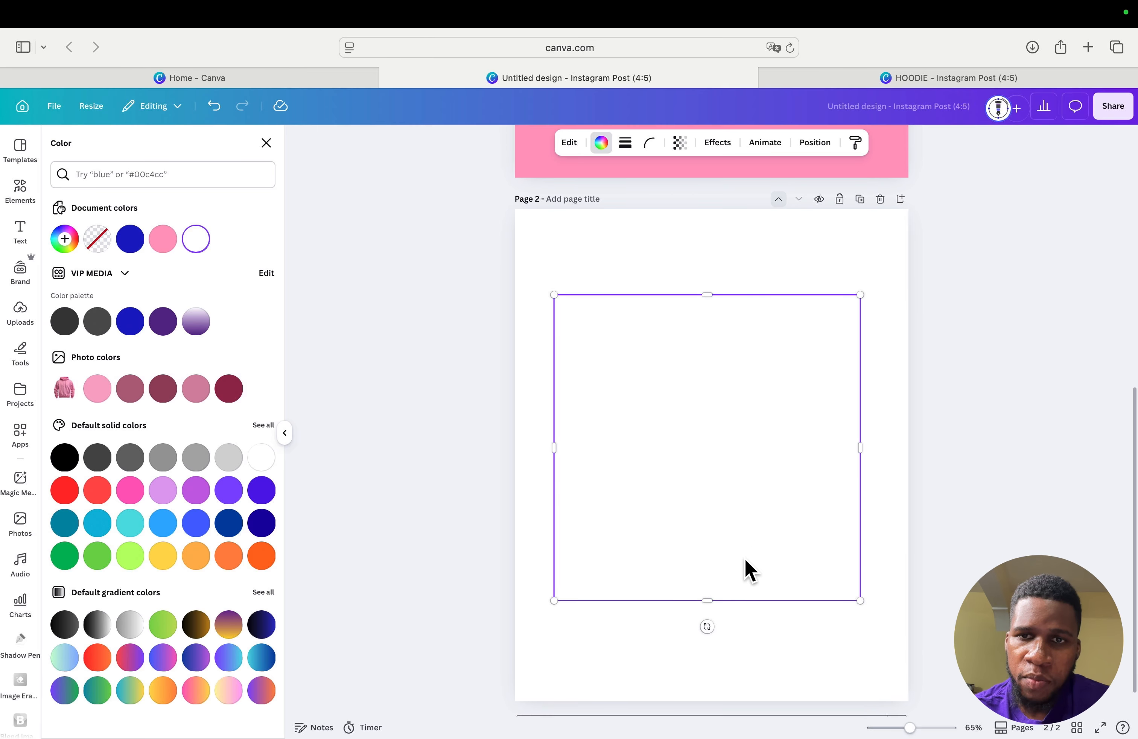
left_click_drag(744, 448, 749, 449)
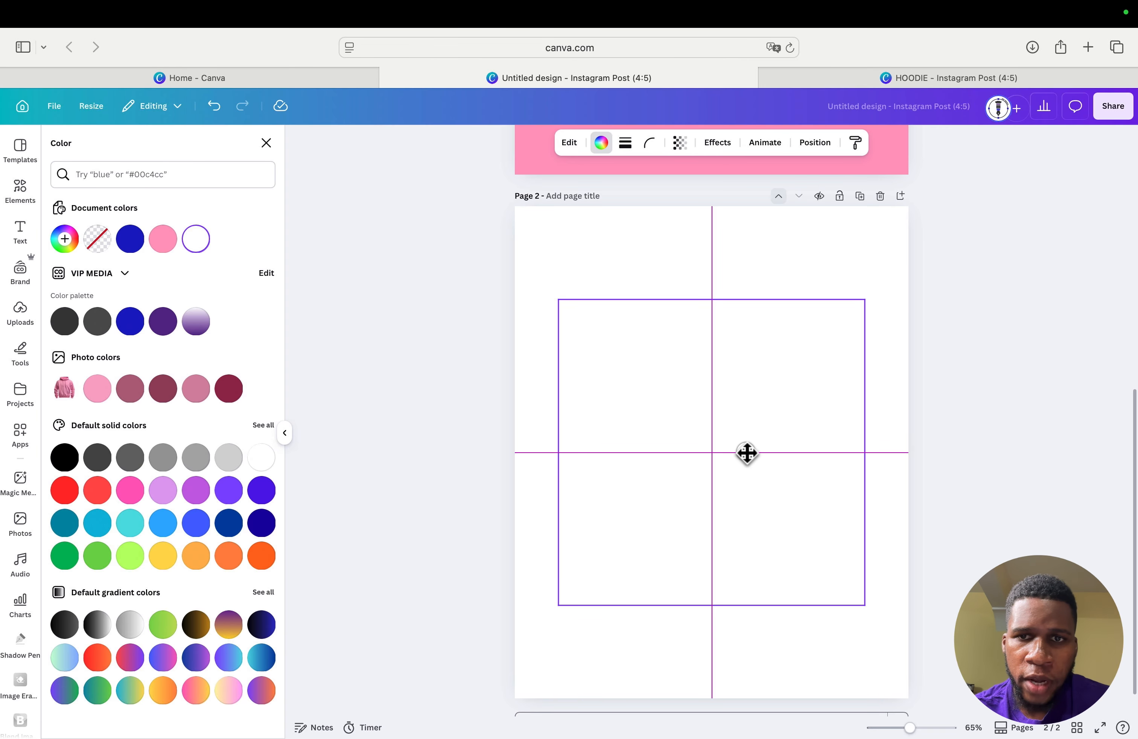
left_click_drag(747, 453, 749, 453)
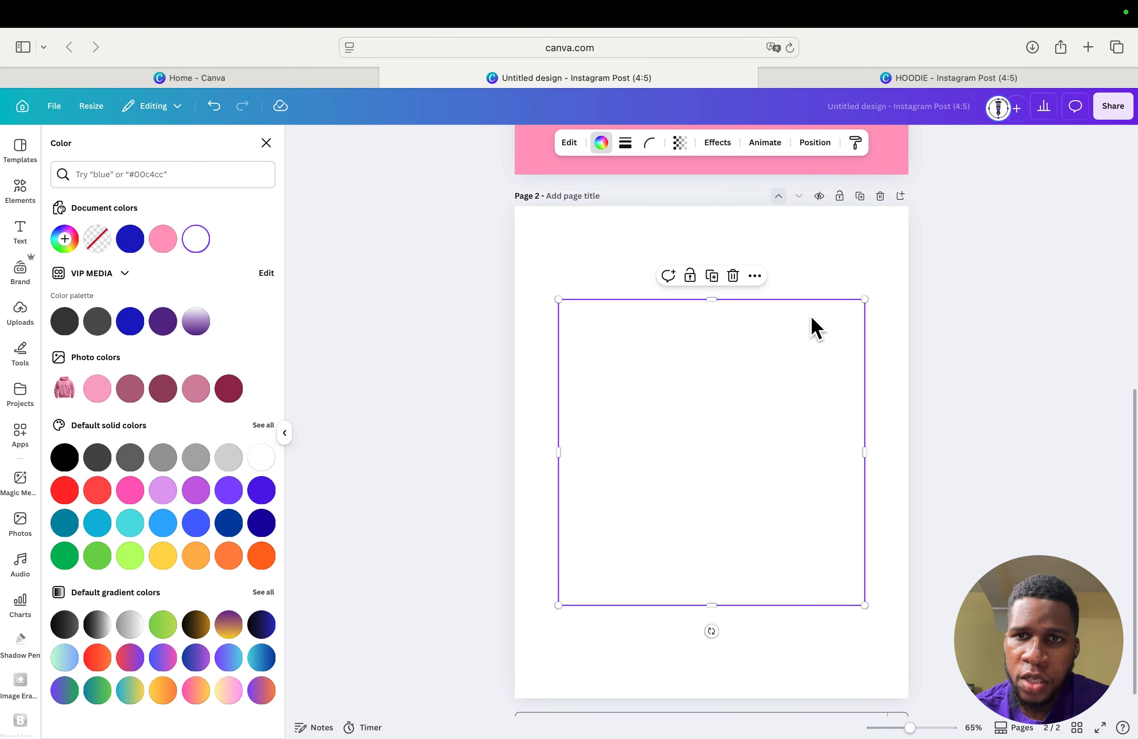
Step: Change the background color of page 2 to black so that it contrasts with the white circle
left_click(827, 248)
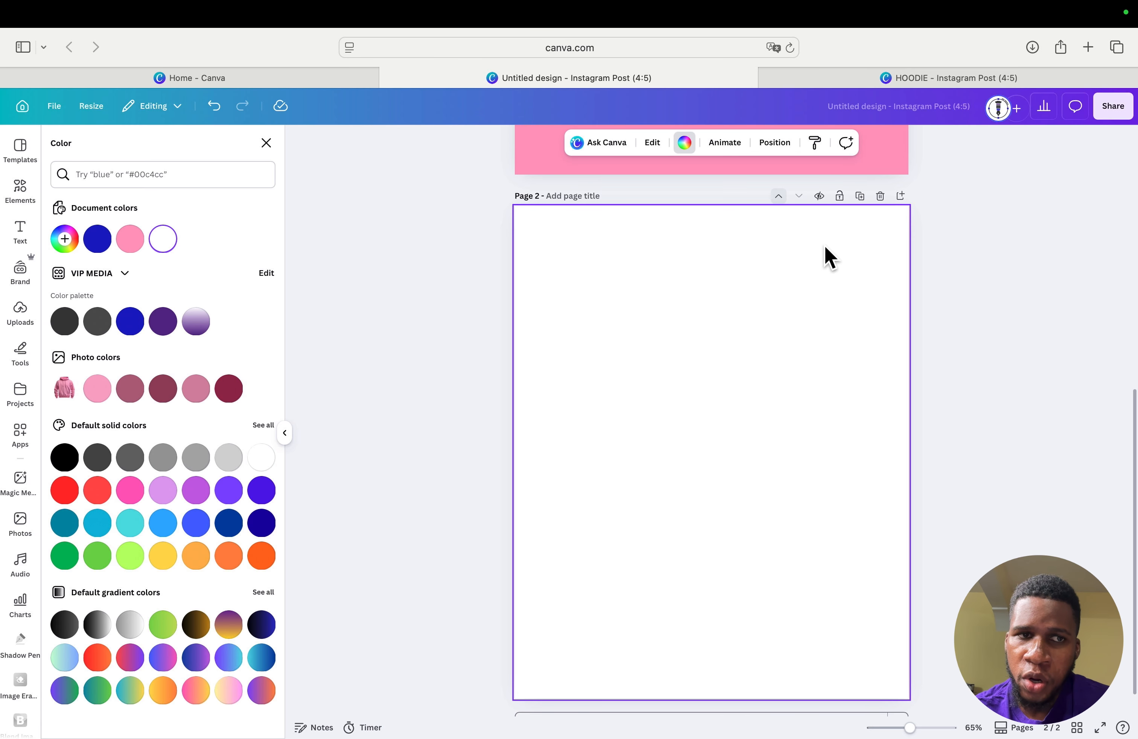
left_click(686, 144)
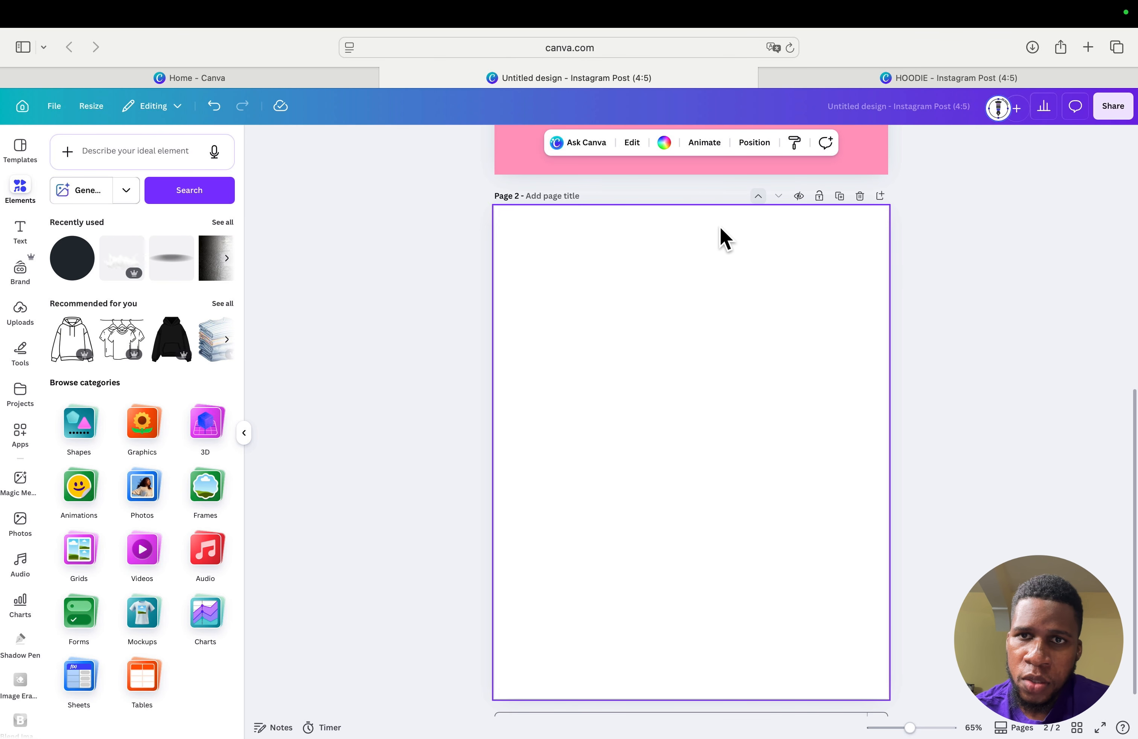
left_click(756, 144)
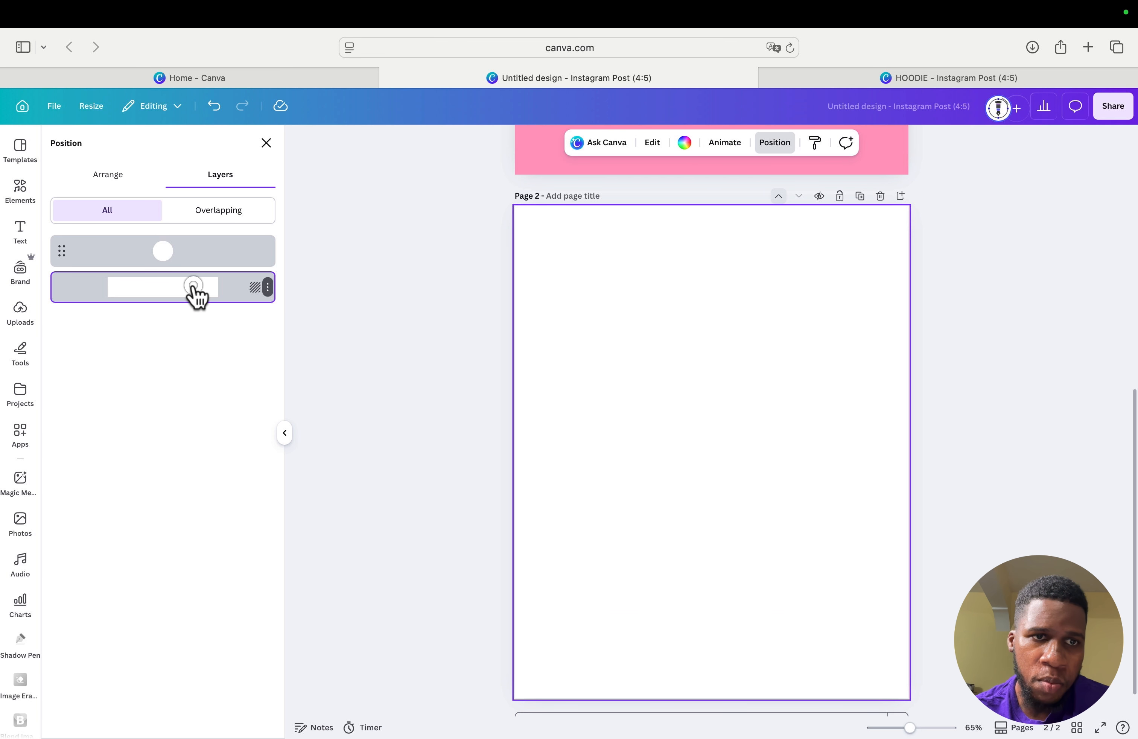
left_click(685, 142)
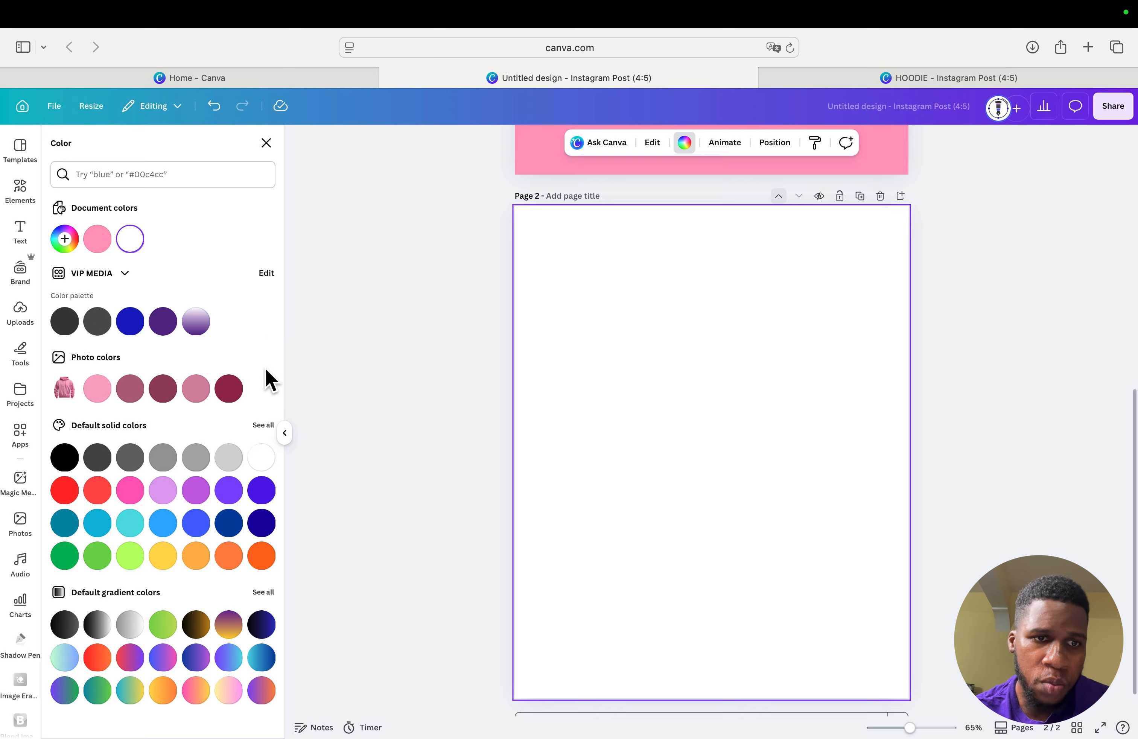
left_click(65, 457)
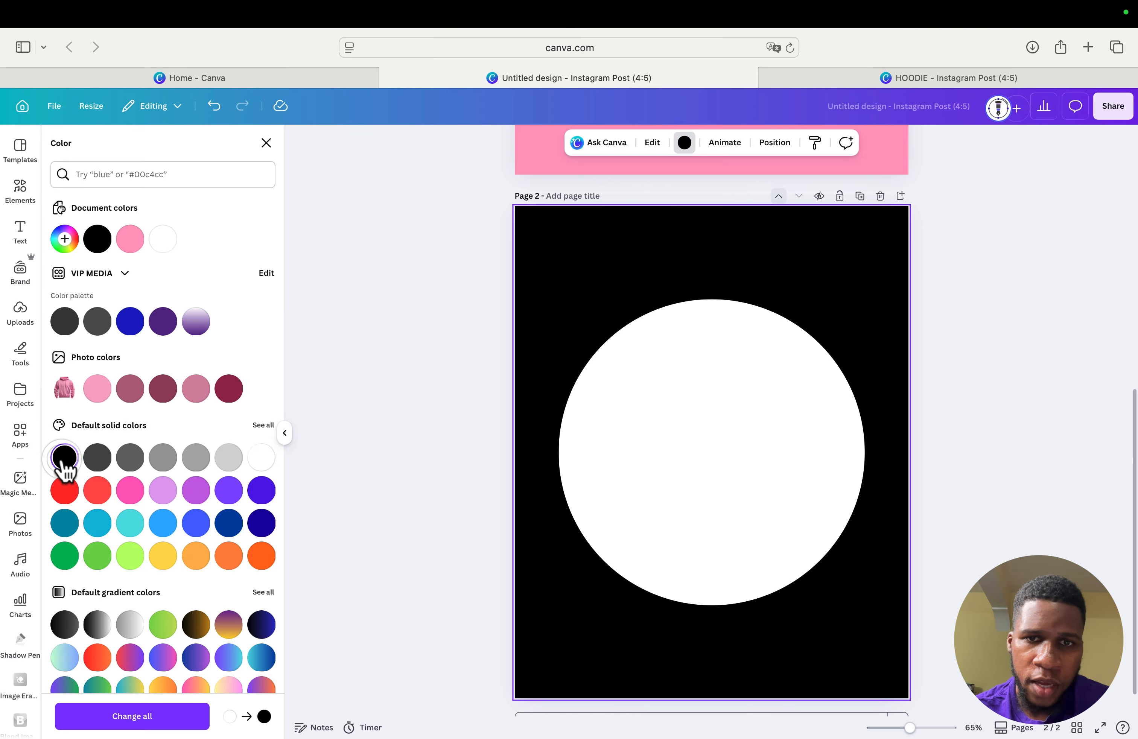
left_click(428, 467)
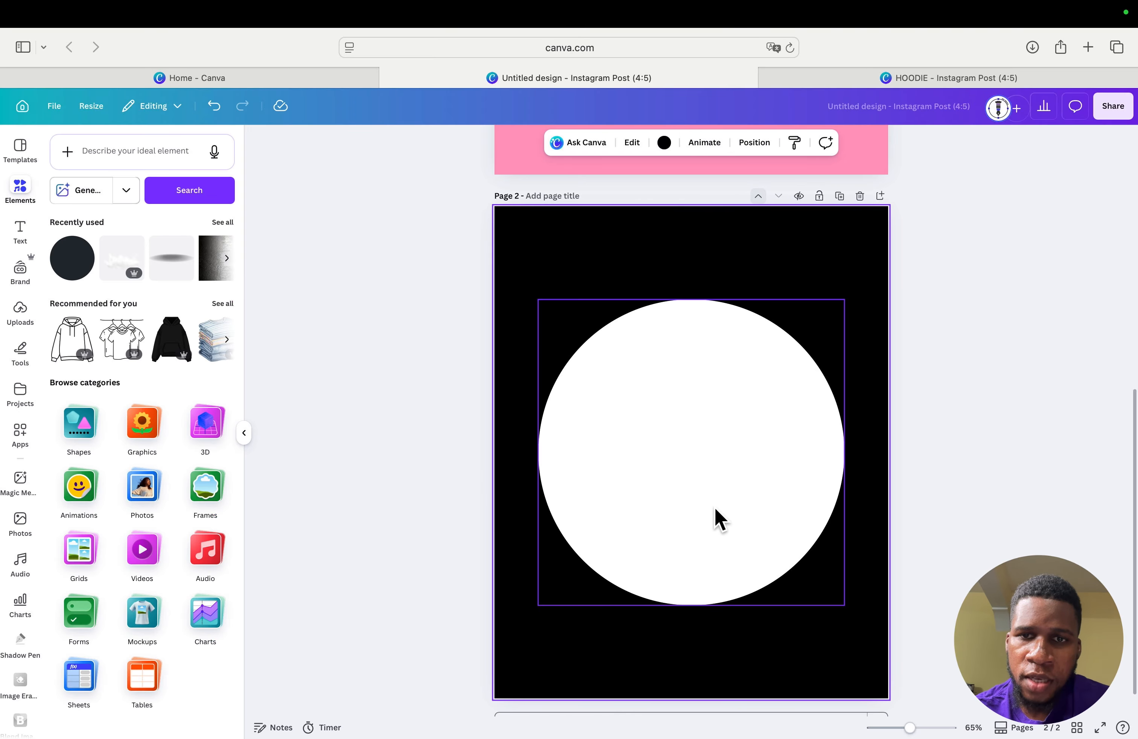
Step: Copy page 2 to the clipboard as an image and delete that page from the design
scroll(750, 463, "down", 1)
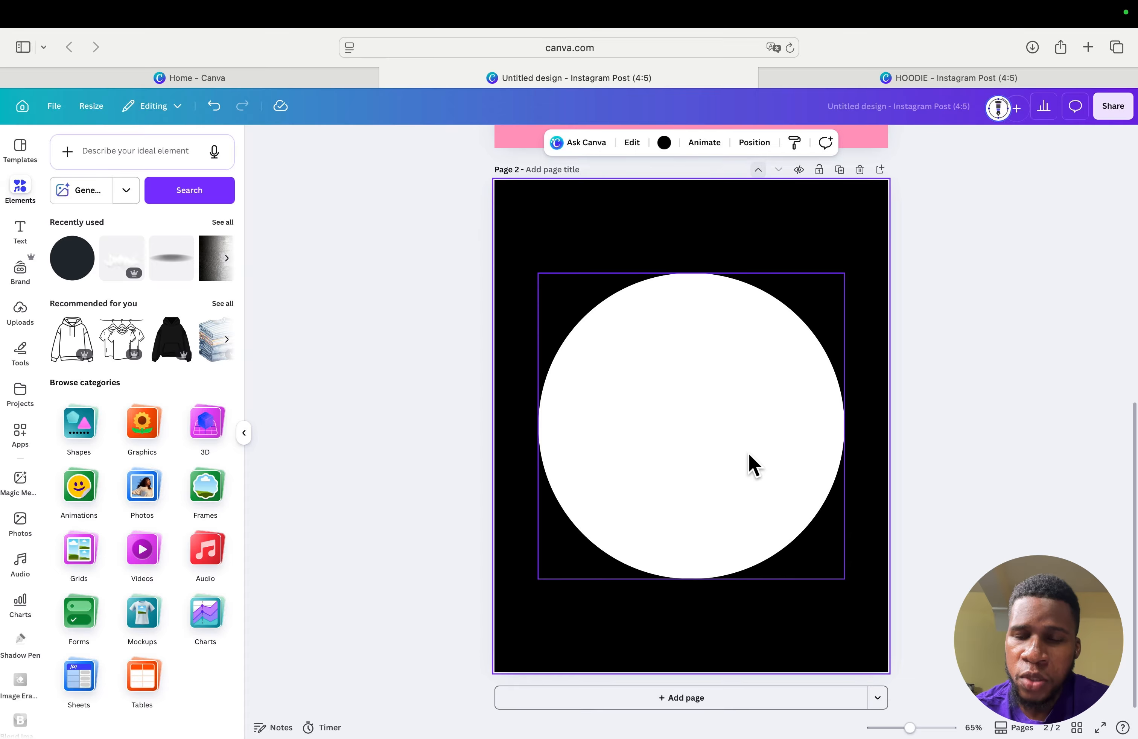
left_click(1112, 109)
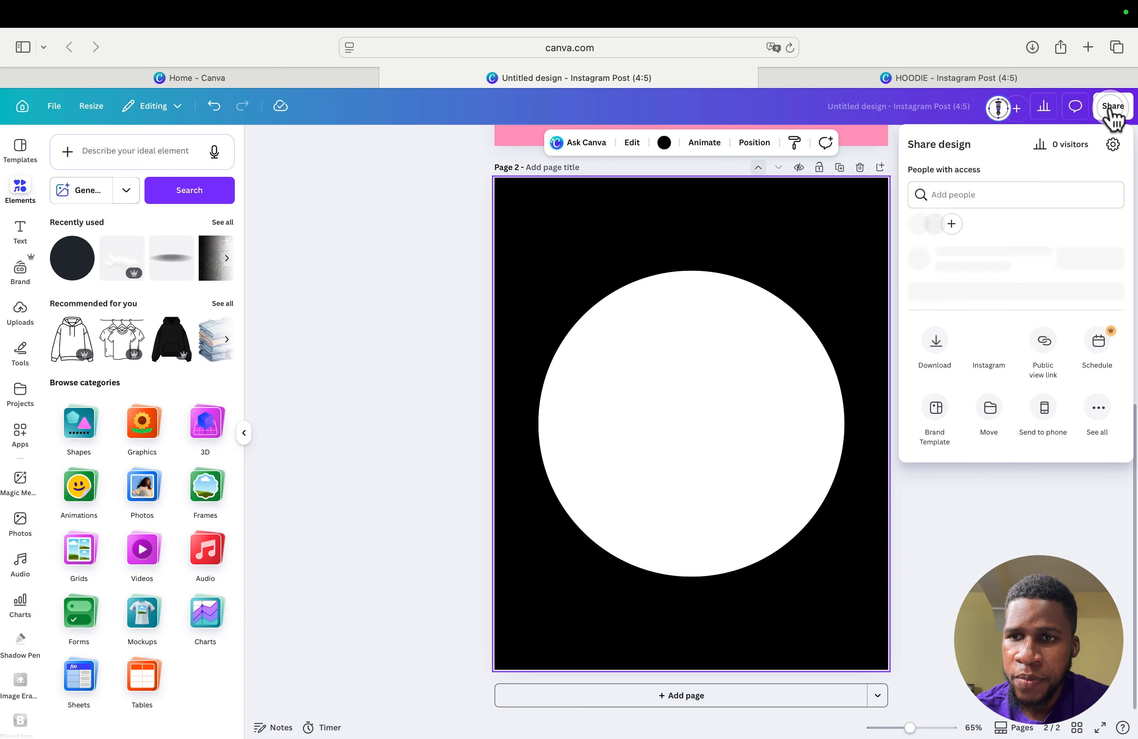
left_click(1100, 471)
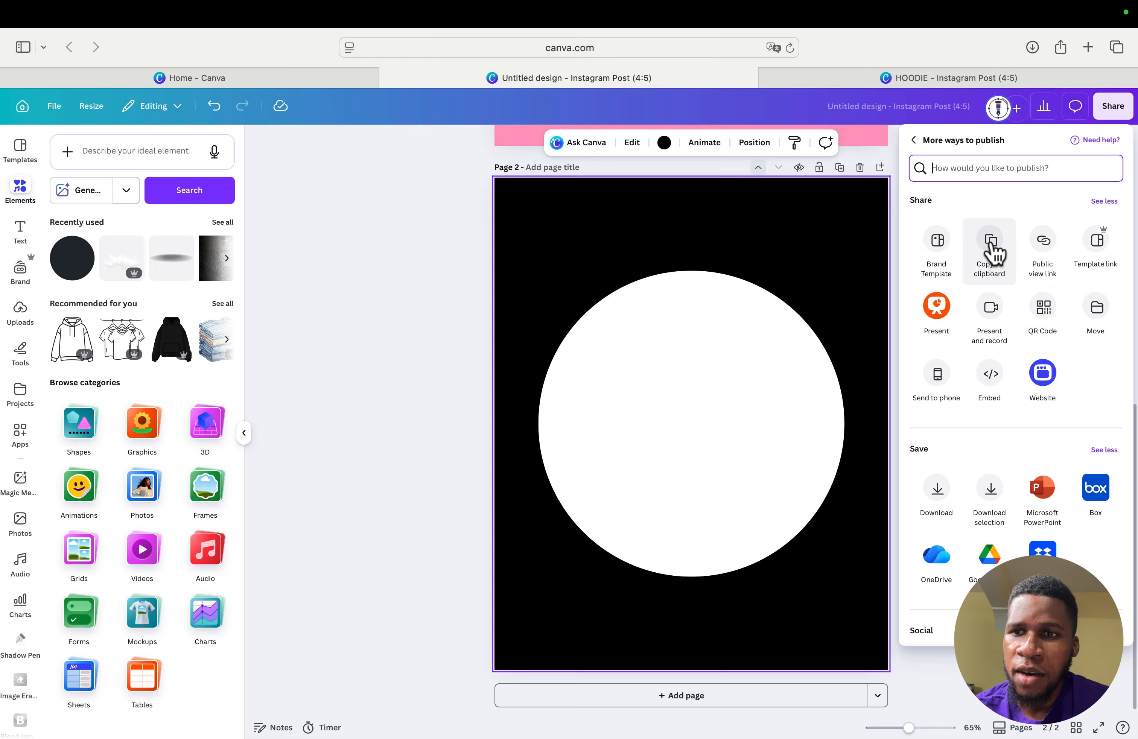
left_click(992, 252)
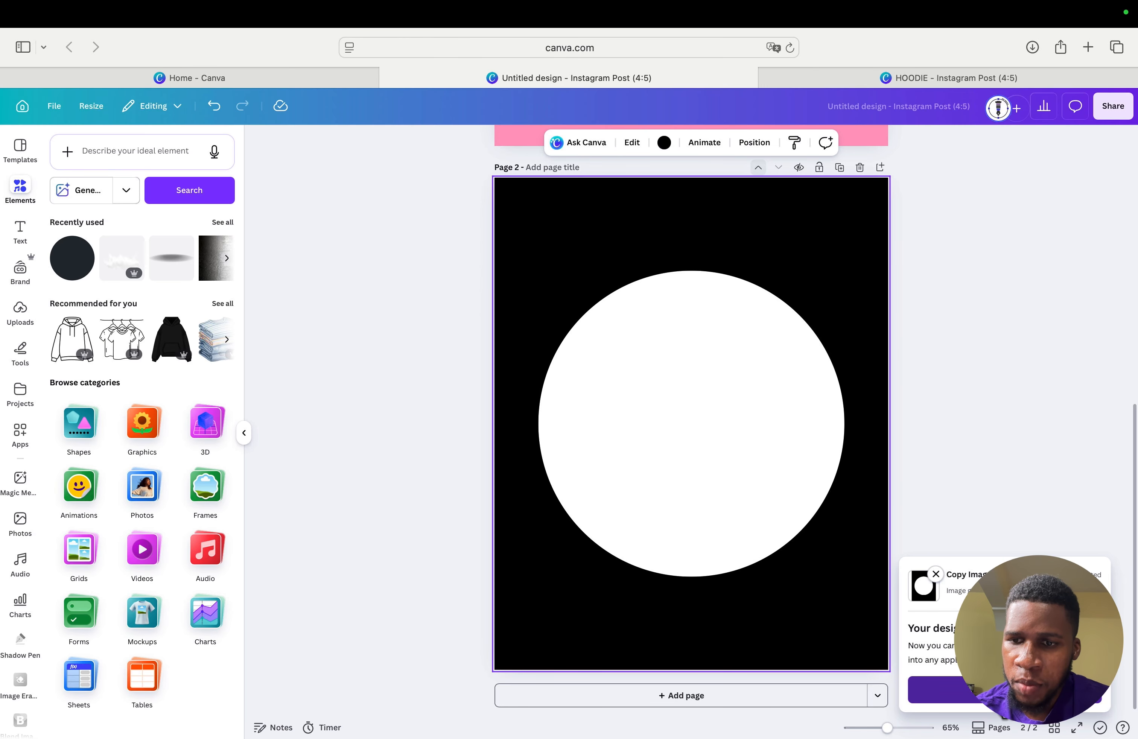
left_click(971, 687)
scroll(953, 548, "up", 5)
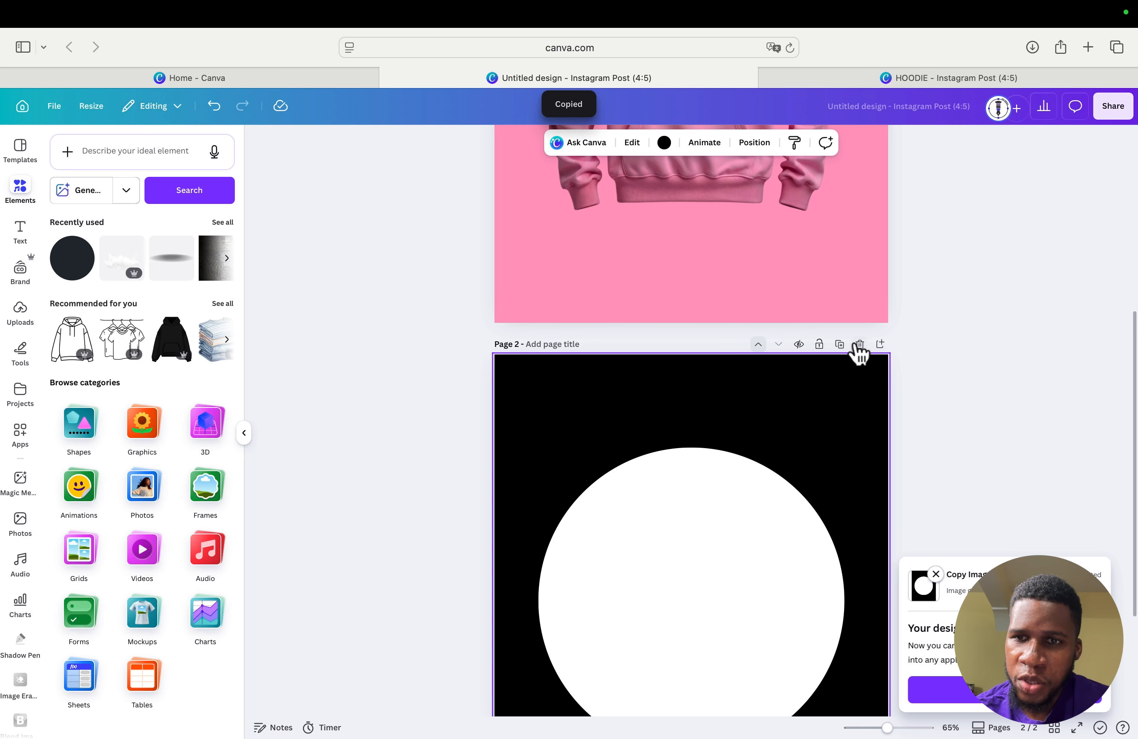
left_click(859, 344)
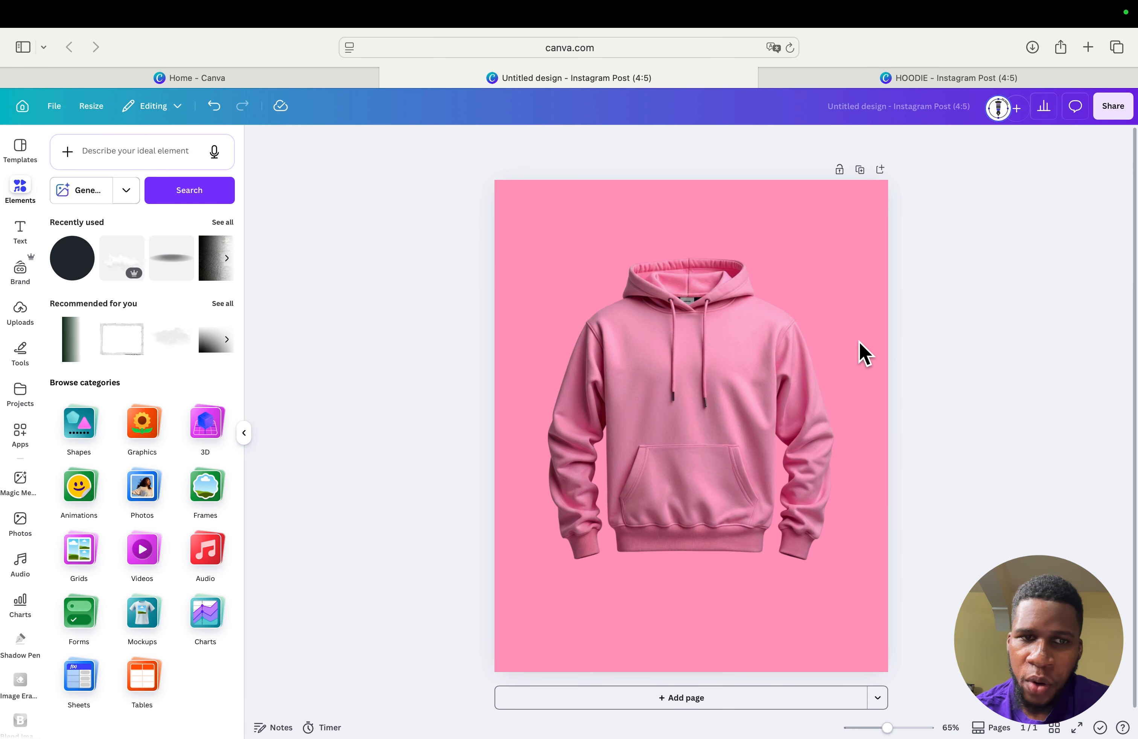
Step: Paste the copied black-and-white circle image onto the hoodie page
right_click(817, 298)
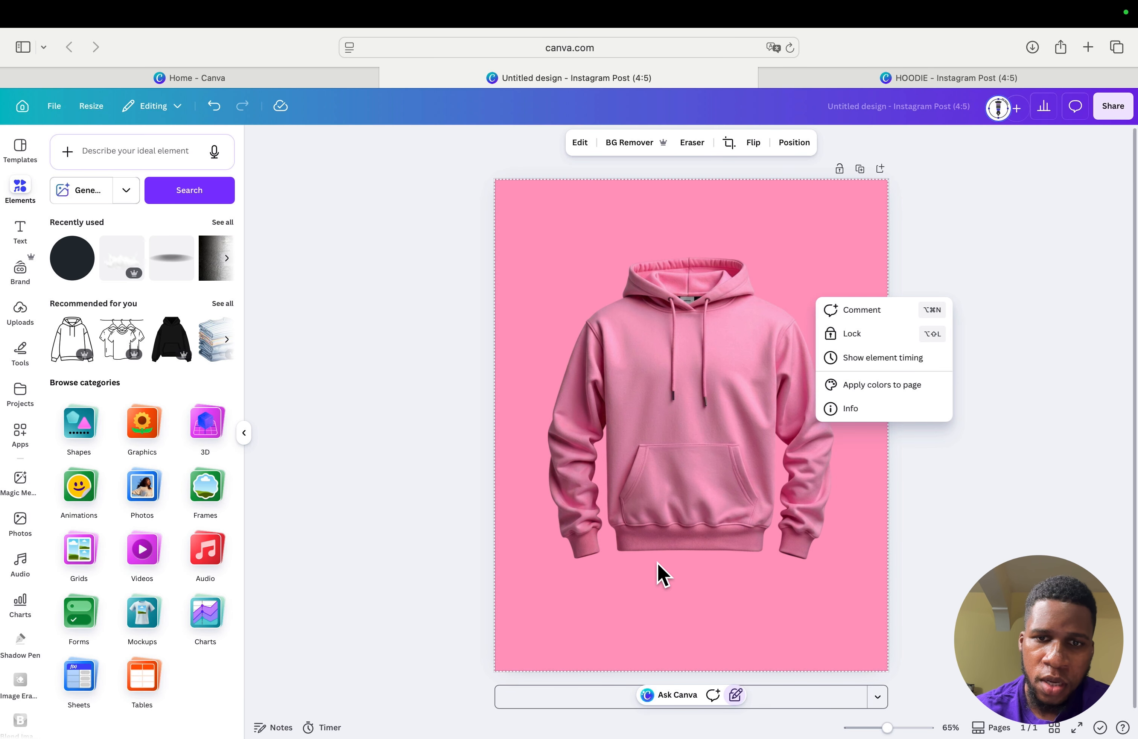
left_click(662, 587)
right_click(662, 588)
left_click(652, 444)
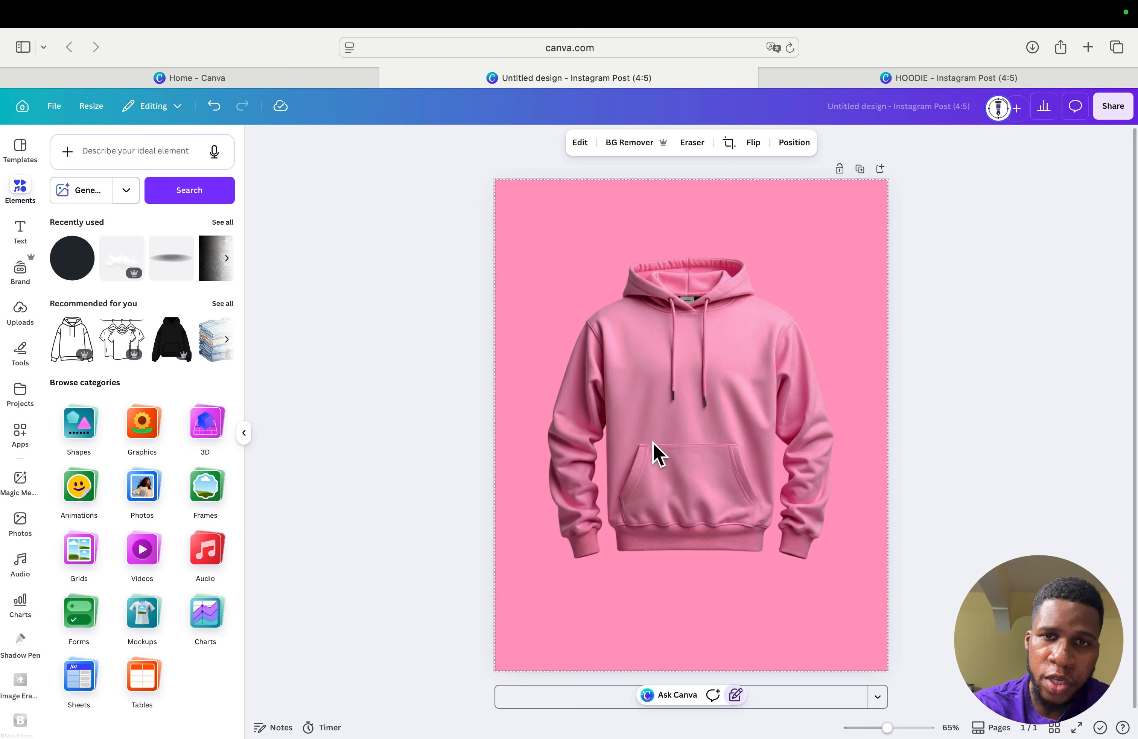
left_click(653, 442)
key("ctrl+v")
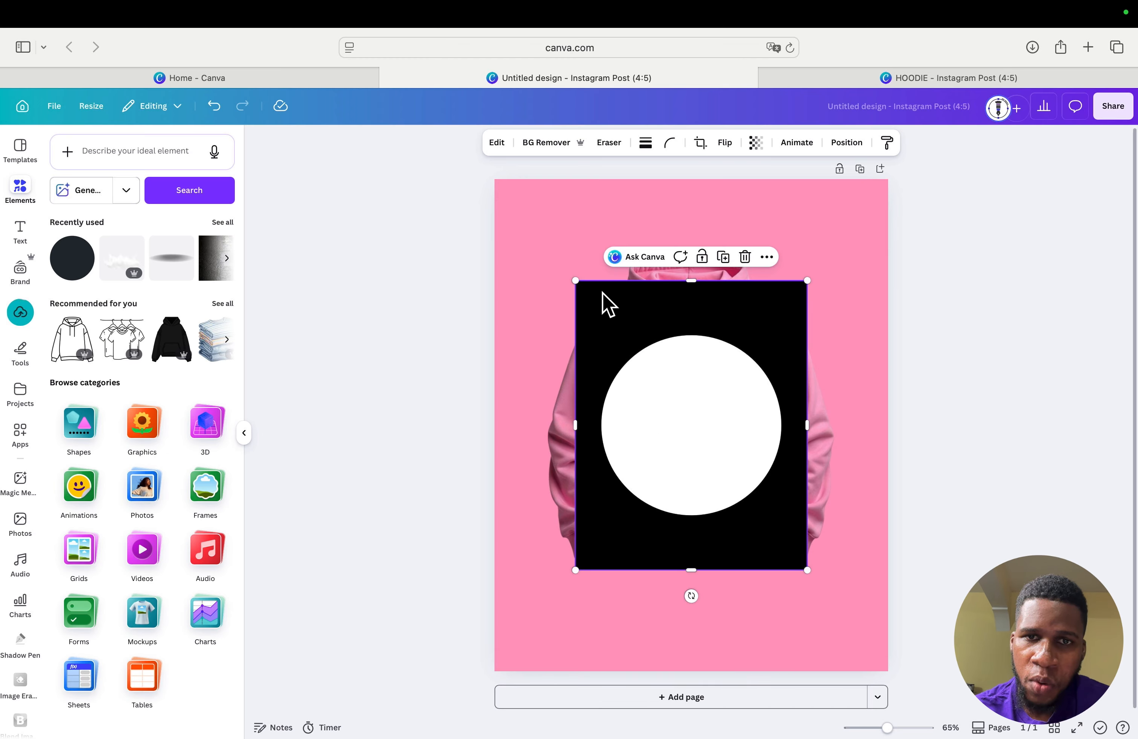
Step: Enlarge the pasted circle image to fill the whole page and remove its black background
left_click_drag(577, 281, 495, 183)
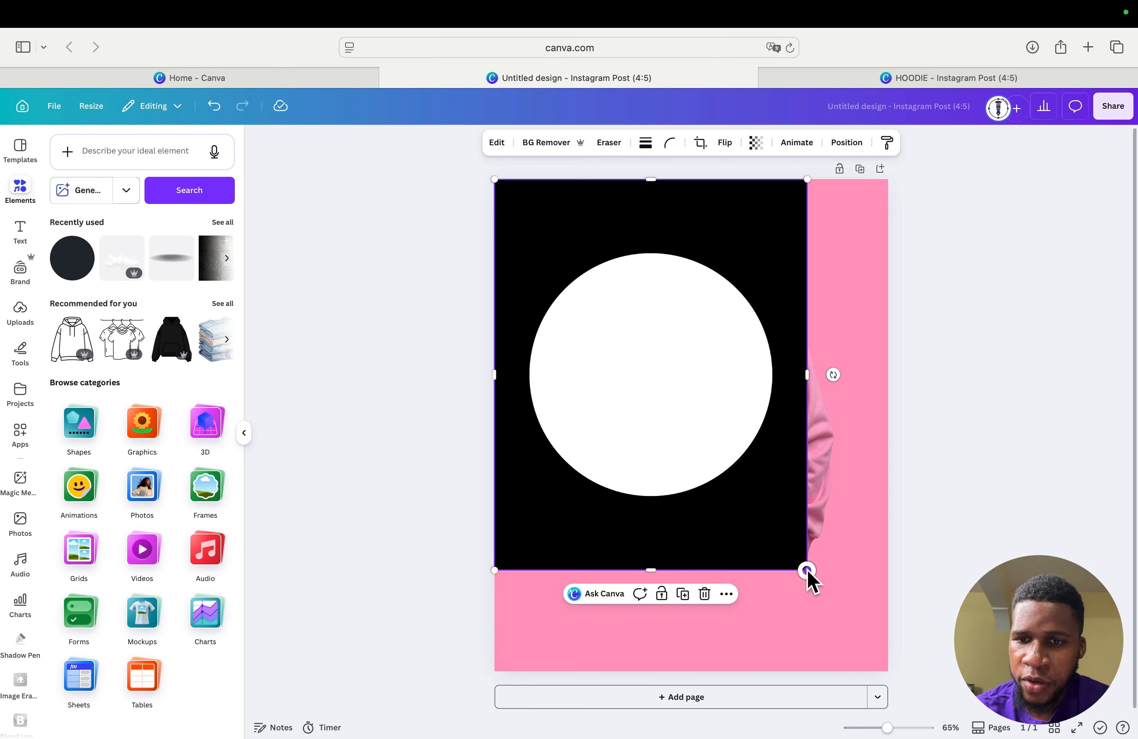
left_click_drag(808, 571, 890, 674)
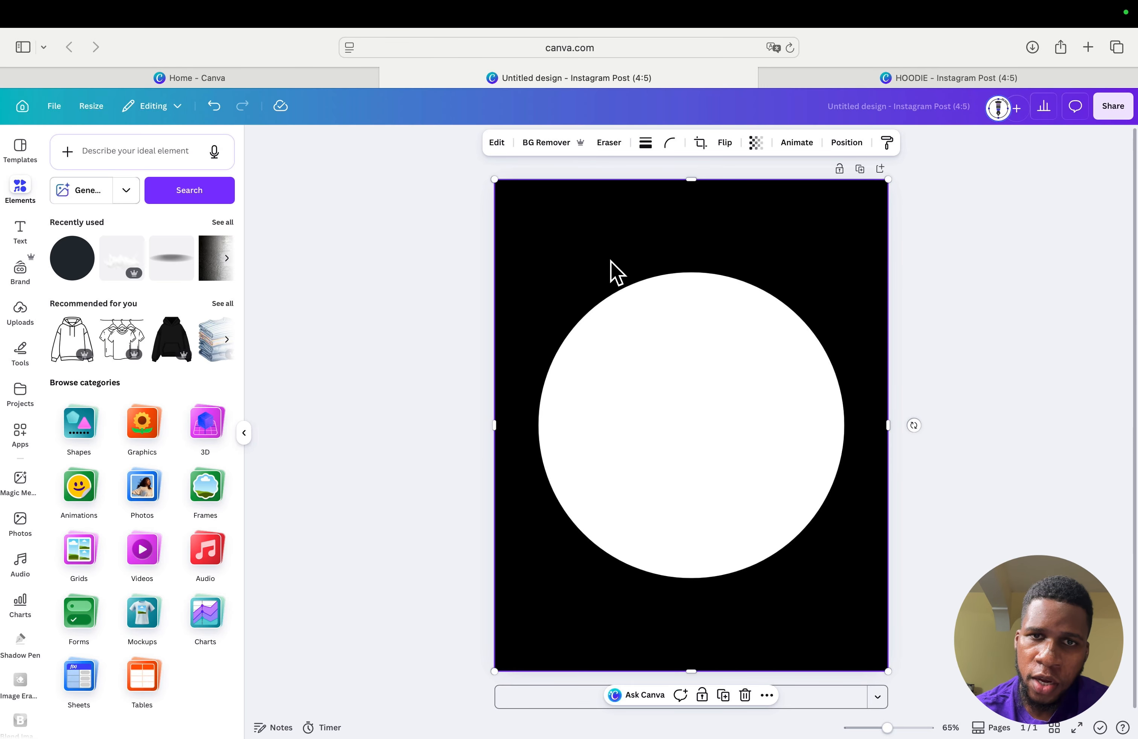
left_click(548, 143)
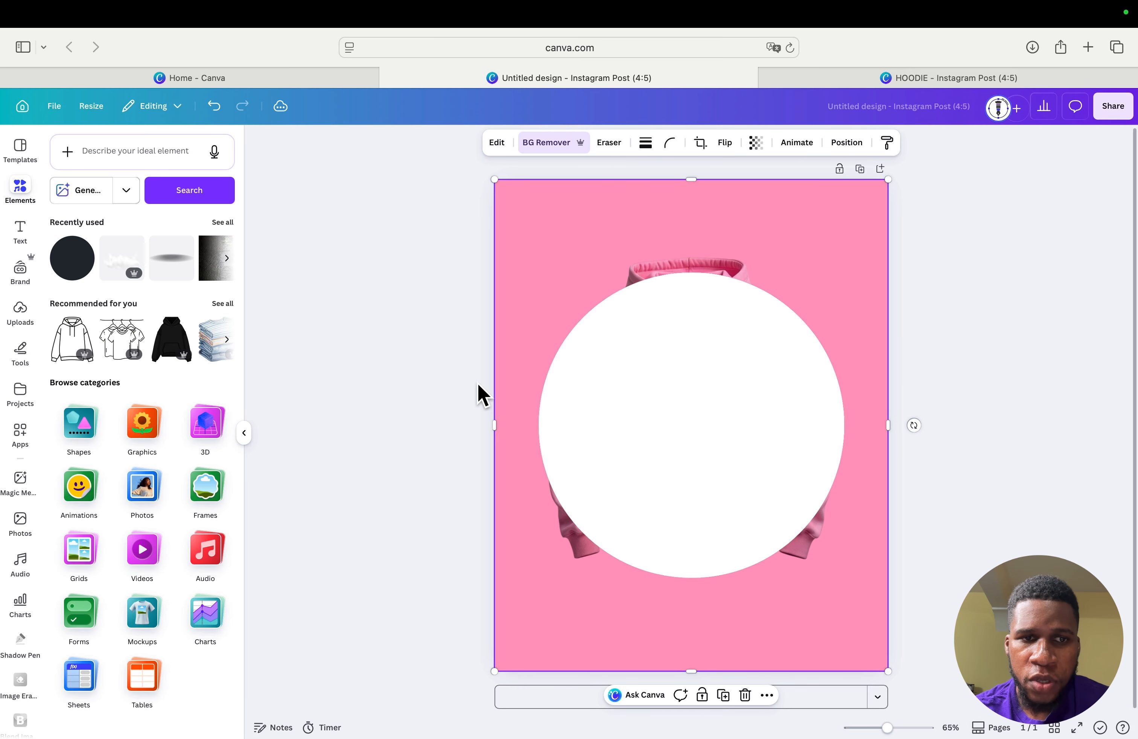
left_click(245, 434)
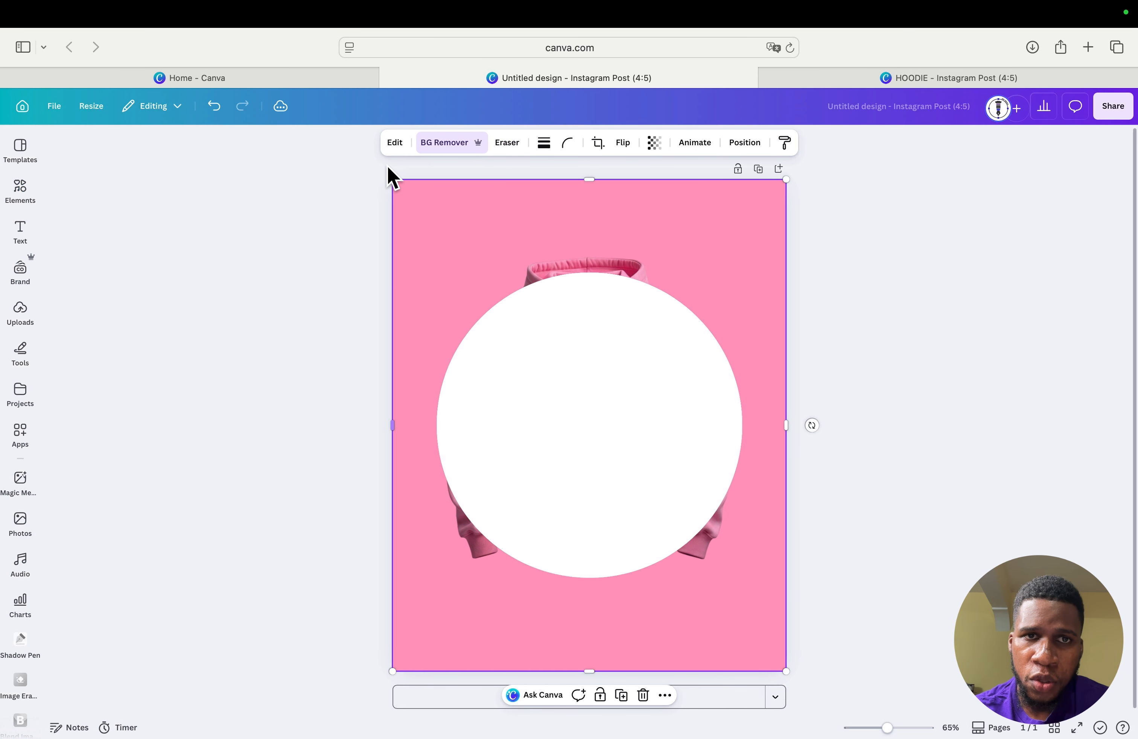
Step: Blur the whole circle image with an intensity of 80
left_click(391, 143)
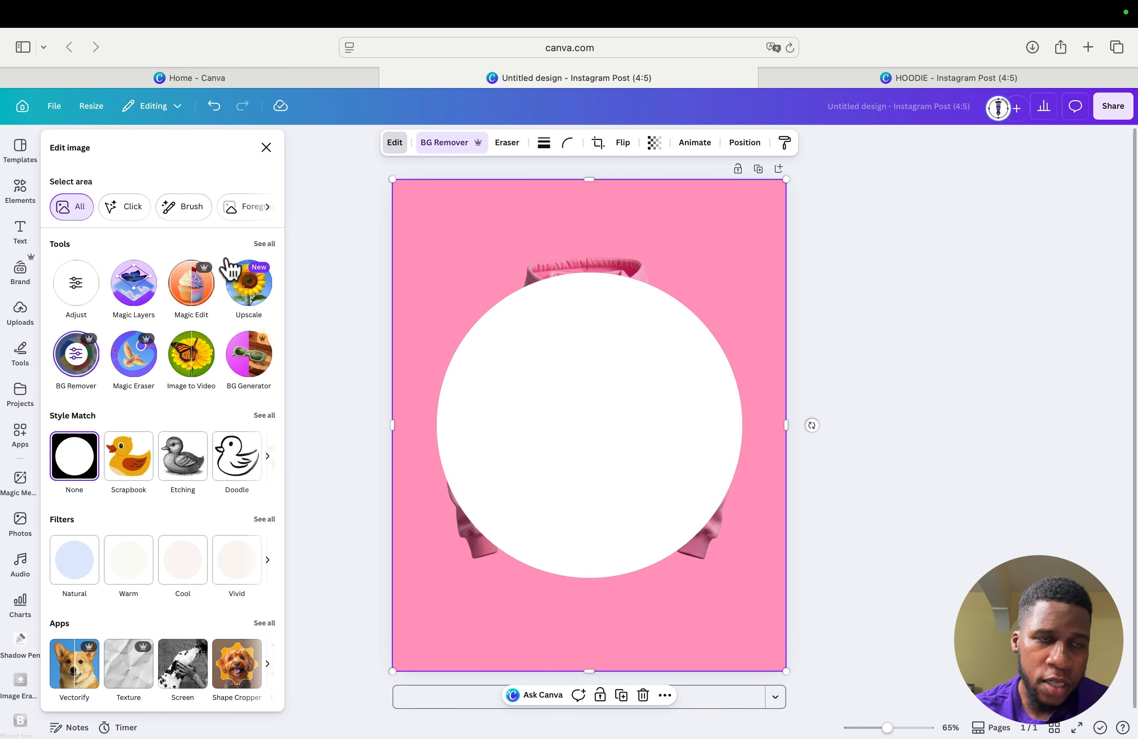
left_click(265, 244)
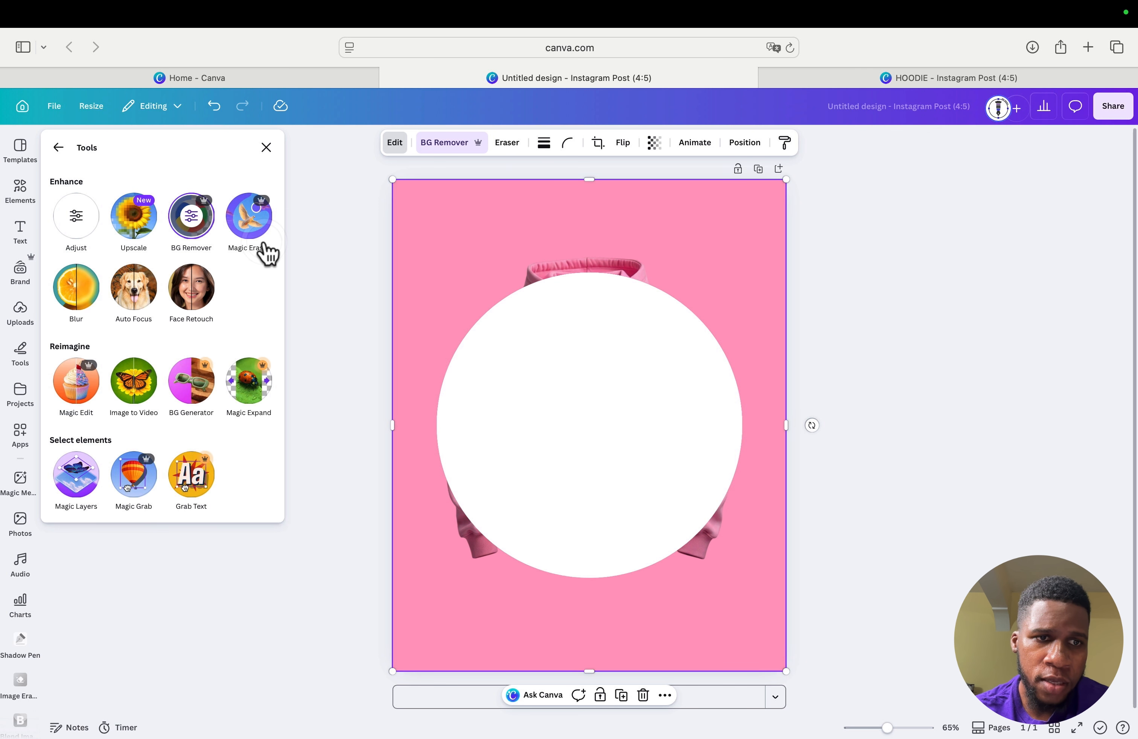
left_click(86, 285)
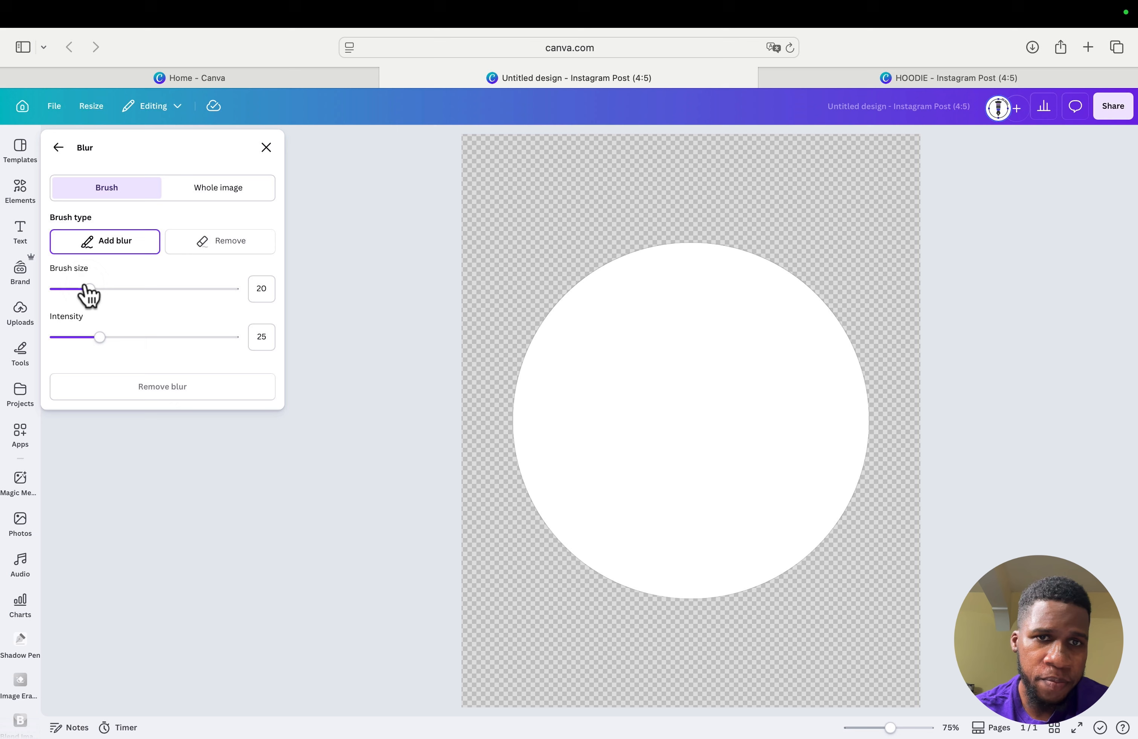
left_click(218, 190)
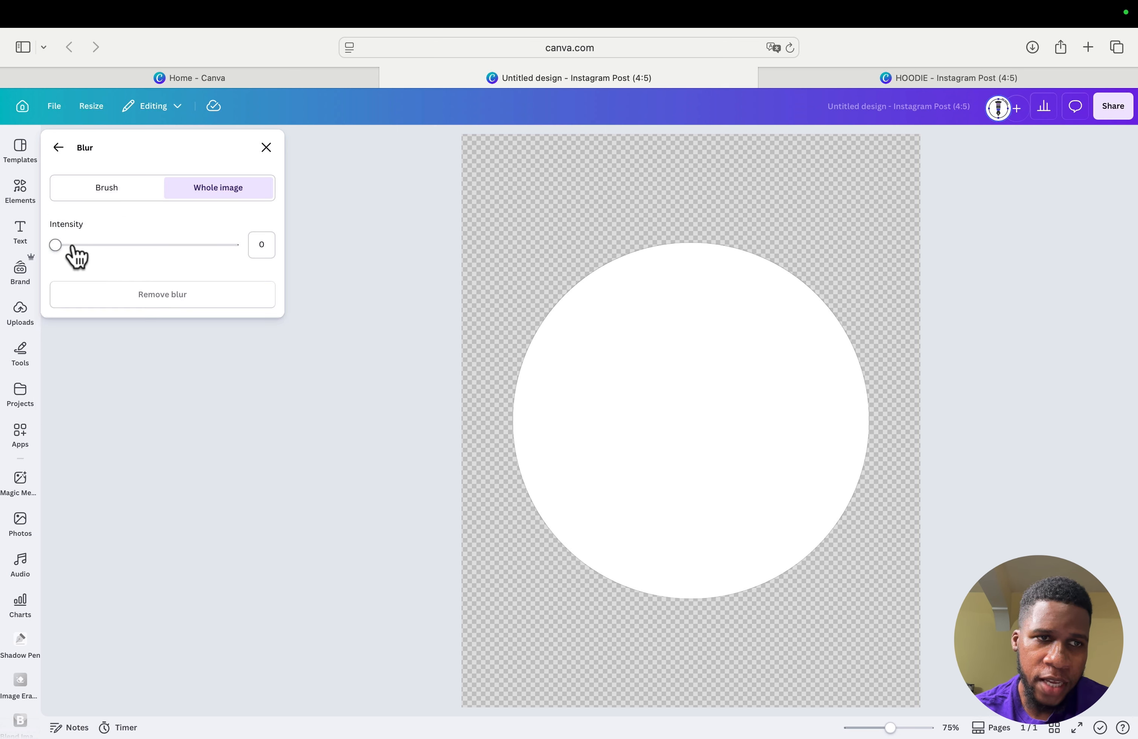
left_click_drag(56, 246, 195, 258)
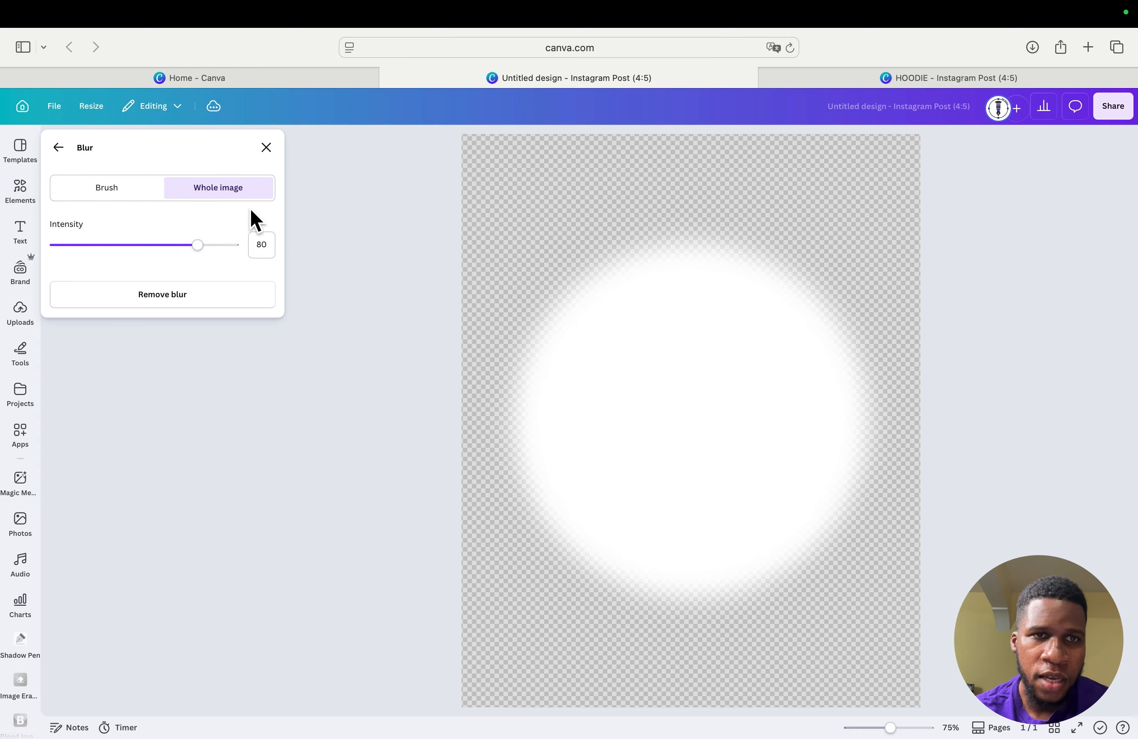
left_click(267, 147)
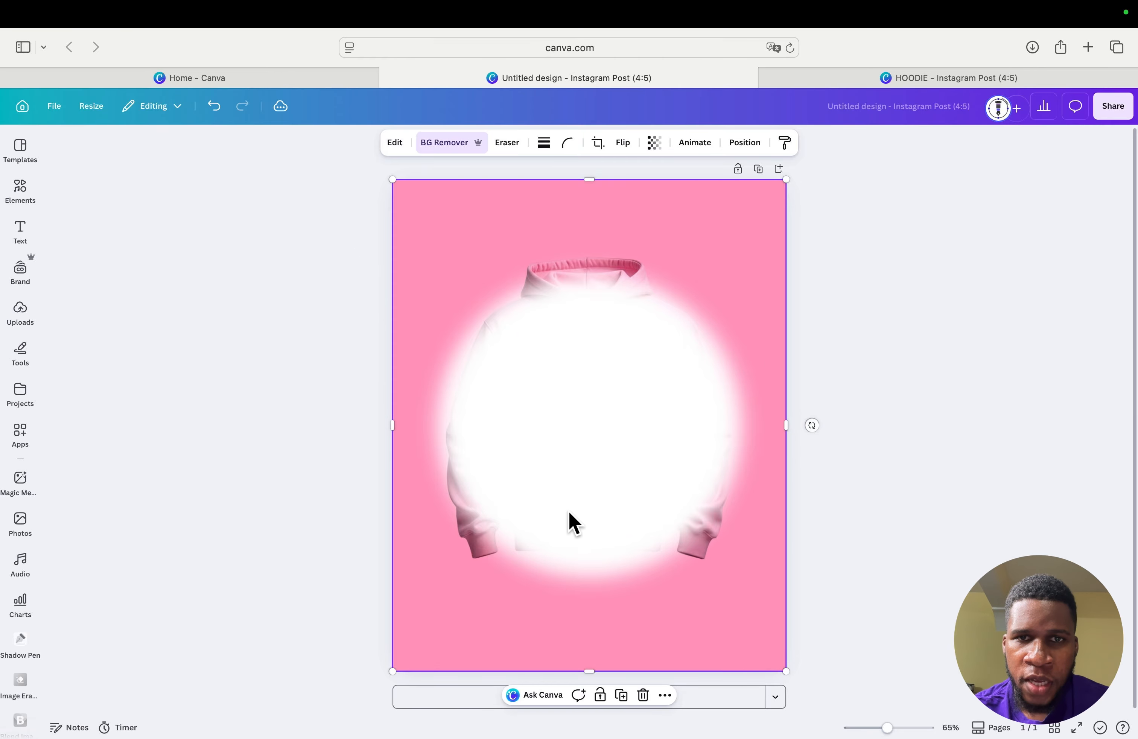
Step: Set the transparency of the blurred white circle to 70
left_click(654, 145)
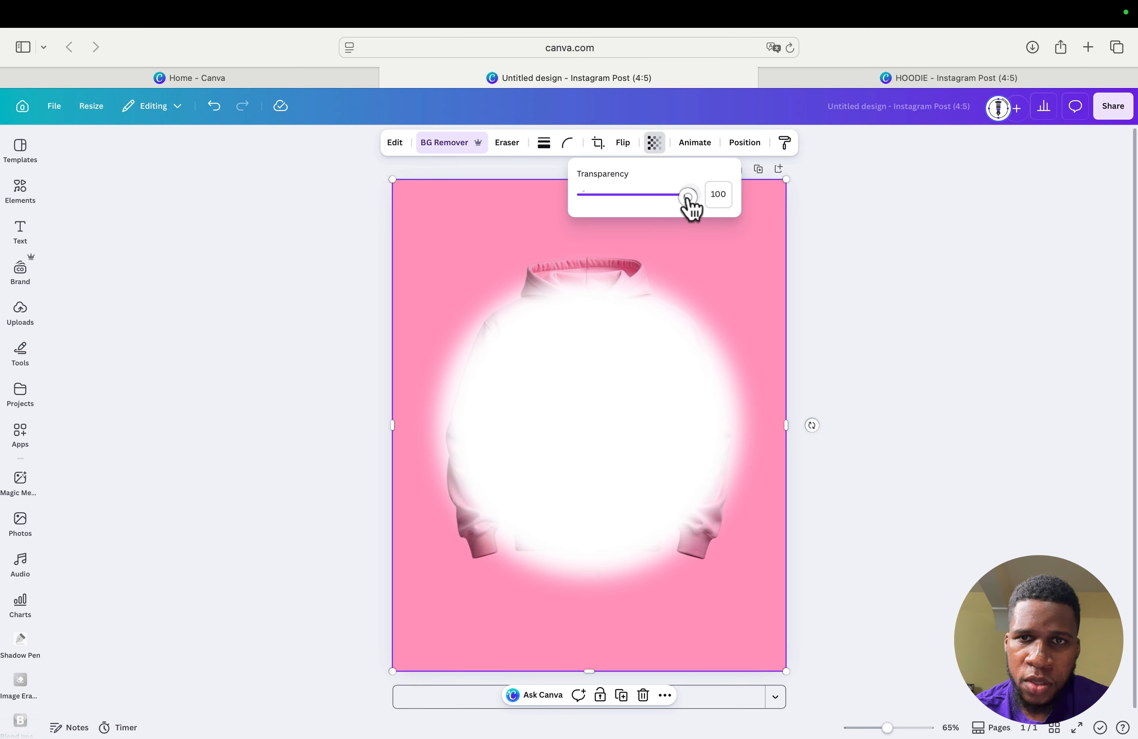
left_click_drag(690, 200, 664, 206)
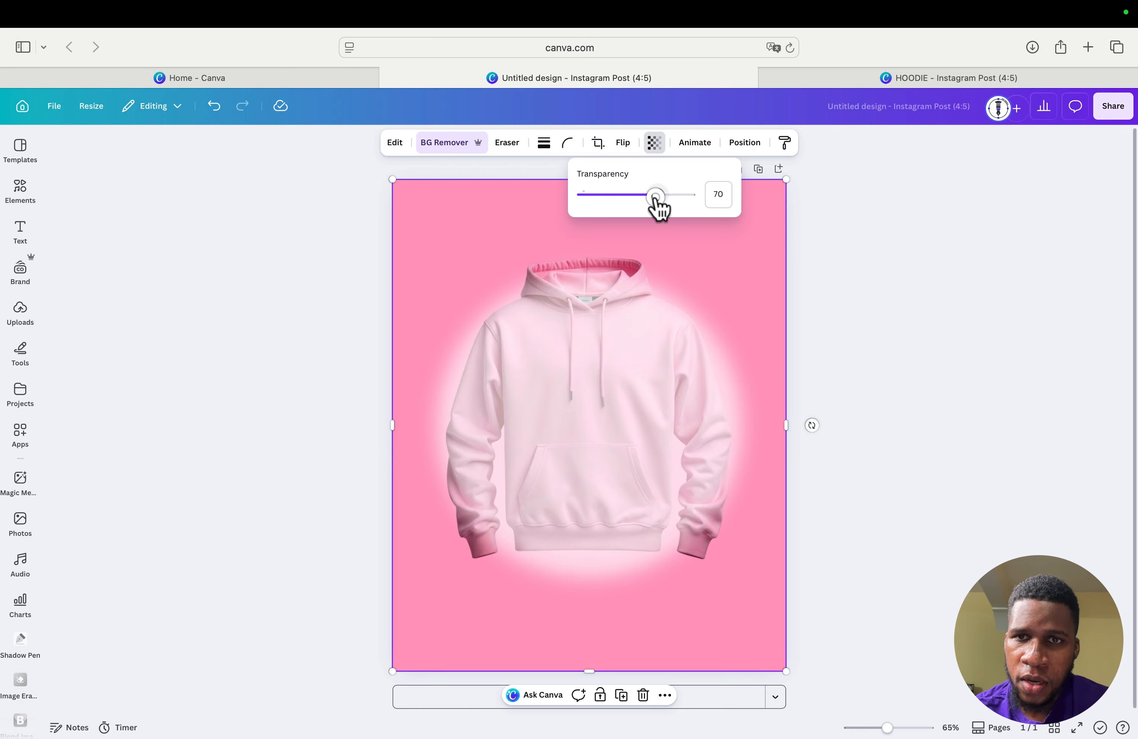
left_click(667, 297)
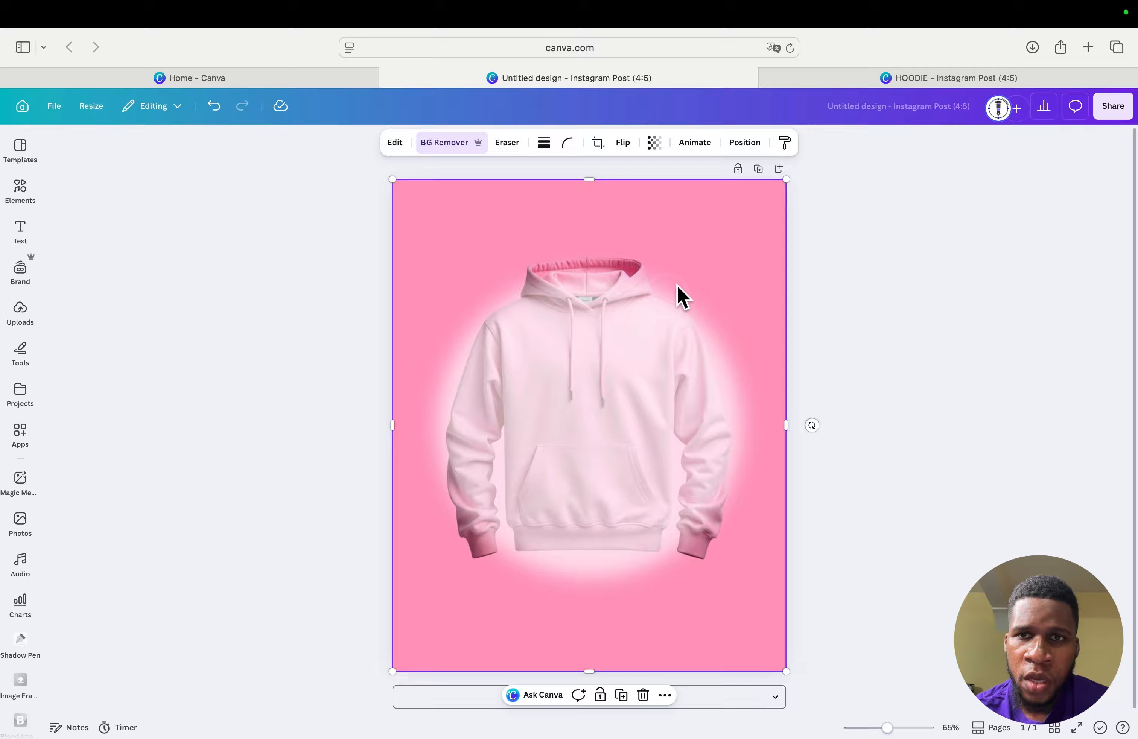
Step: Move the blurred circle layer beneath the hoodie layer so that it forms a glow behind it
left_click(758, 144)
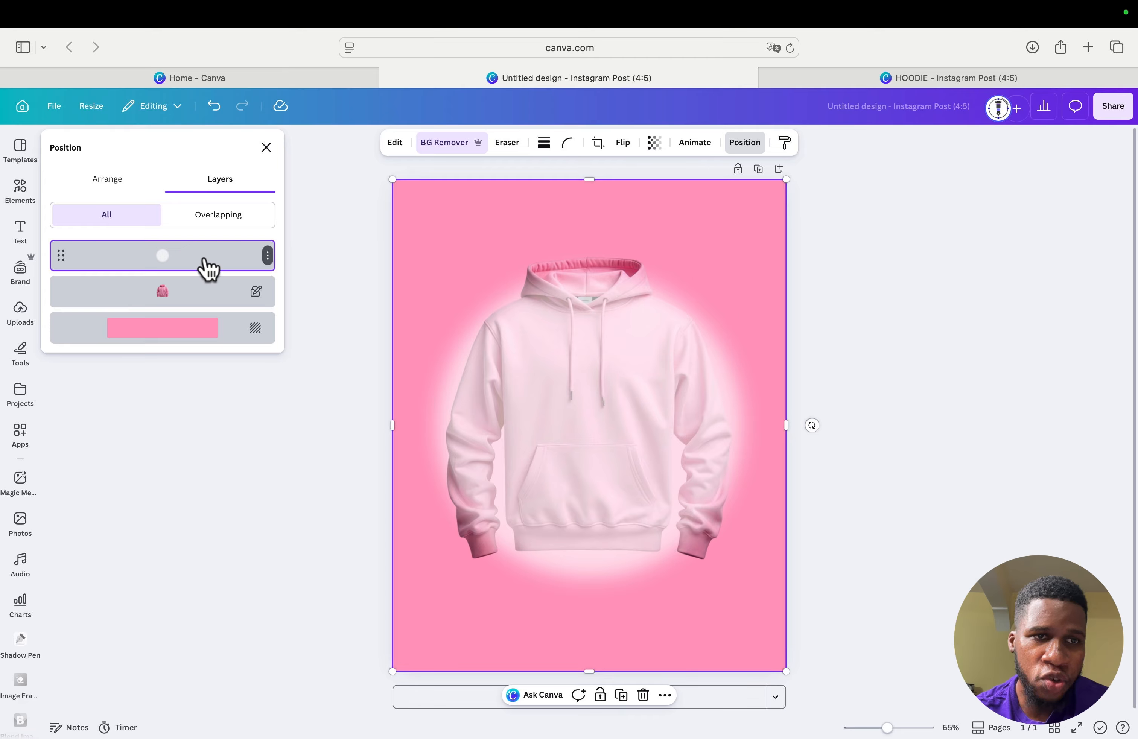
left_click_drag(205, 260, 196, 306)
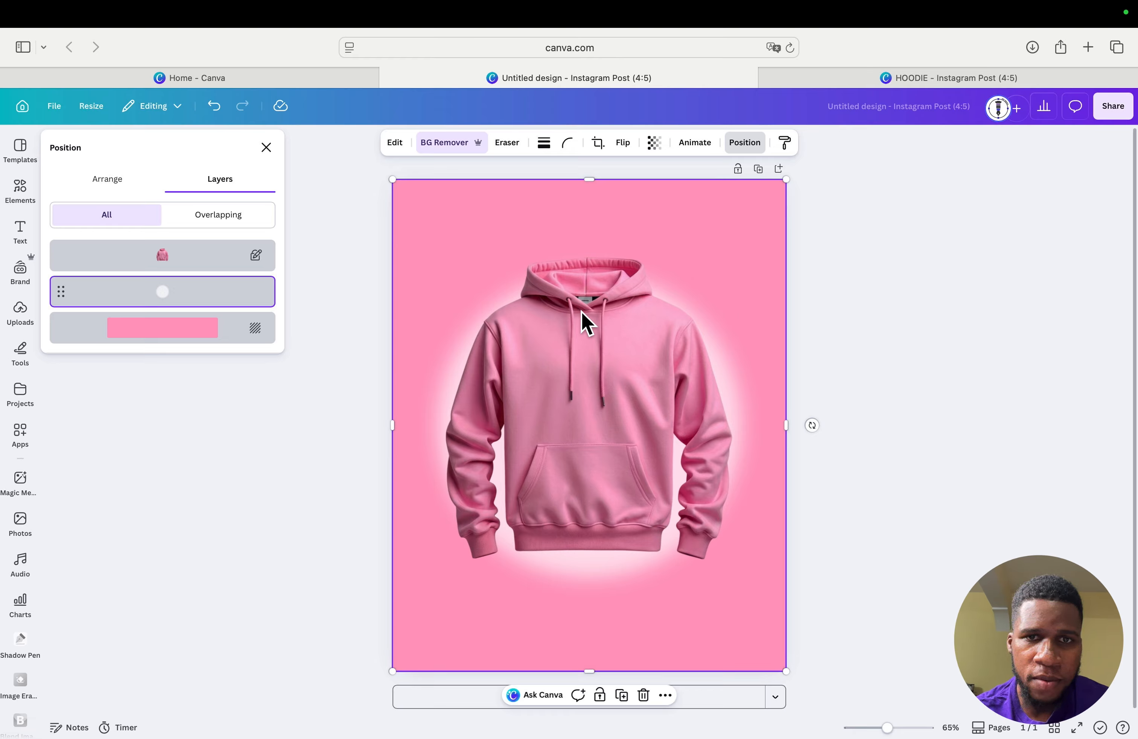
left_click(266, 148)
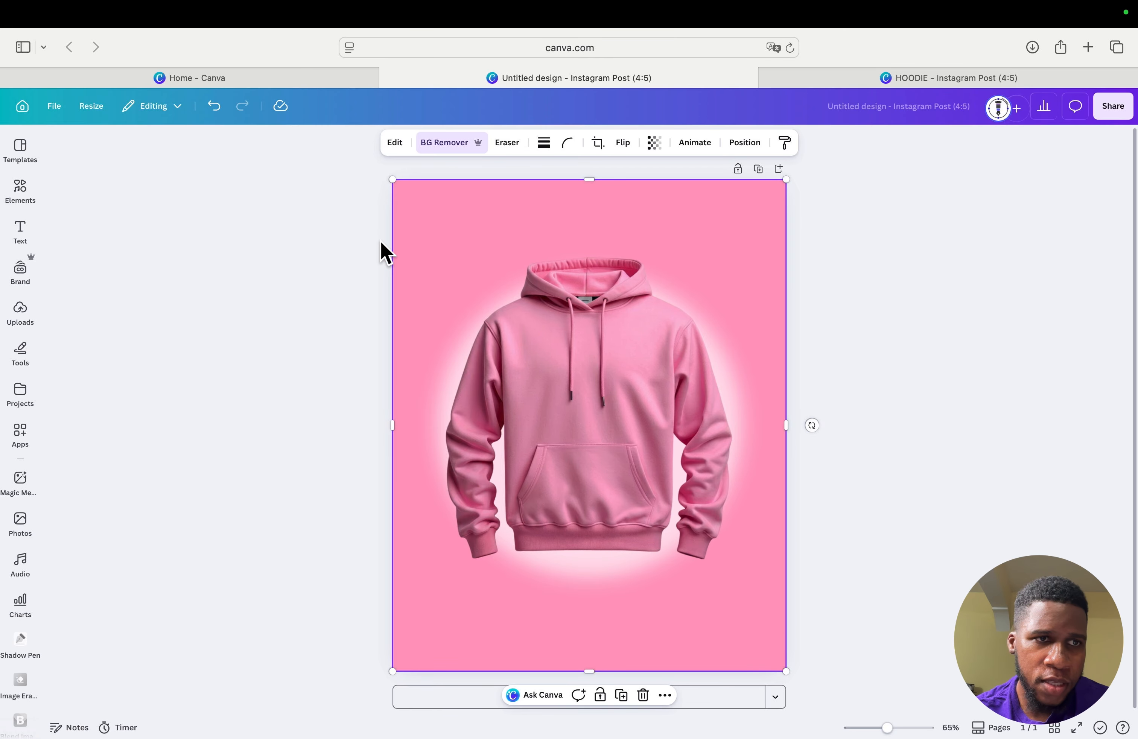
Step: Add a text box on the page and replace its placeholder text with "HOODIE"
left_click(24, 233)
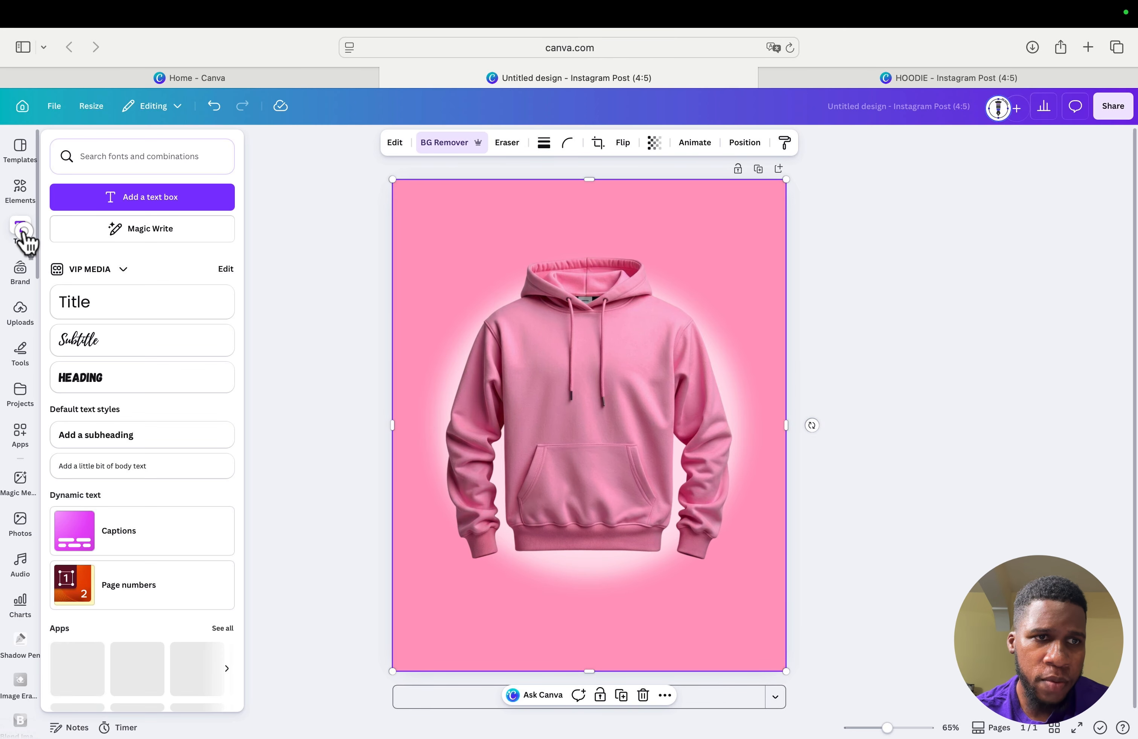
left_click(129, 194)
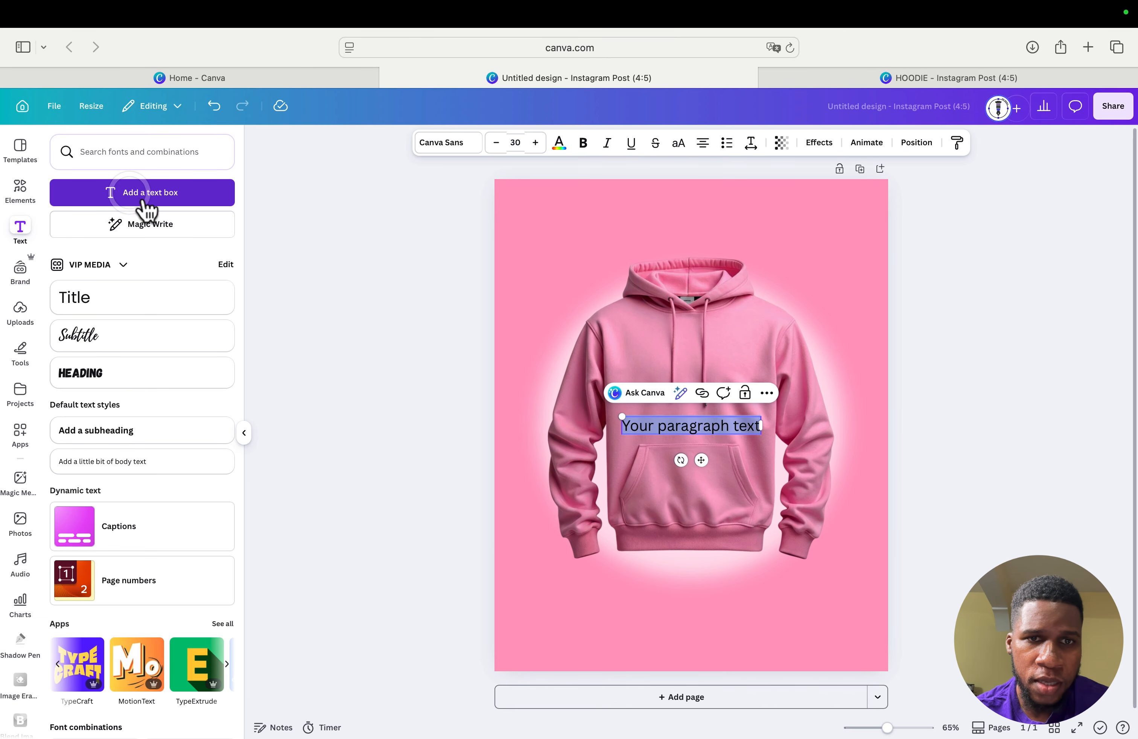
left_click(244, 437)
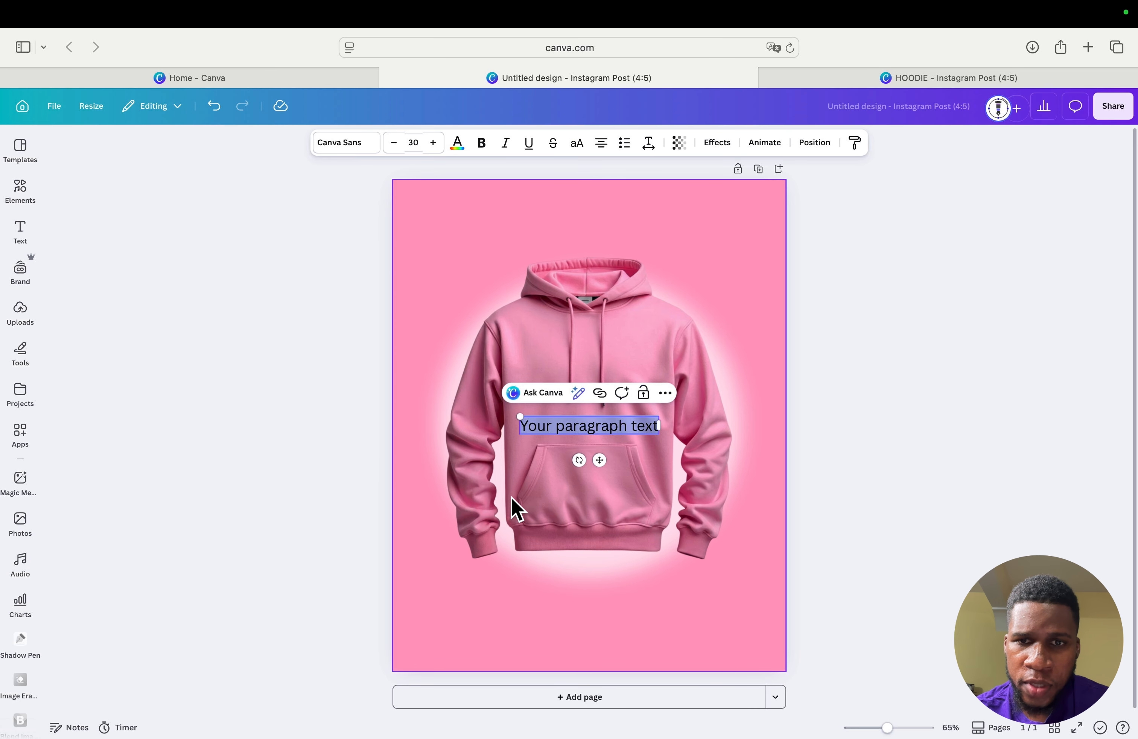
left_click(654, 426)
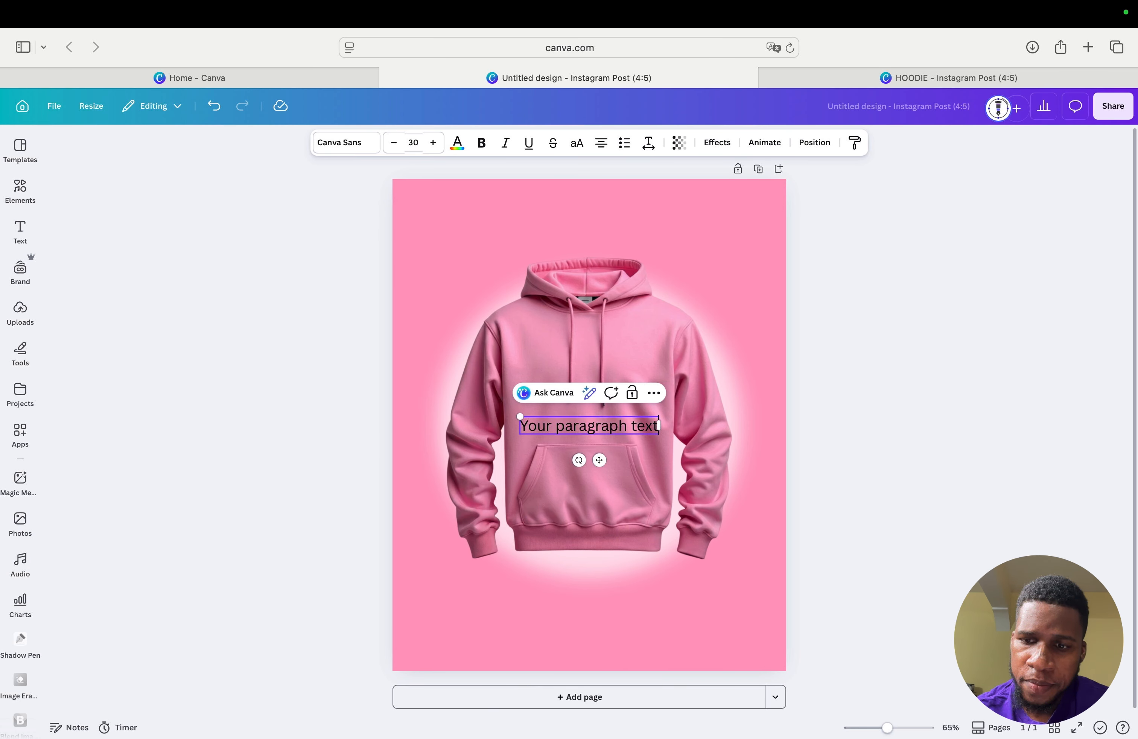
key("BackSpace")
key("BackSpace")
key("BackSpace")
key("BackSpace")
key("BackSpace")
key("BackSpace")
key("BackSpace")
key("BackSpace")
key("BackSpace")
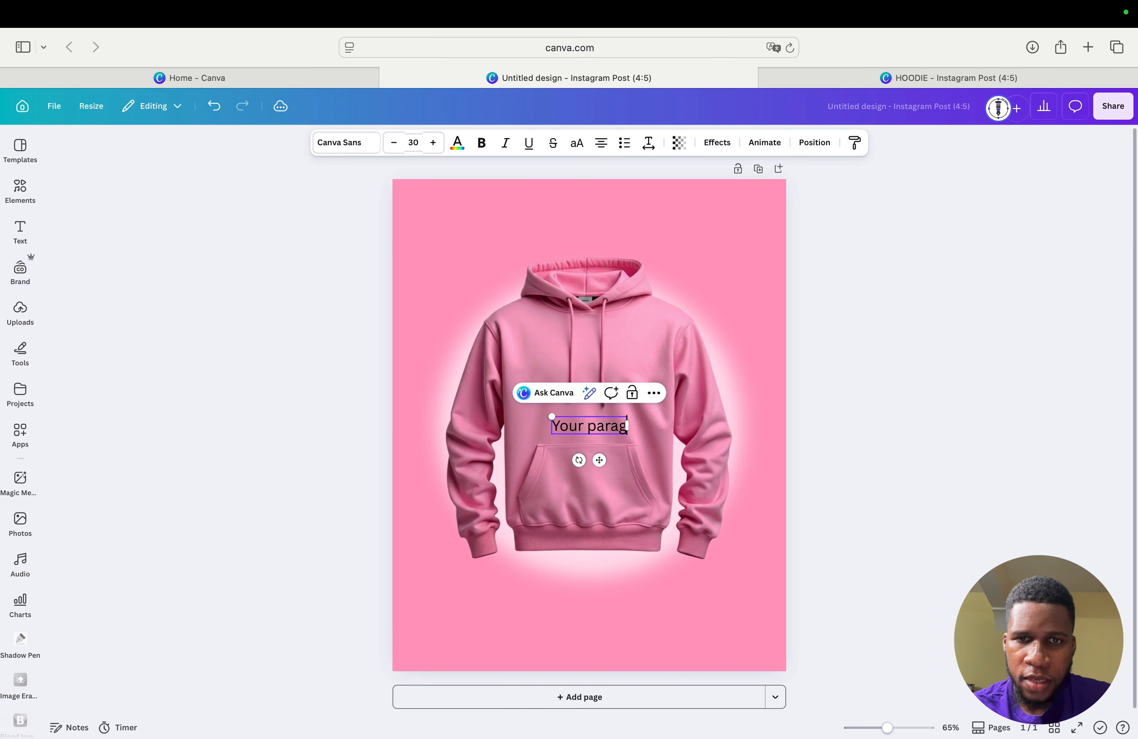
key("BackSpace")
key("BackSpace")
key("BackSpace")
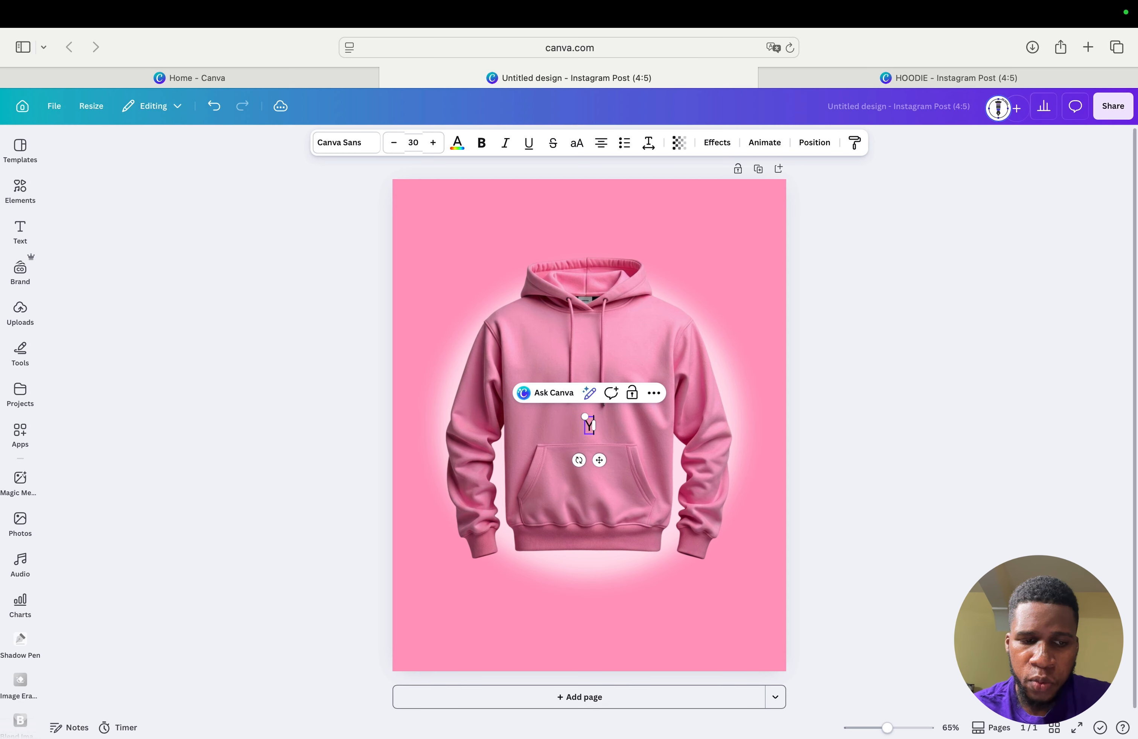
key("BackSpace")
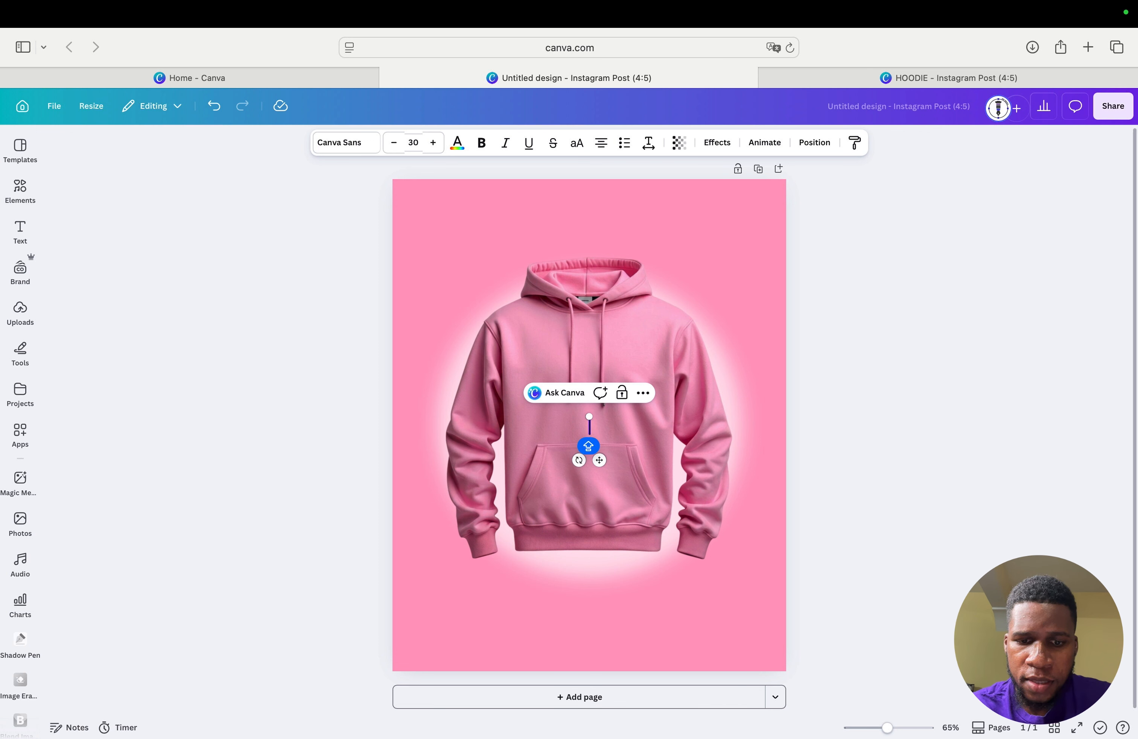
type("HOODIE")
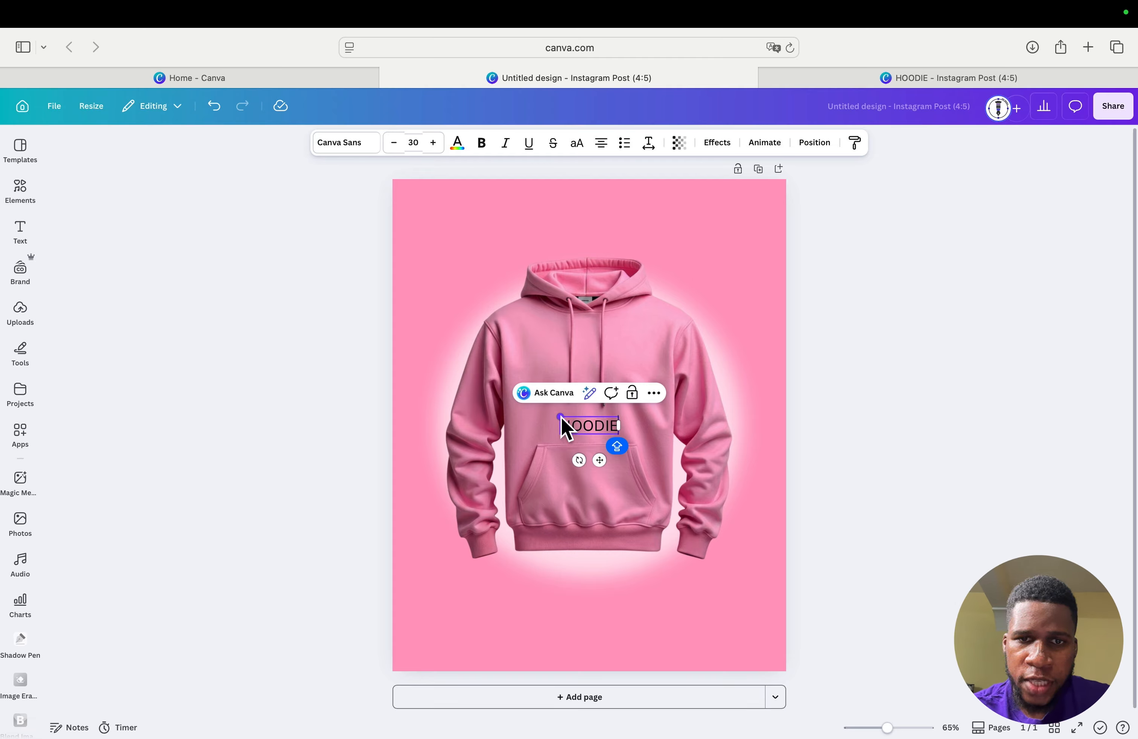
Step: Enlarge the HOODIE text to size 96.3 and colour it white
left_click_drag(562, 420, 426, 403)
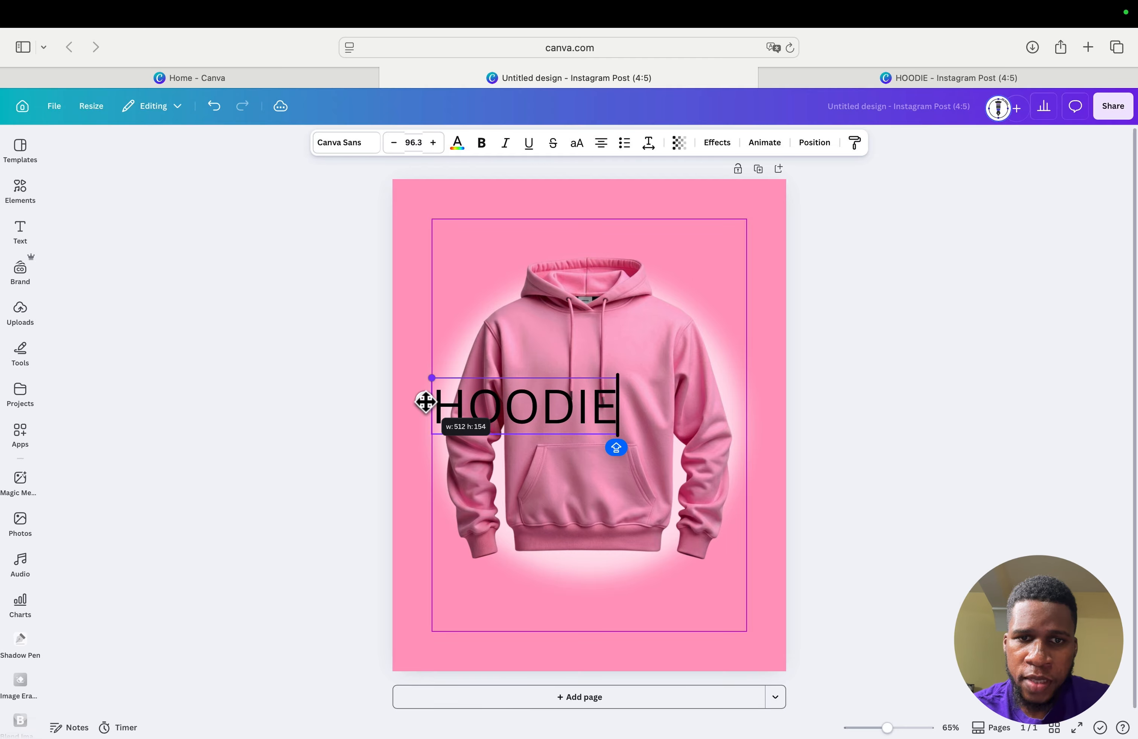
left_click_drag(617, 405, 437, 406)
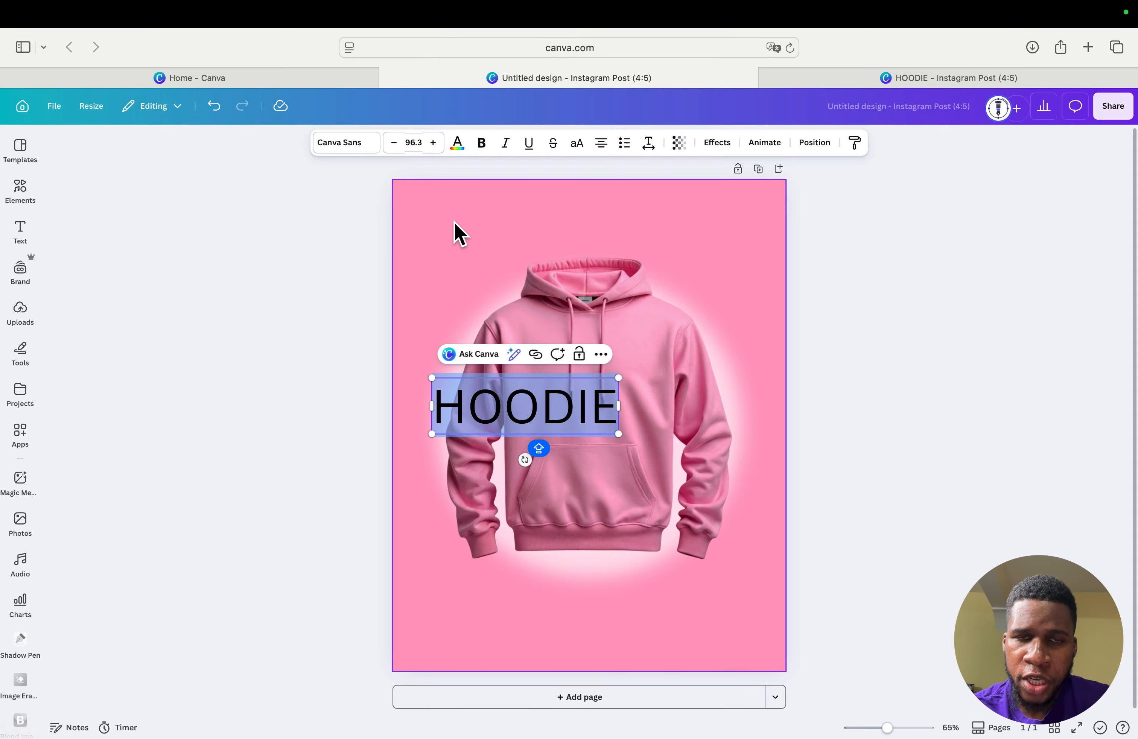
left_click(457, 143)
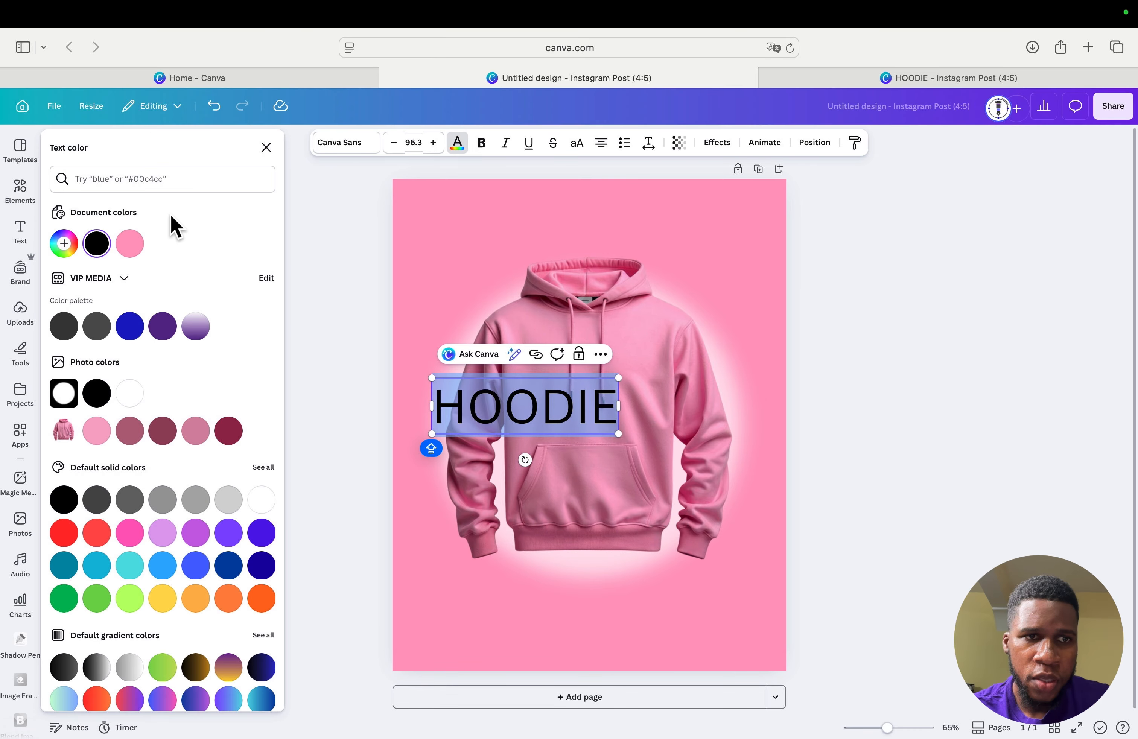
left_click(261, 500)
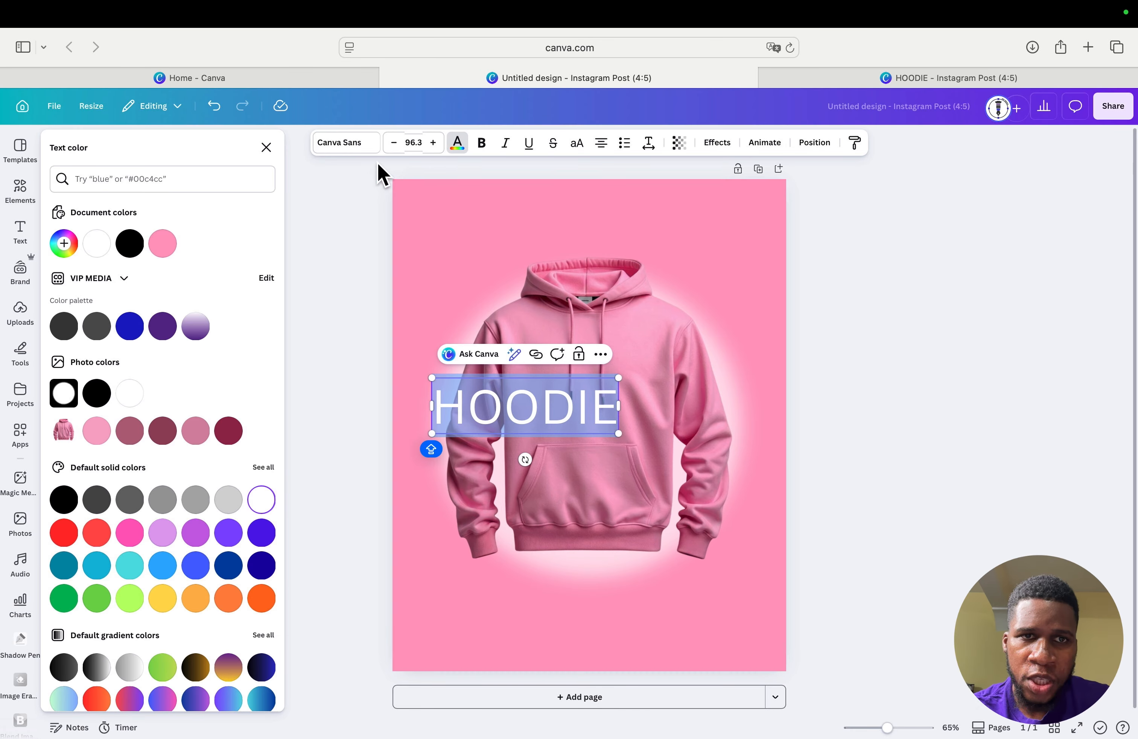
Step: Search the fonts for "TALL" and set the HOODIE text in Tek Tall Arabic Condensed
left_click(362, 144)
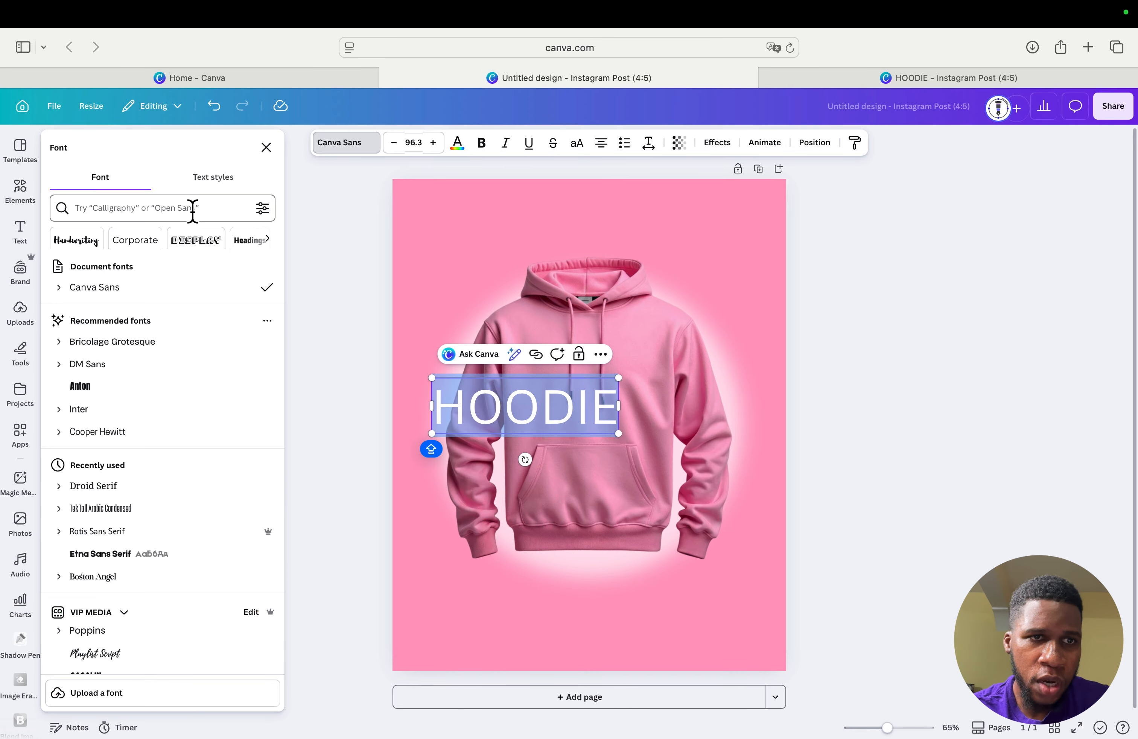
left_click(175, 208)
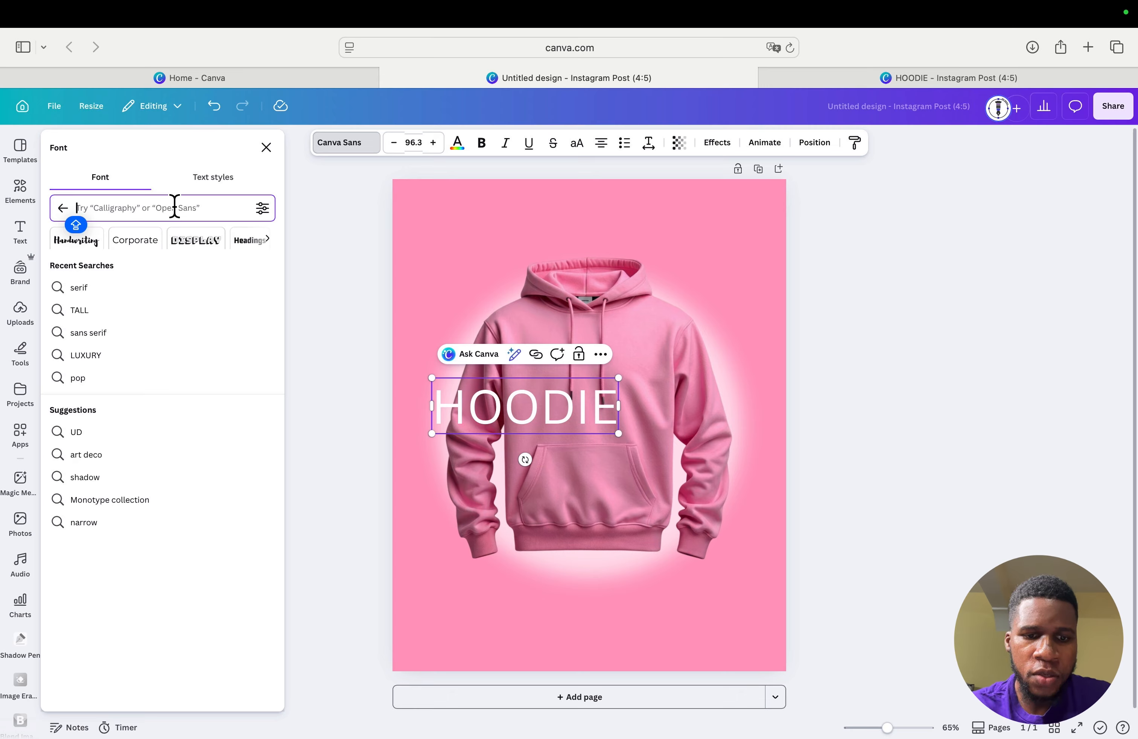
type("TALL")
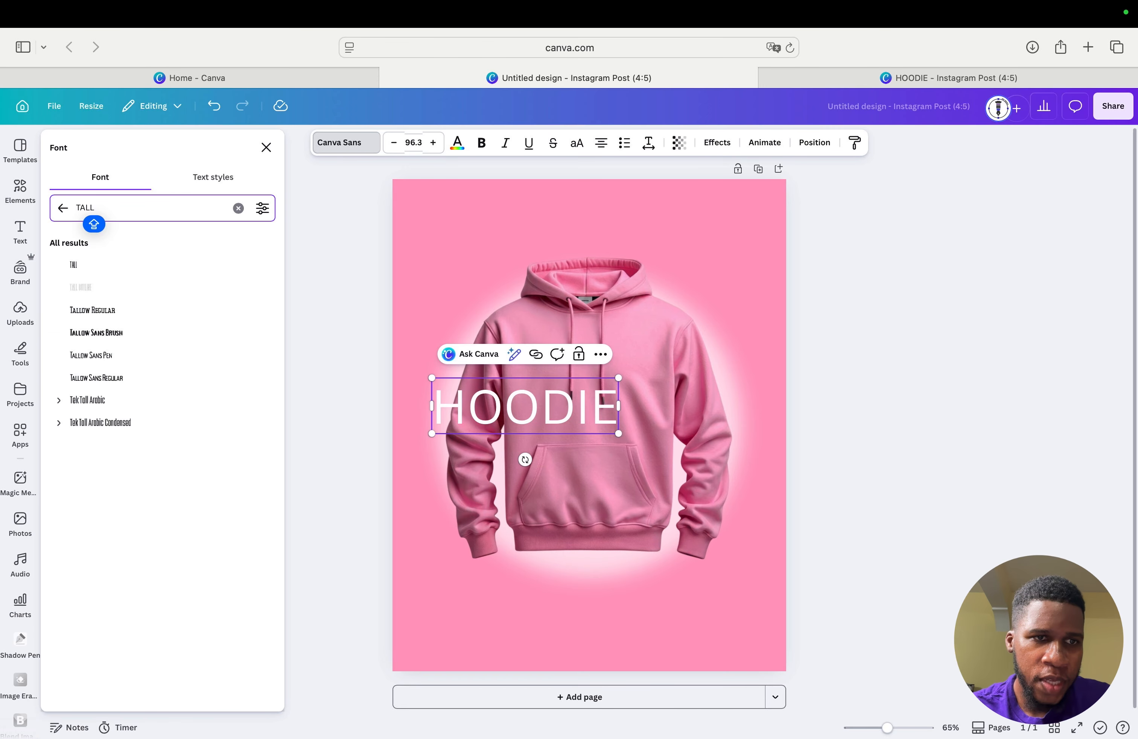
left_click(106, 423)
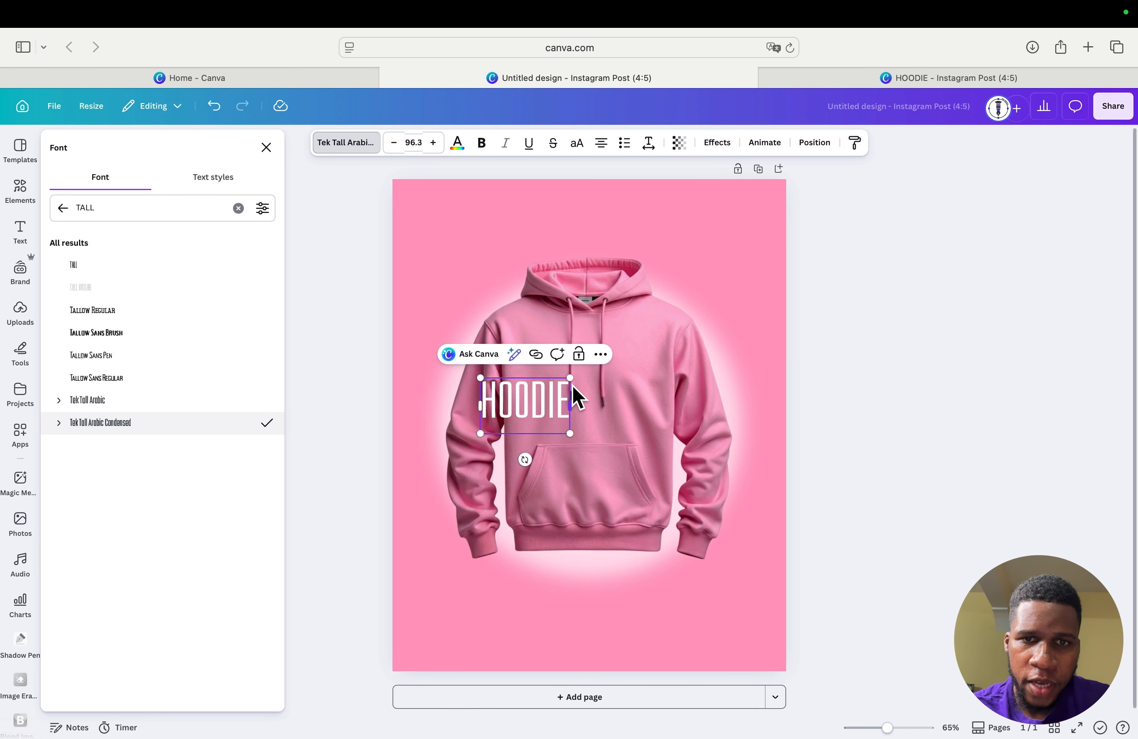
Step: Enlarge the HOODIE text to size 282 and centre it horizontally across the upper part of the hoodie
left_click_drag(572, 383, 718, 291)
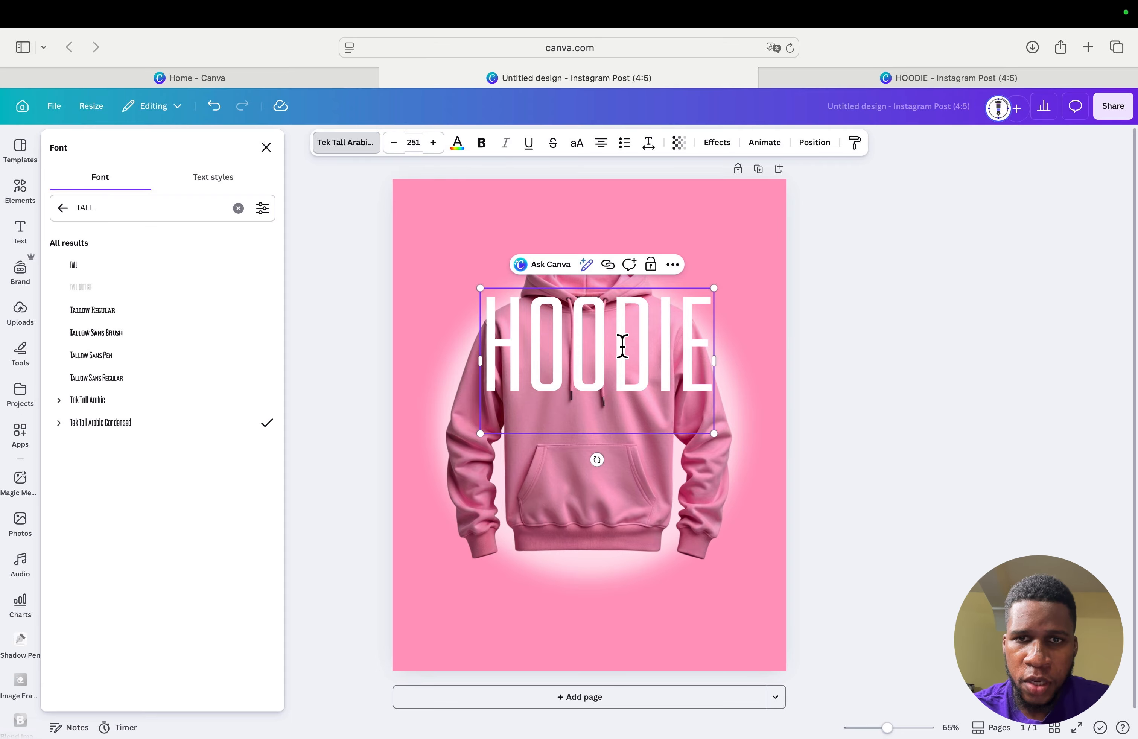
left_click_drag(715, 288, 745, 272)
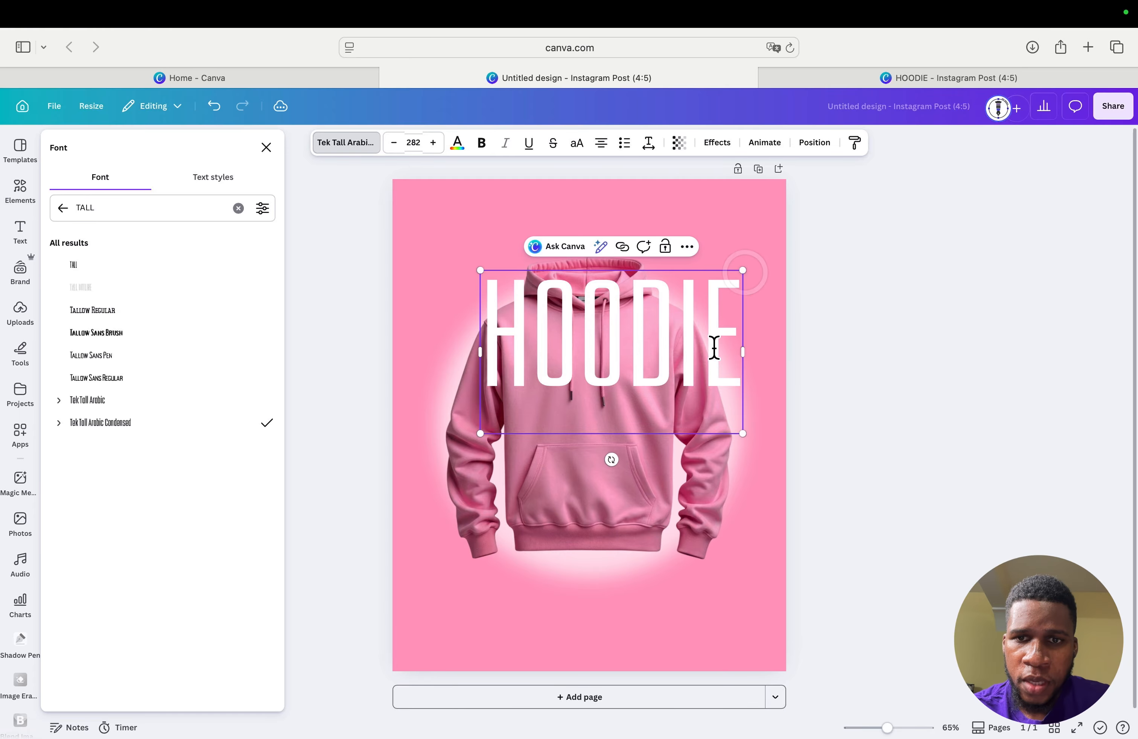
left_click(756, 570)
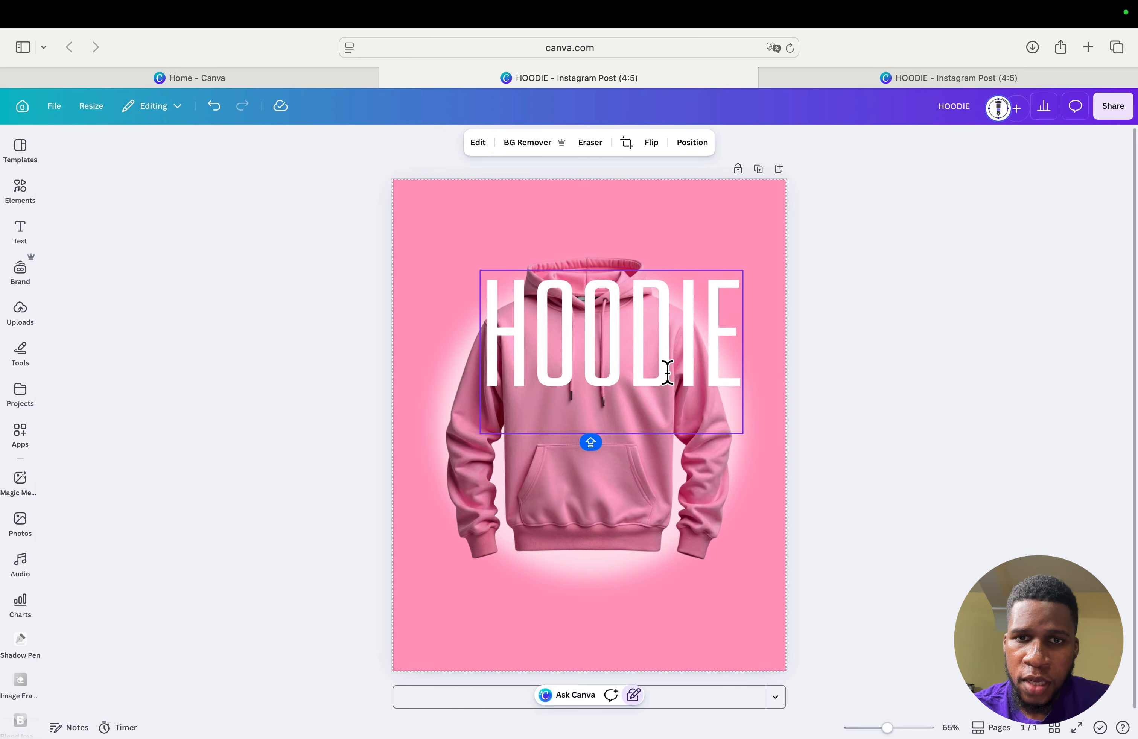
left_click(665, 366)
left_click_drag(665, 363, 644, 325)
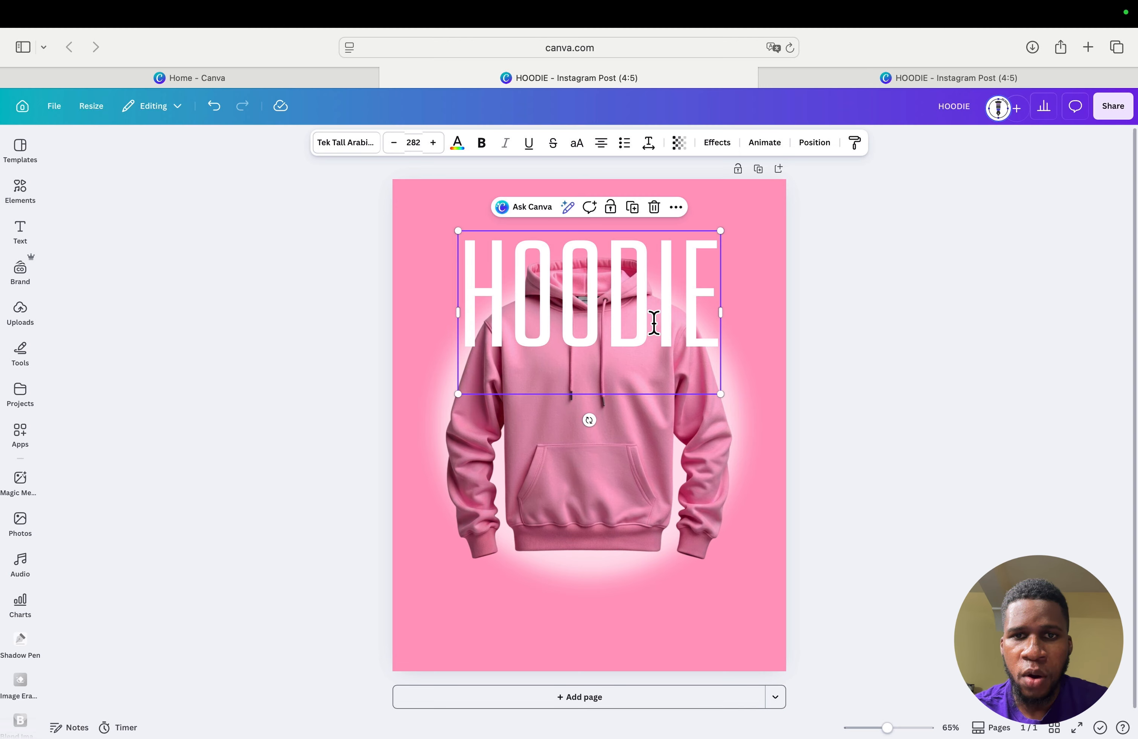
Step: Move the HOODIE text layer directly beneath the hoodie layer and lock it
left_click(816, 143)
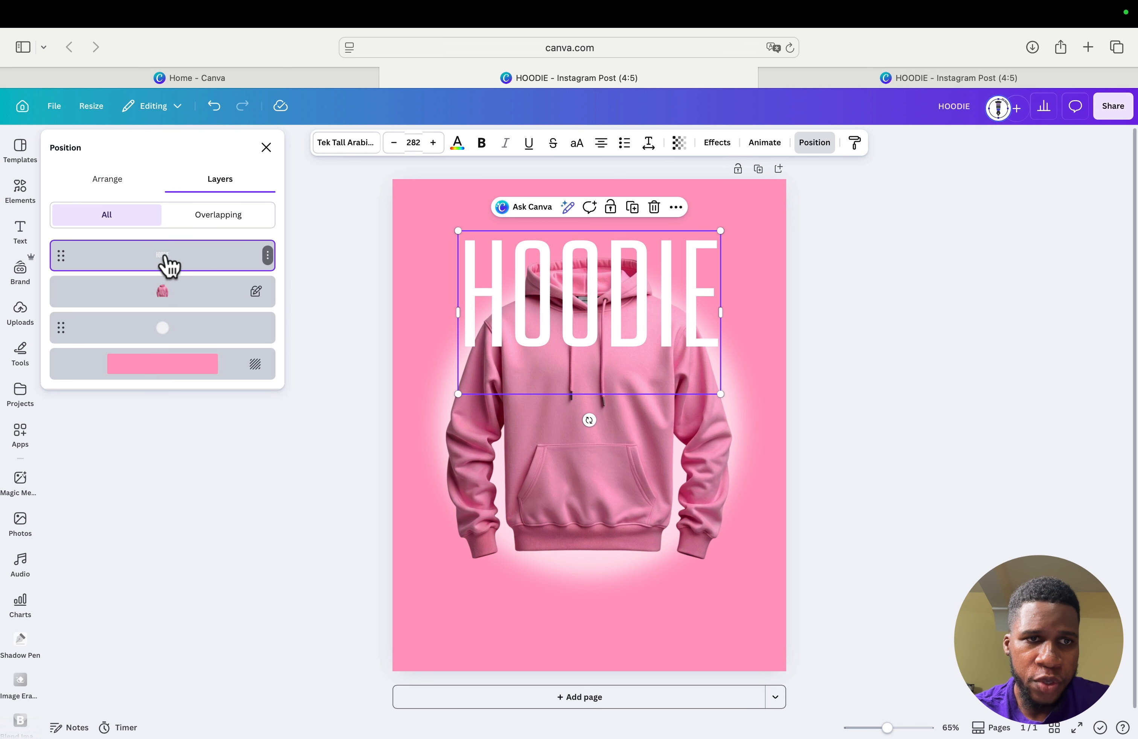
left_click_drag(164, 260, 161, 321)
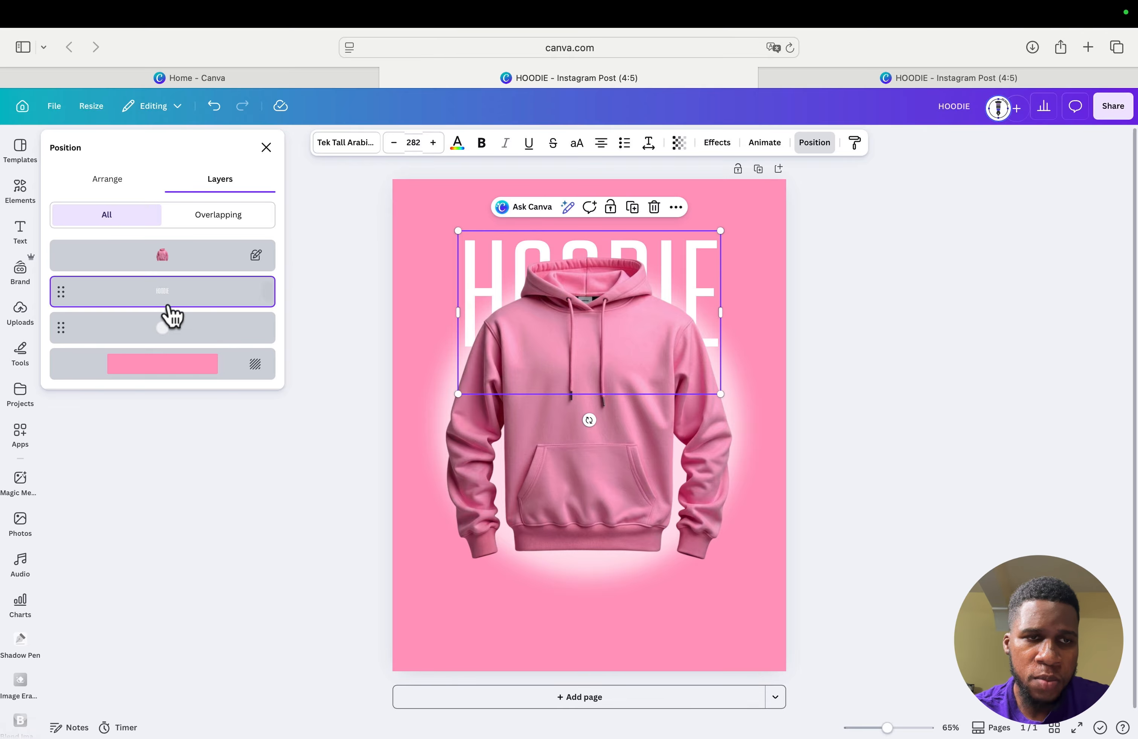
right_click(222, 296)
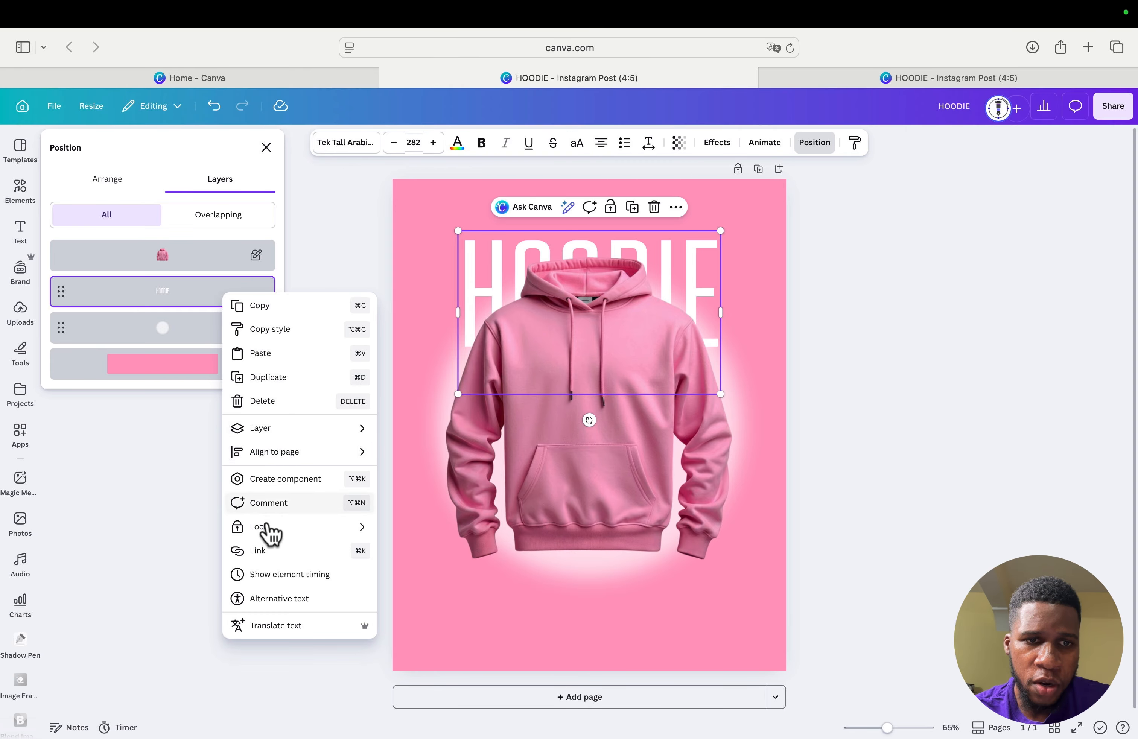
mouse_move(269, 530)
left_click(414, 524)
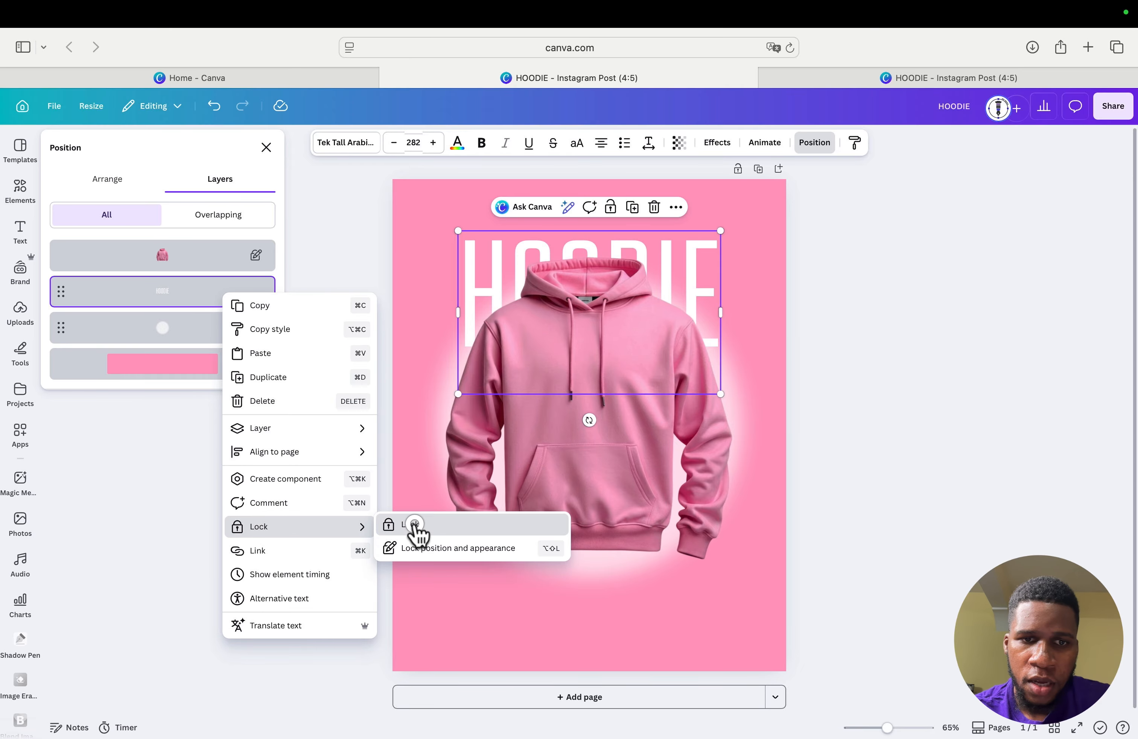
Step: Lock the blurred white circle layer and close the layer list
left_click(219, 330)
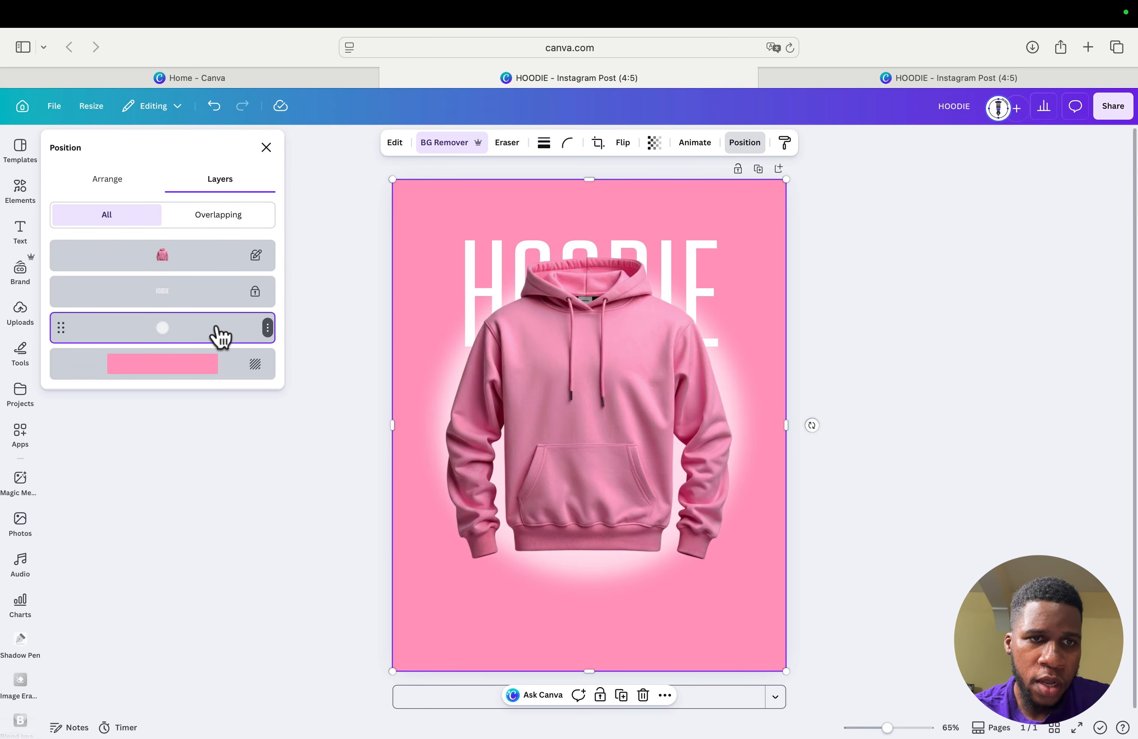
right_click(217, 328)
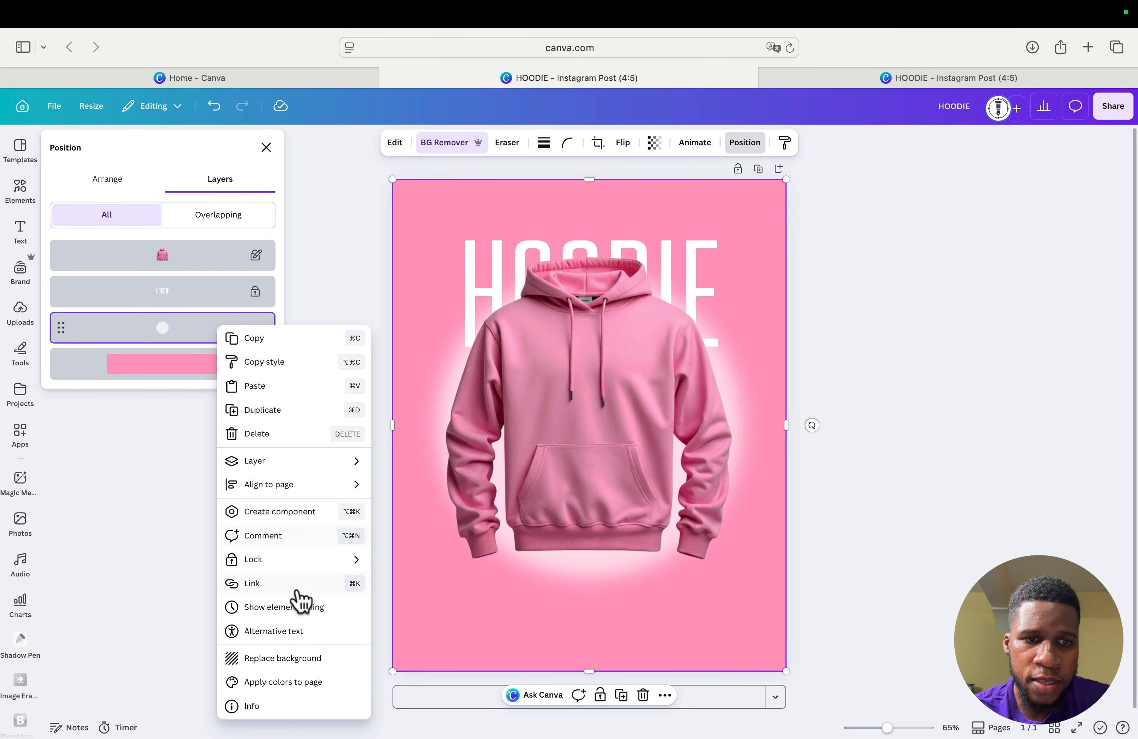
mouse_move(300, 562)
left_click(406, 560)
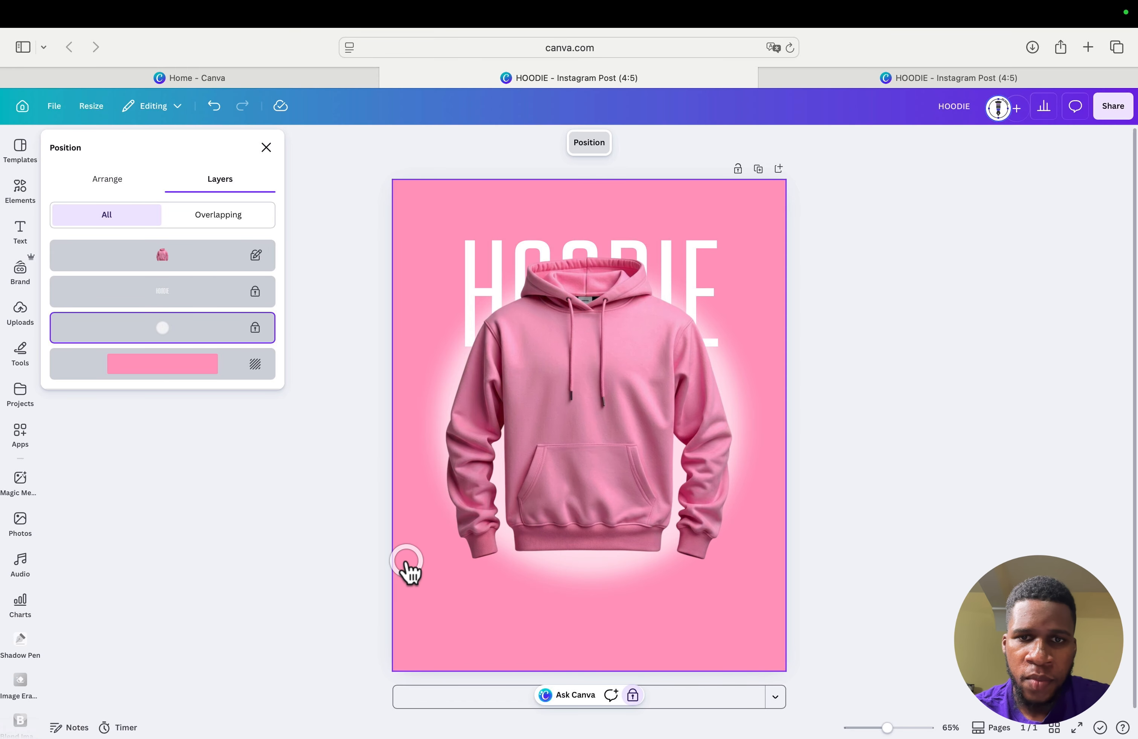
left_click(266, 148)
left_click(841, 301)
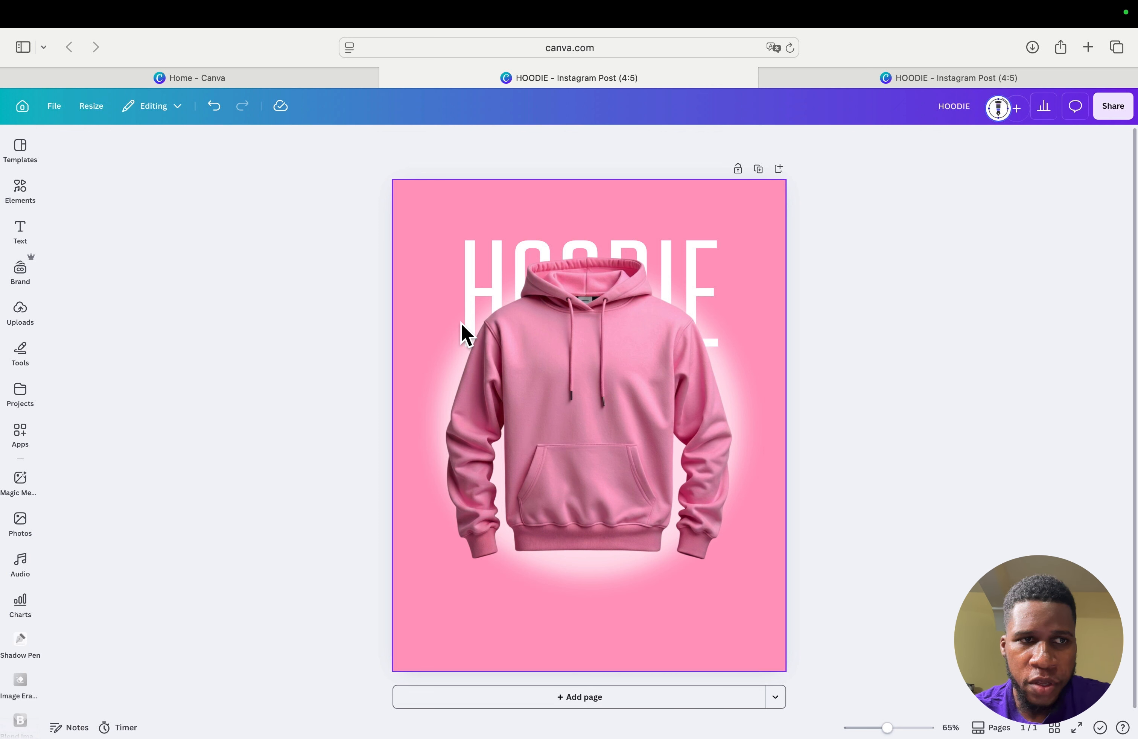
Step: Add a second text box, place it below the hoodie's left sleeve and enlarge it to size 58
left_click(20, 233)
left_click(123, 190)
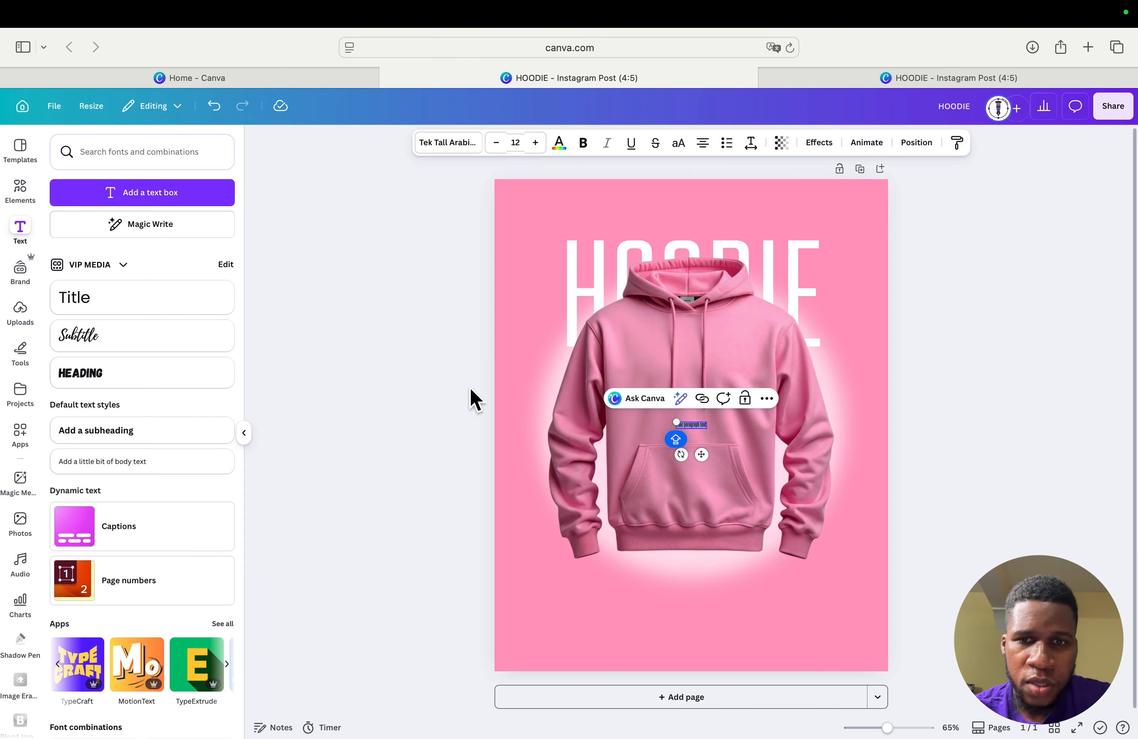
left_click_drag(707, 457, 565, 591)
left_click_drag(547, 588, 548, 590)
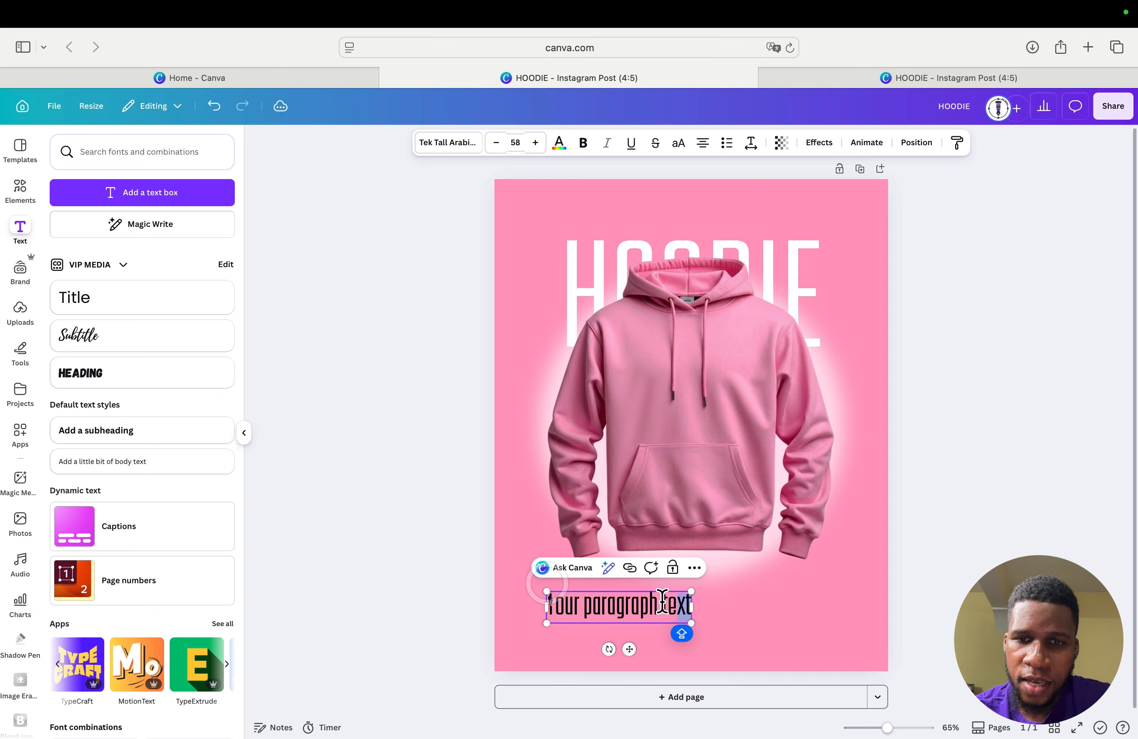
Step: Replace the placeholder text in the second text box with "New Arrivals"
left_click(688, 605)
key("BackSpace")
key("BackSpace")
key("BackSpace")
key("BackSpace")
key("BackSpace")
key("BackSpace")
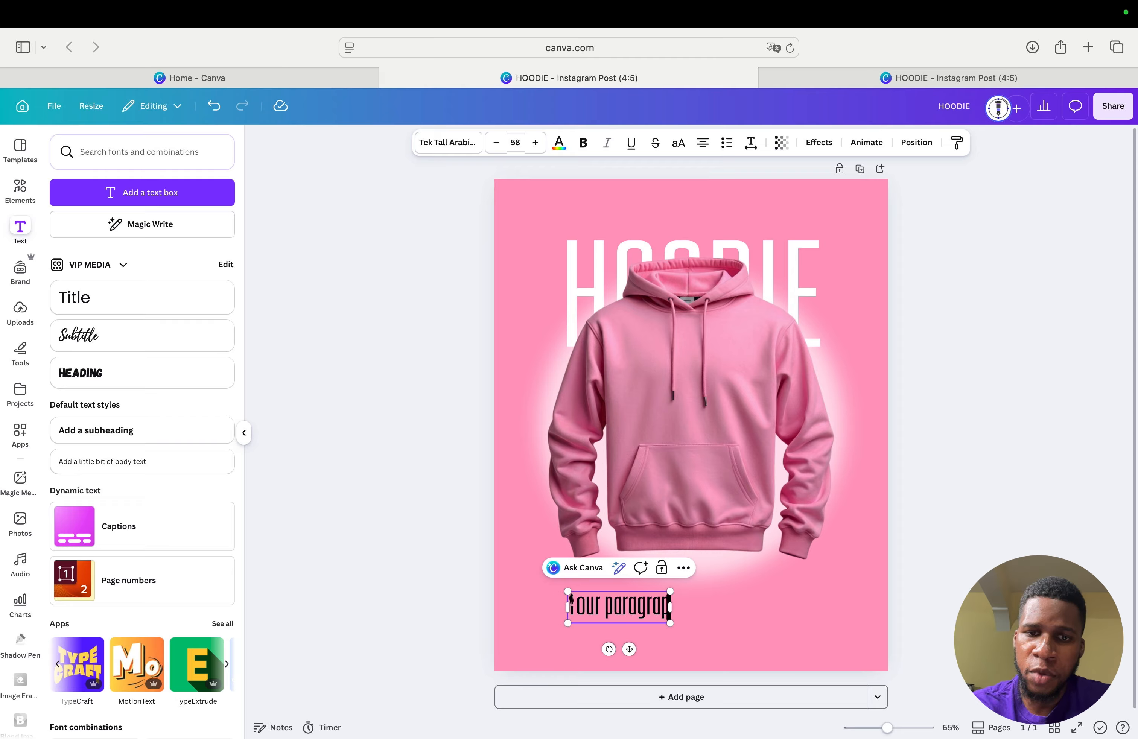
key("BackSpace")
key("BackSpace")
key("BackSpace")
key("BackSpace")
key("BackSpace")
key("BackSpace")
key("BackSpace")
key("BackSpace")
key("BackSpace")
key("BackSpace")
key("BackSpace")
key("BackSpace")
key("BackSpace")
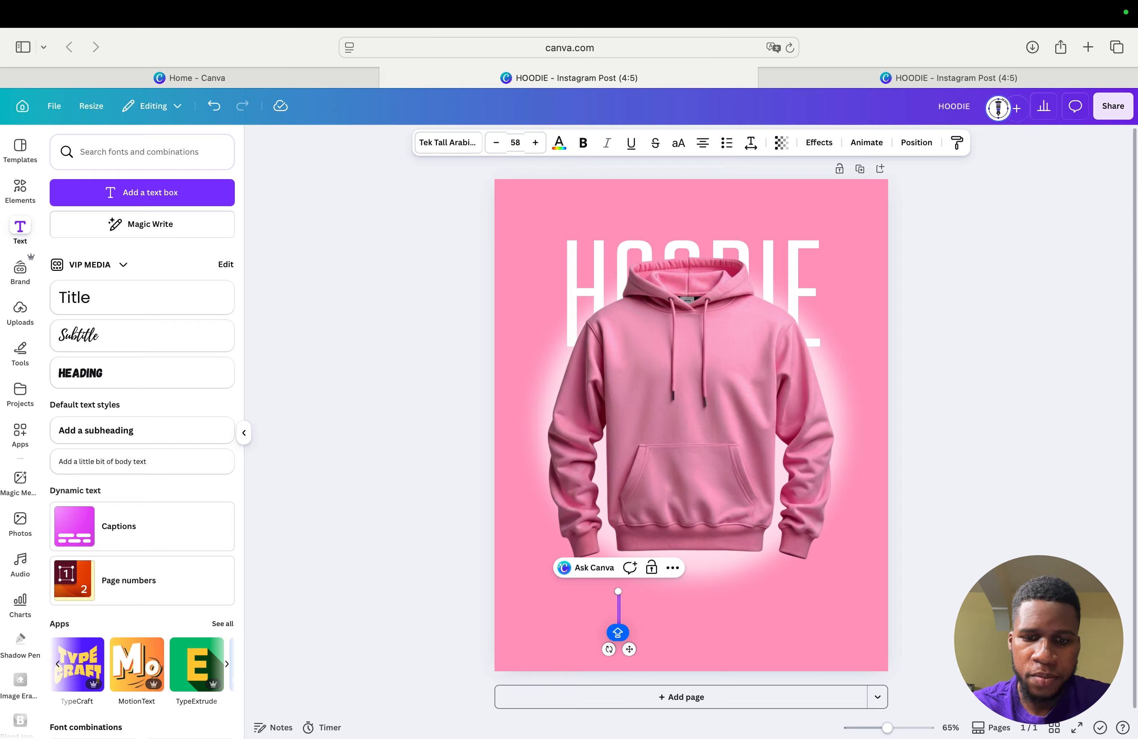
type("Il")
key("BackSpace")
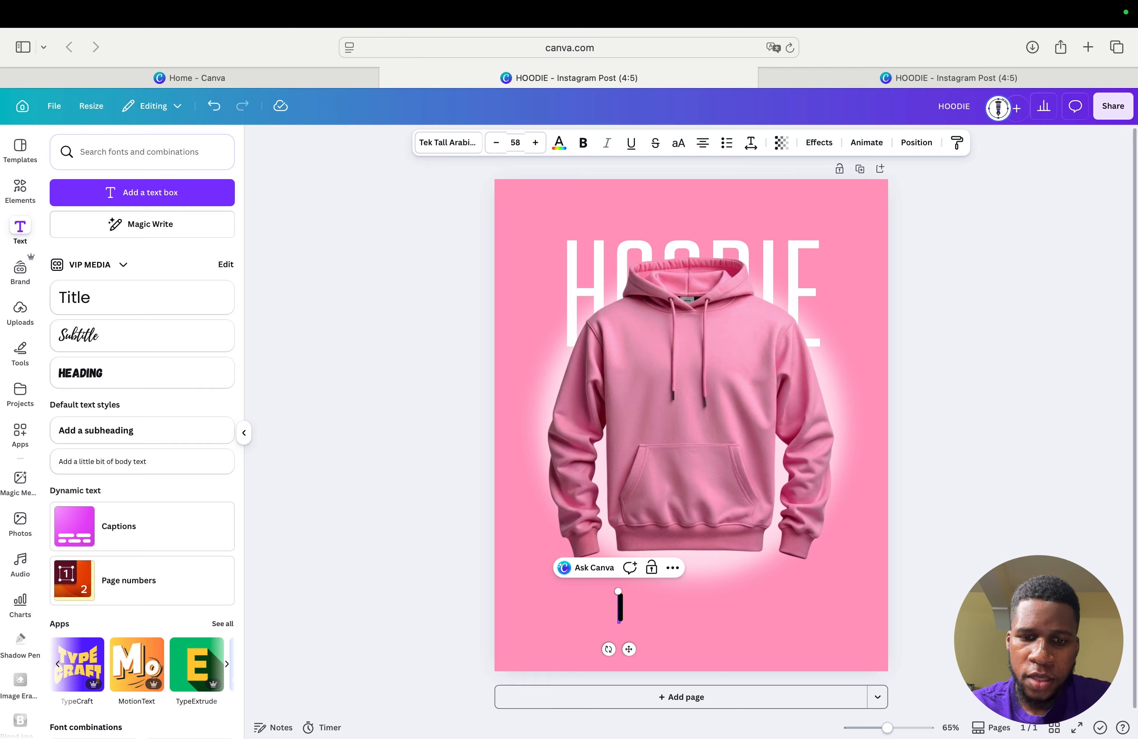
type("L")
key("BackSpace")
type("N")
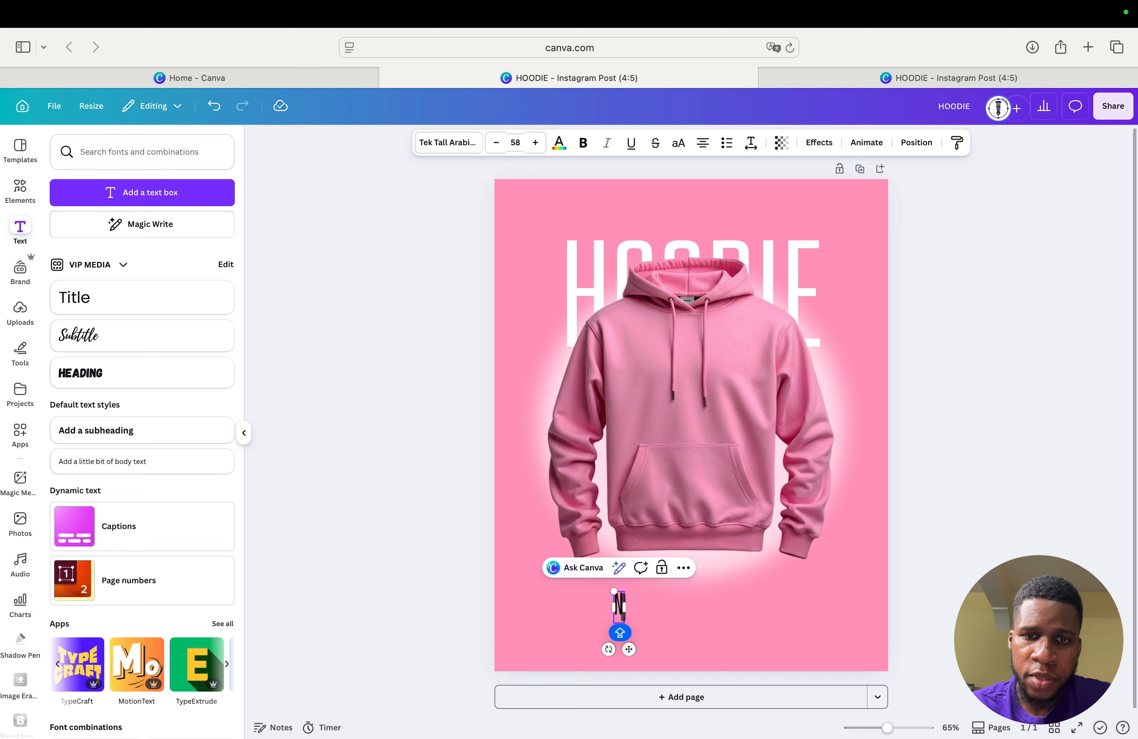
type("ew")
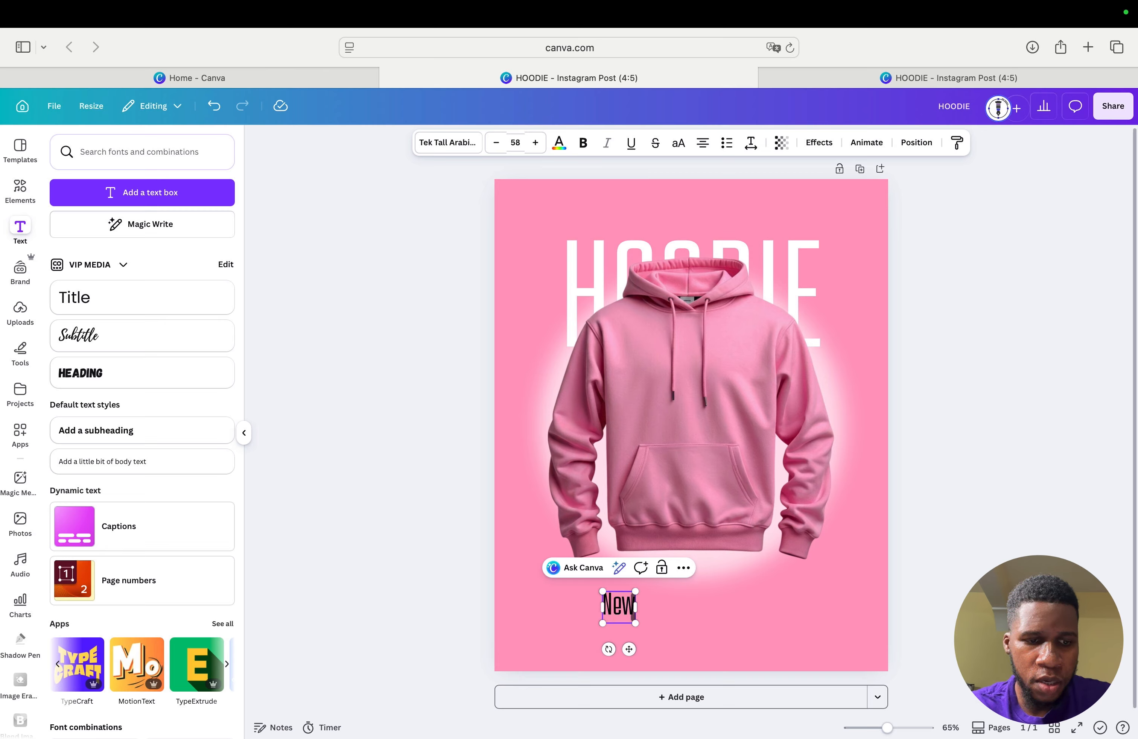
type(" A")
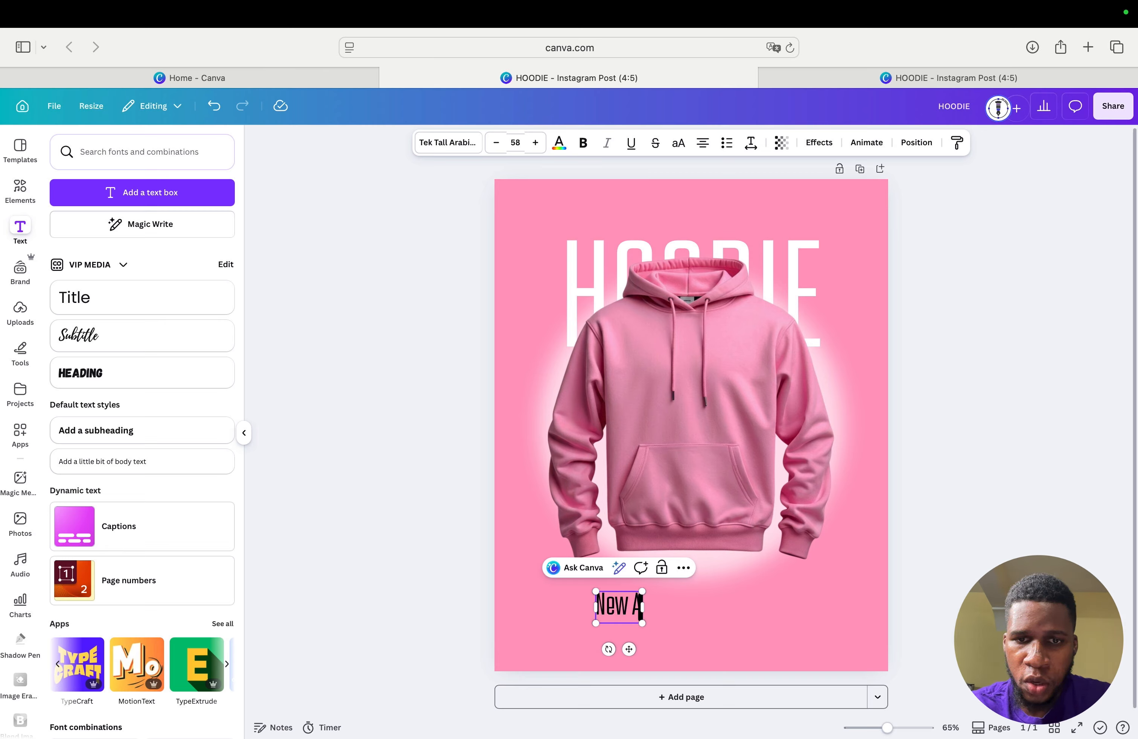
type("rrivals")
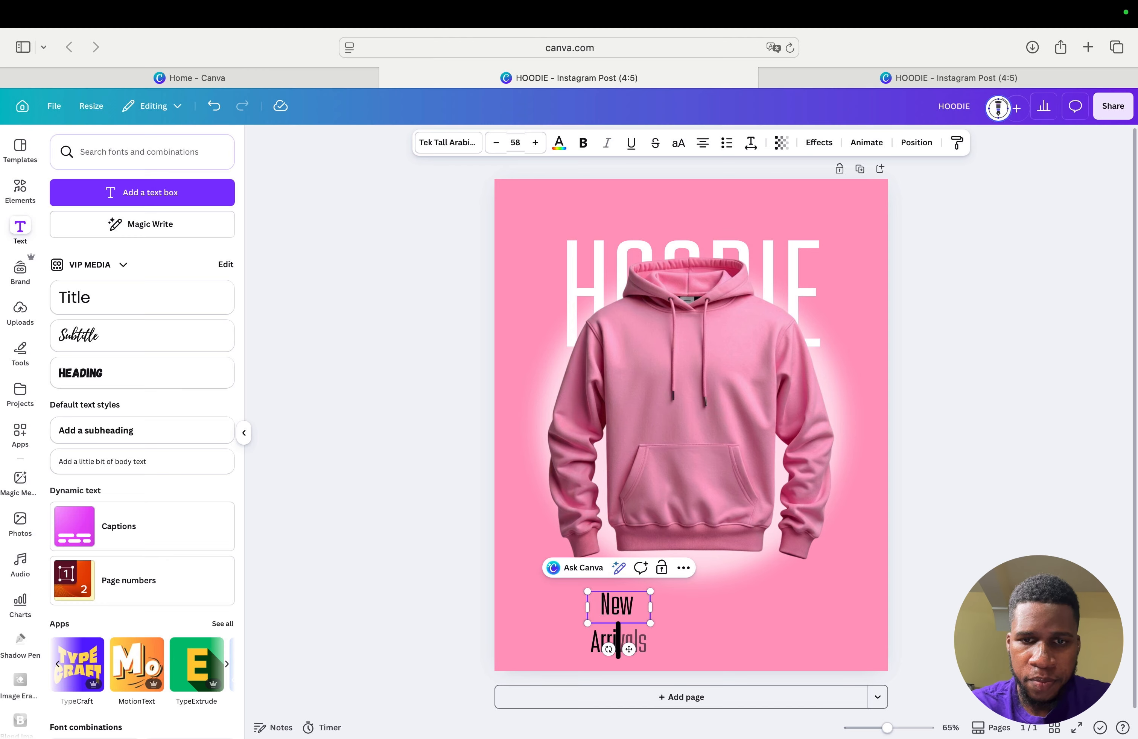
Step: Enlarge the New Arrivals text to size 108 on a single line and colour it white
left_click_drag(654, 607, 576, 584)
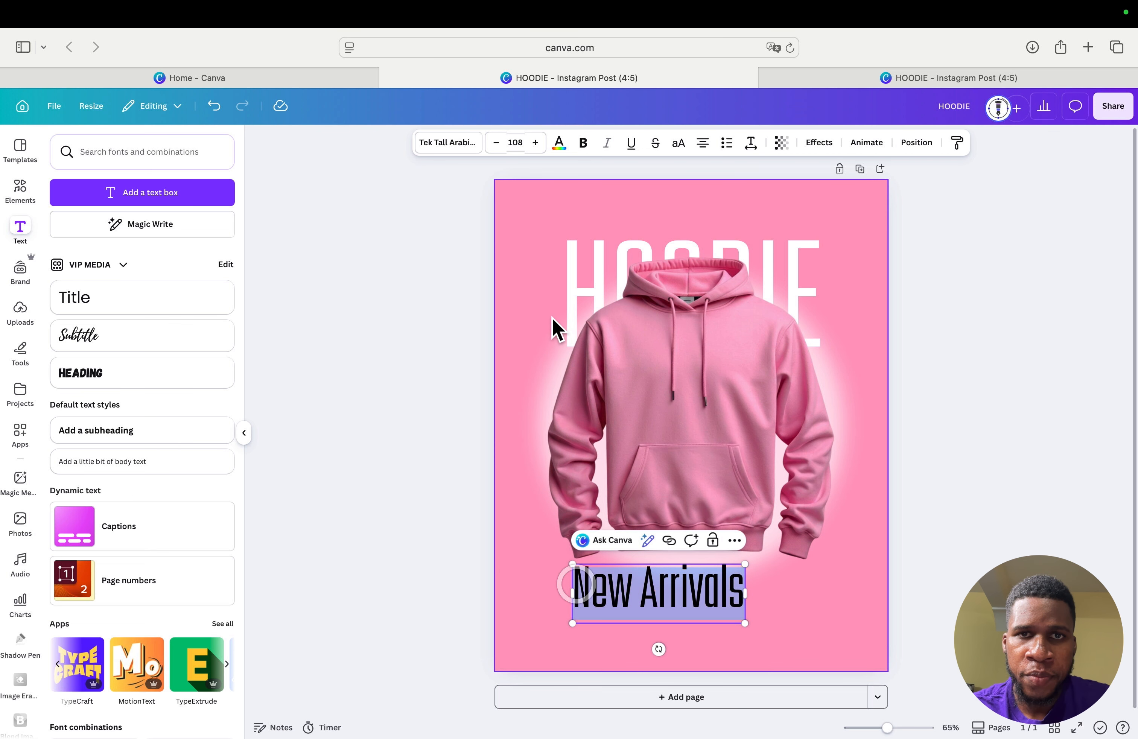
left_click(559, 143)
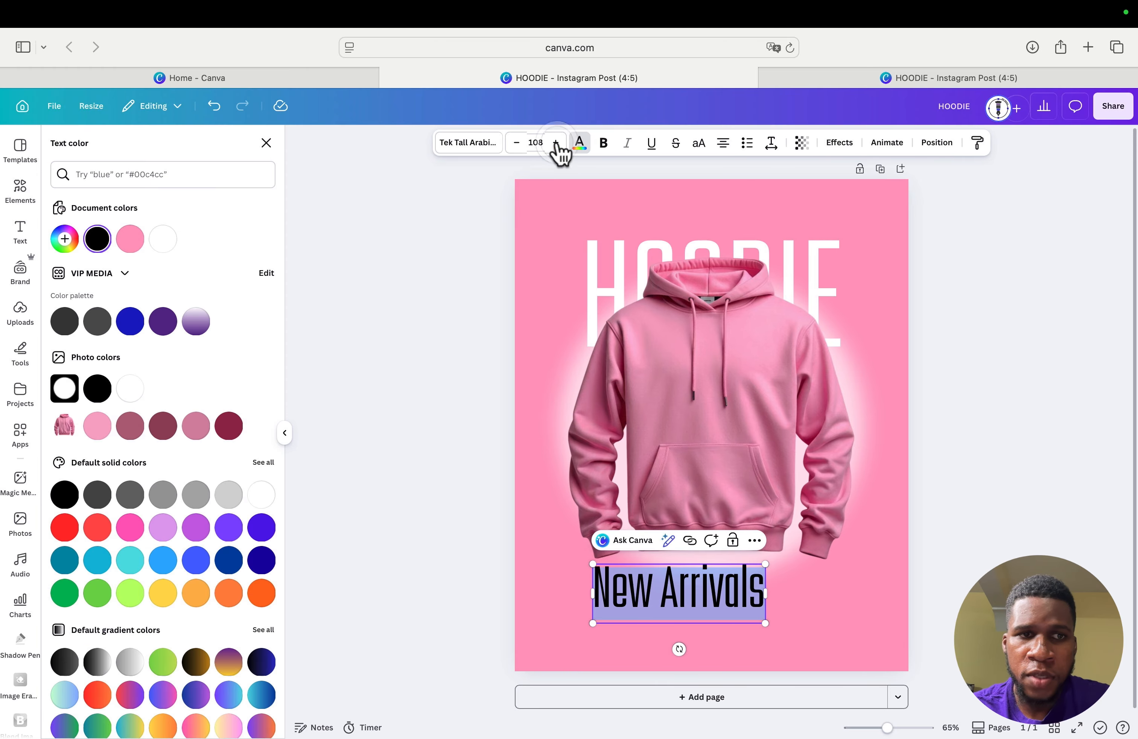
left_click(162, 239)
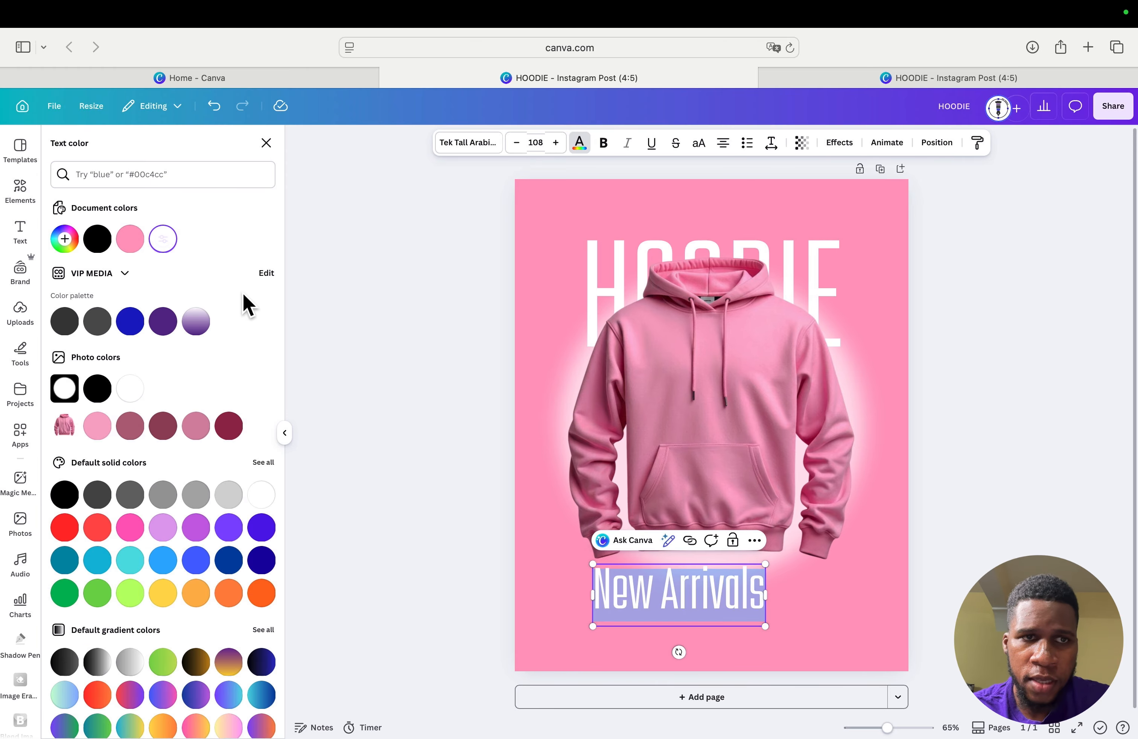
left_click(267, 144)
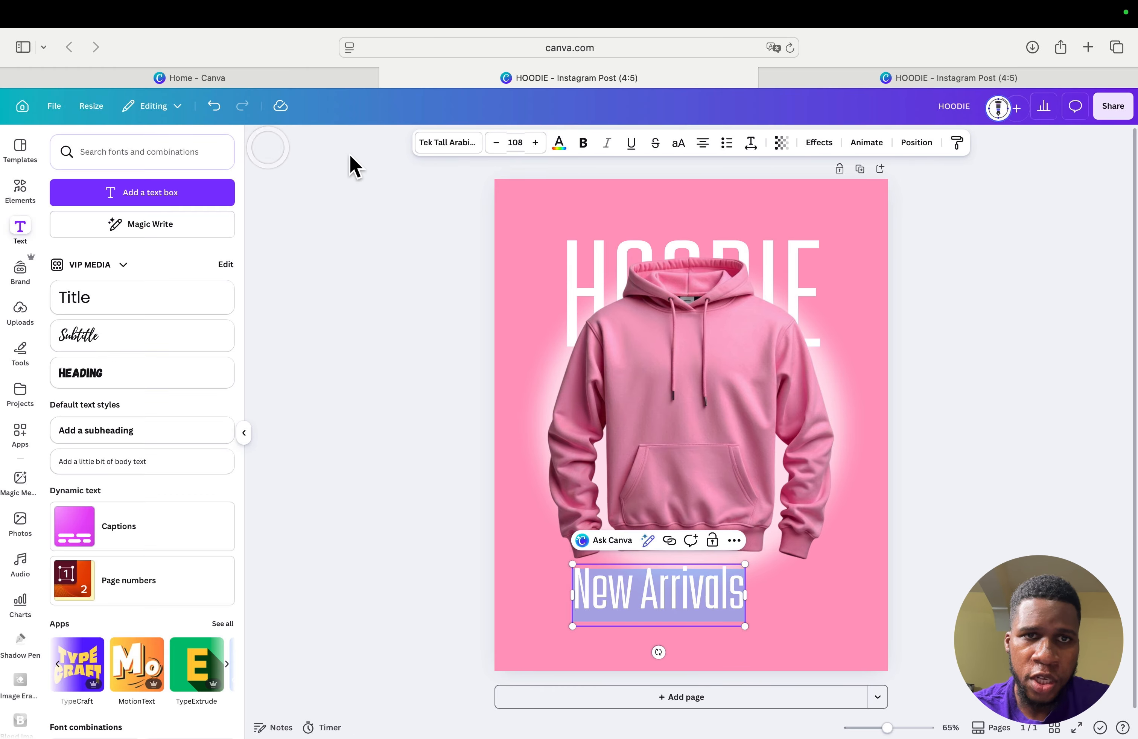
Step: Search the fonts for "droid" and apply Droid Serif to the New Arrivals text
left_click(440, 144)
left_click(237, 204)
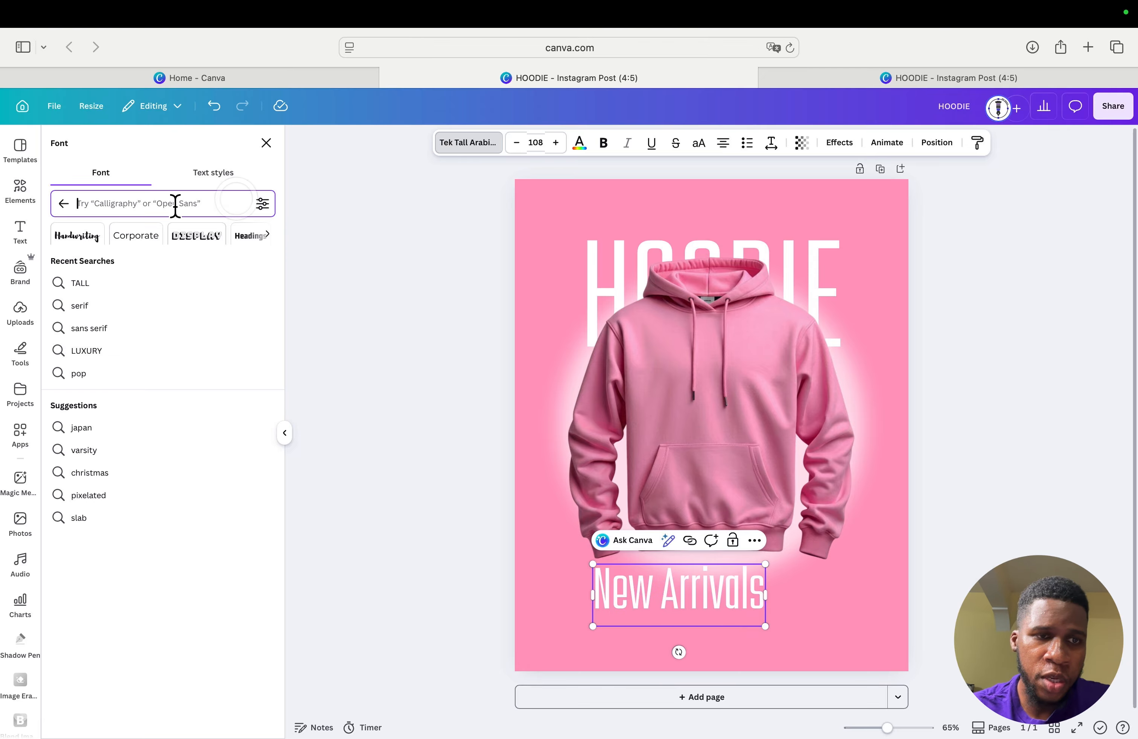
type("droid")
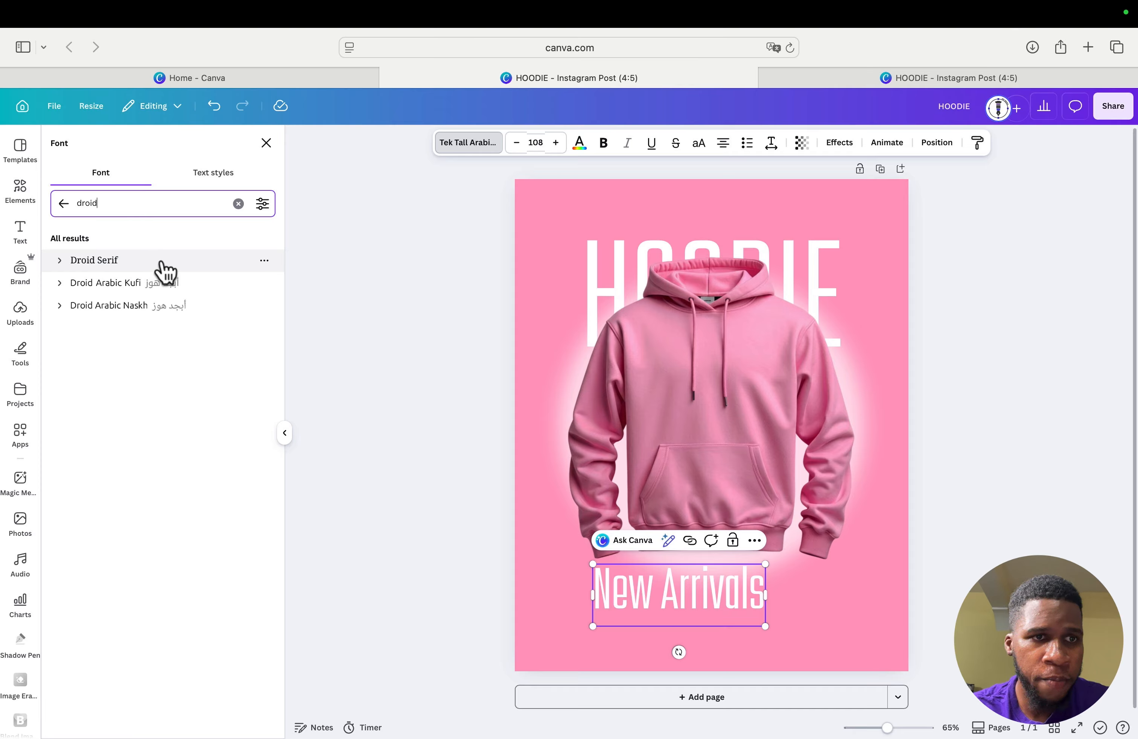
left_click(152, 264)
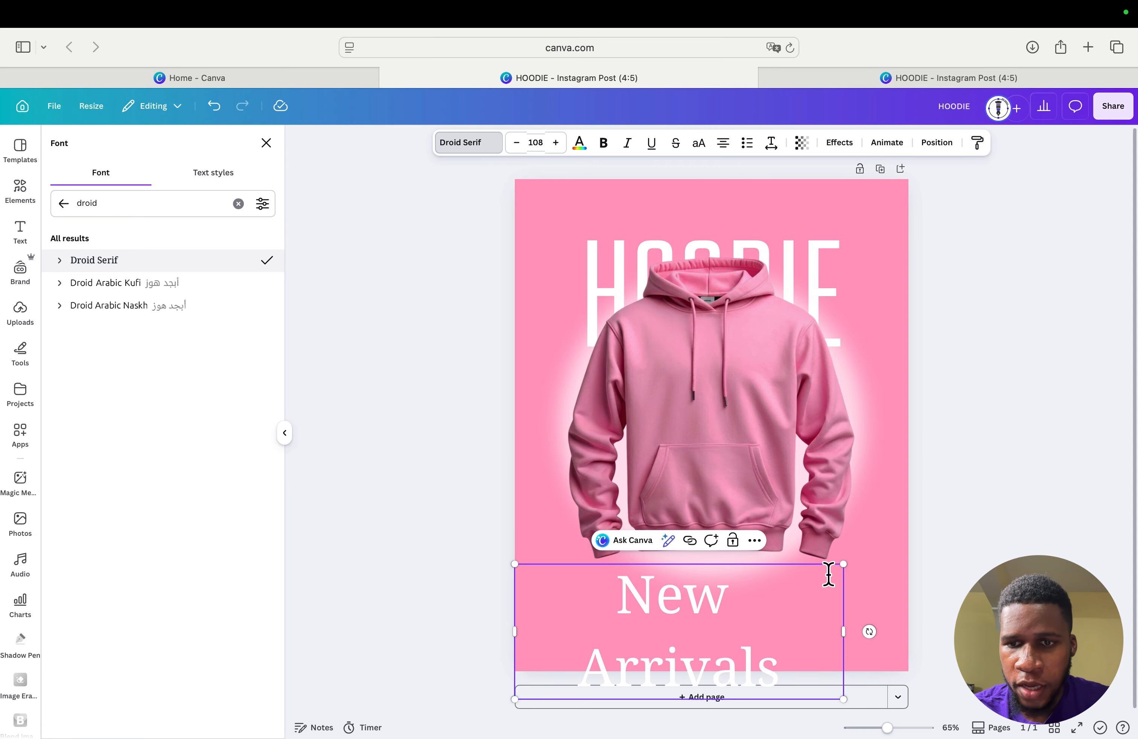
Step: Scale the New Arrivals text down to size 64.3 on one line and centre it near the bottom edge of the design
left_click_drag(844, 638, 754, 579)
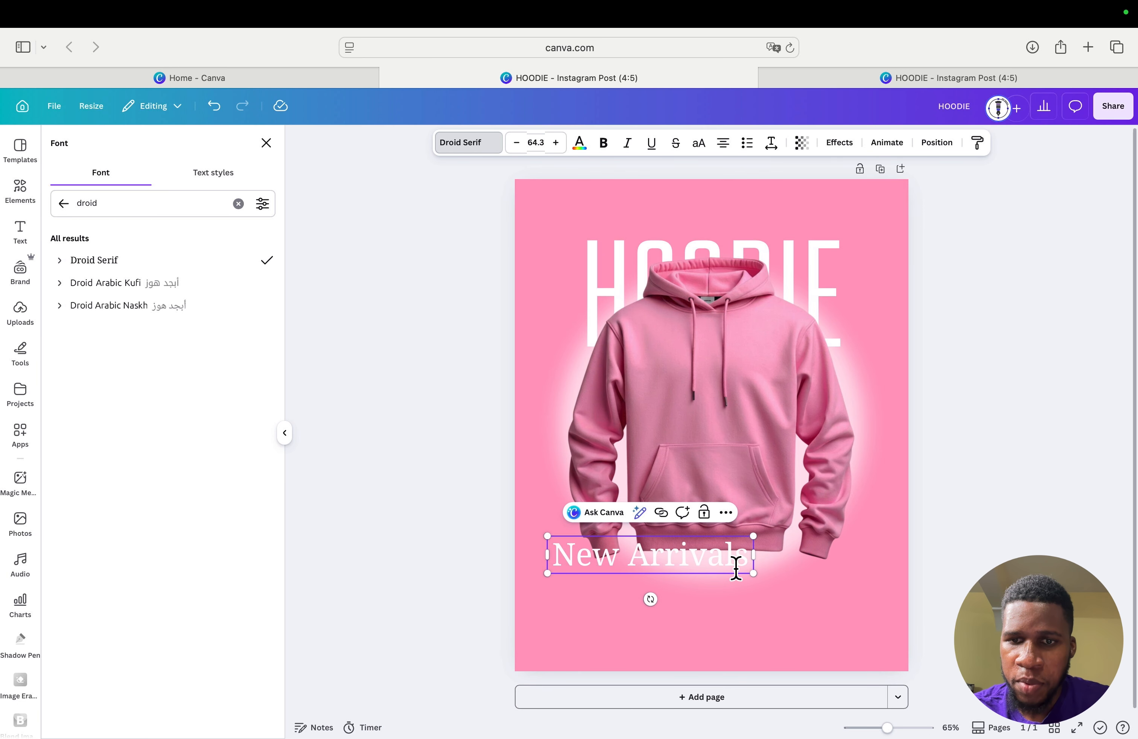
left_click(735, 605)
left_click(681, 562)
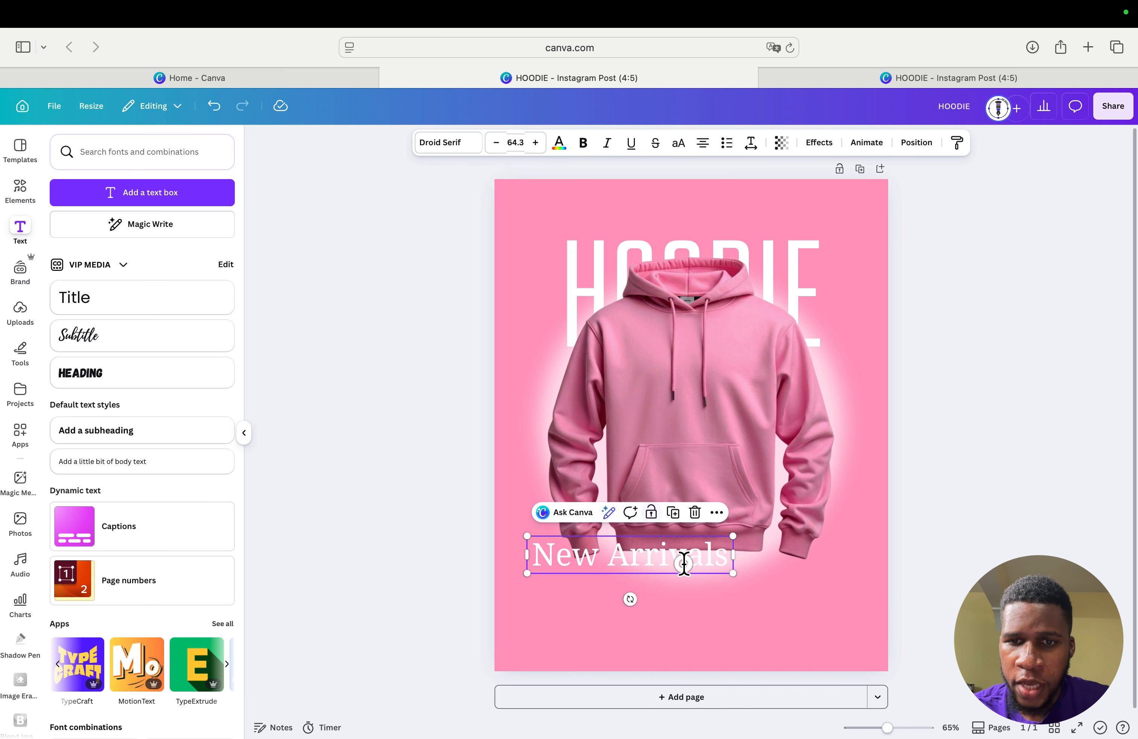
left_click_drag(681, 561, 743, 641)
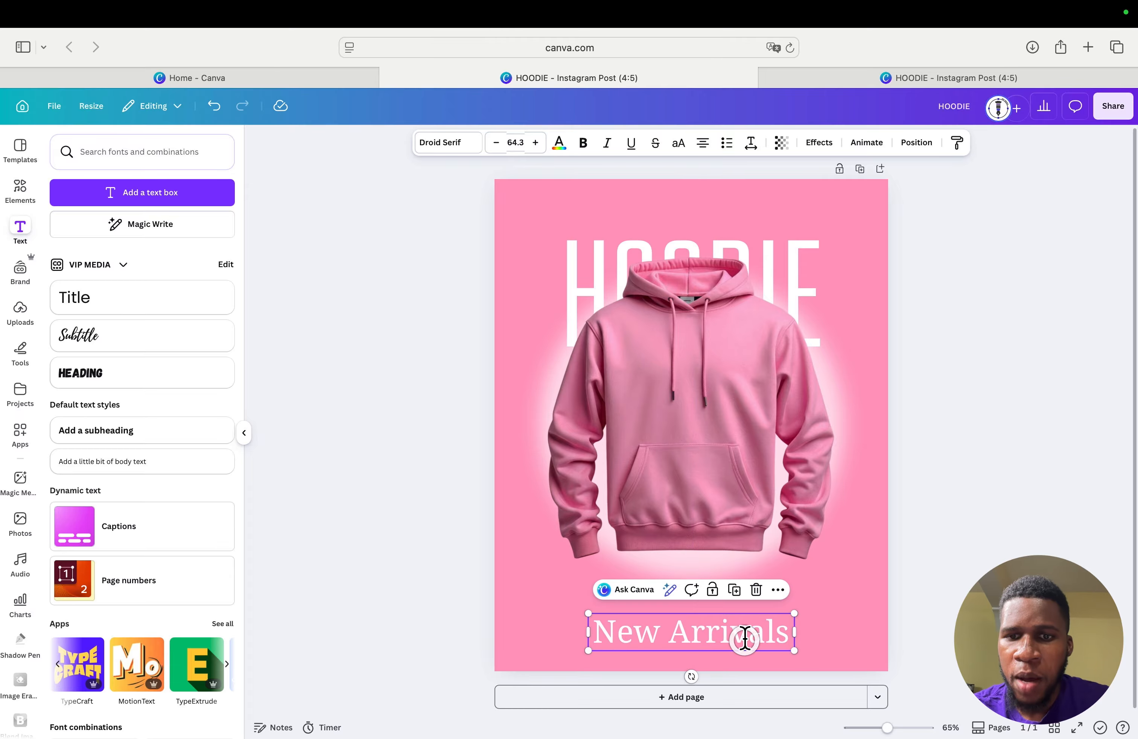
left_click(886, 566)
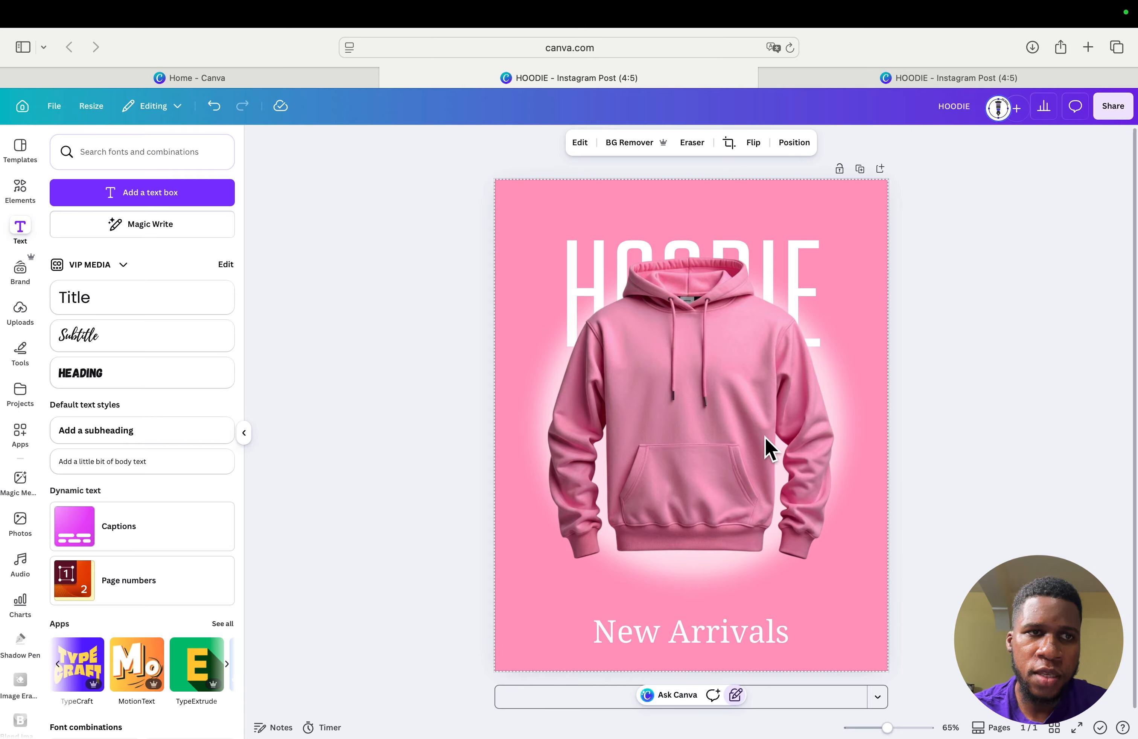
Step: Search the elements for "circle shadow" and add the thin, flat elliptical shadow graphic to the design
left_click(22, 188)
left_click(112, 151)
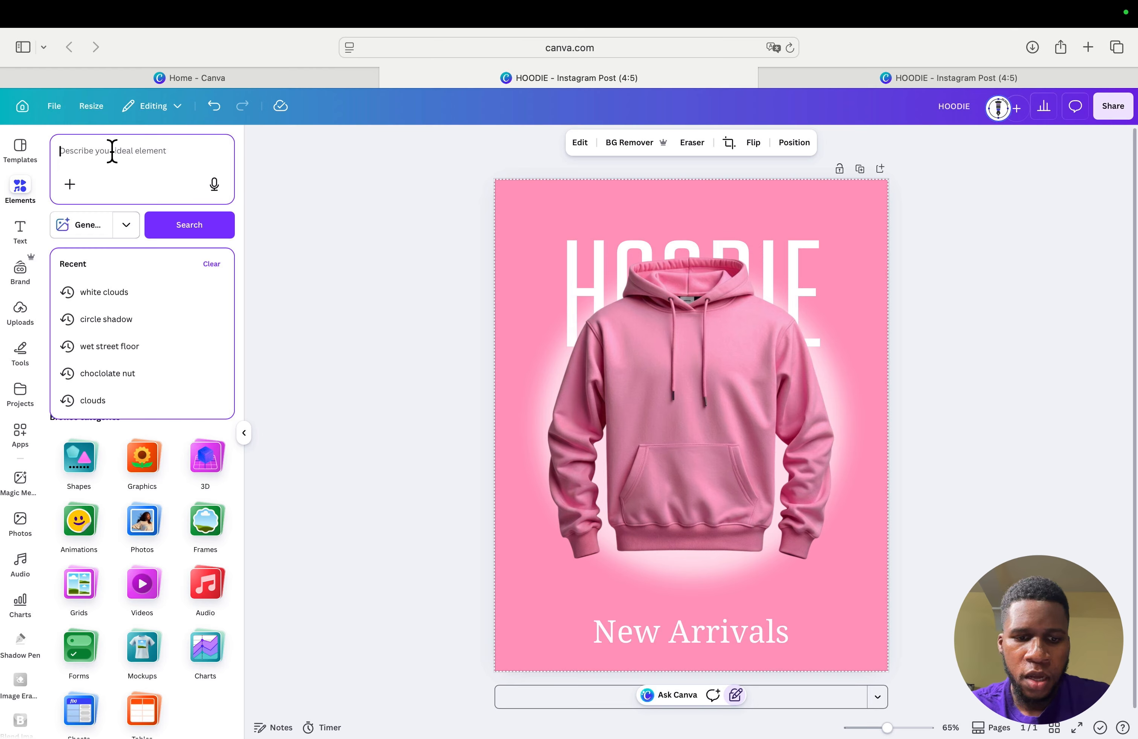
type("circle shadow")
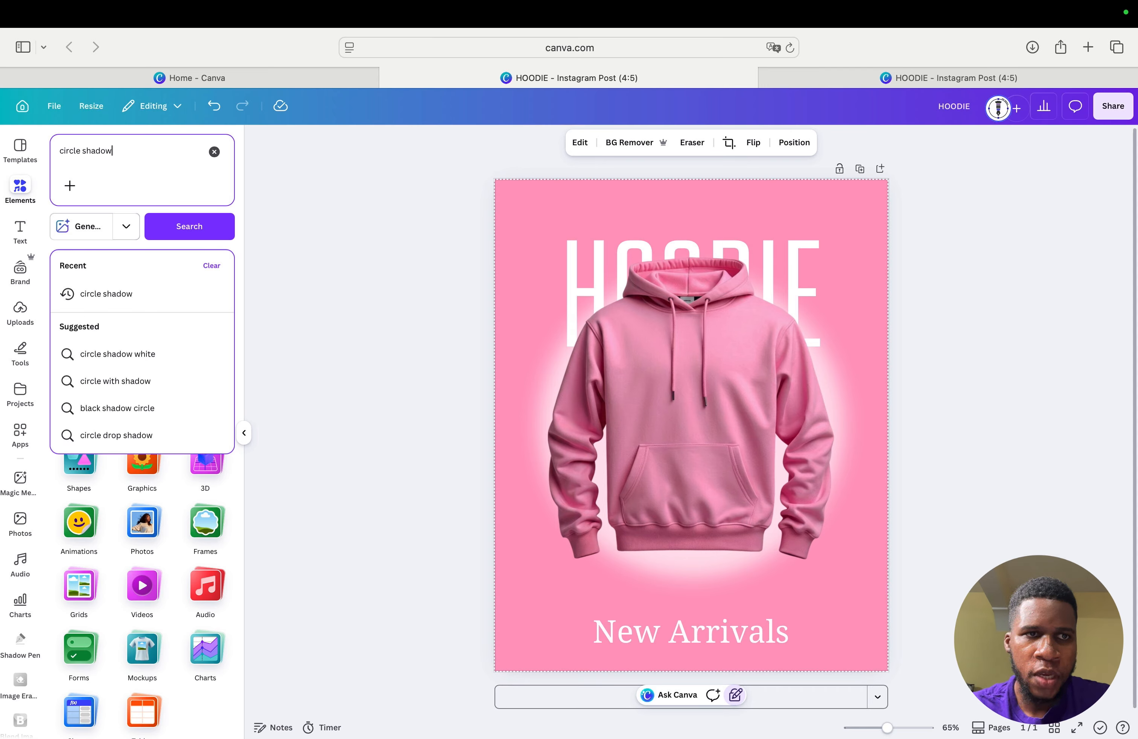
key("Return")
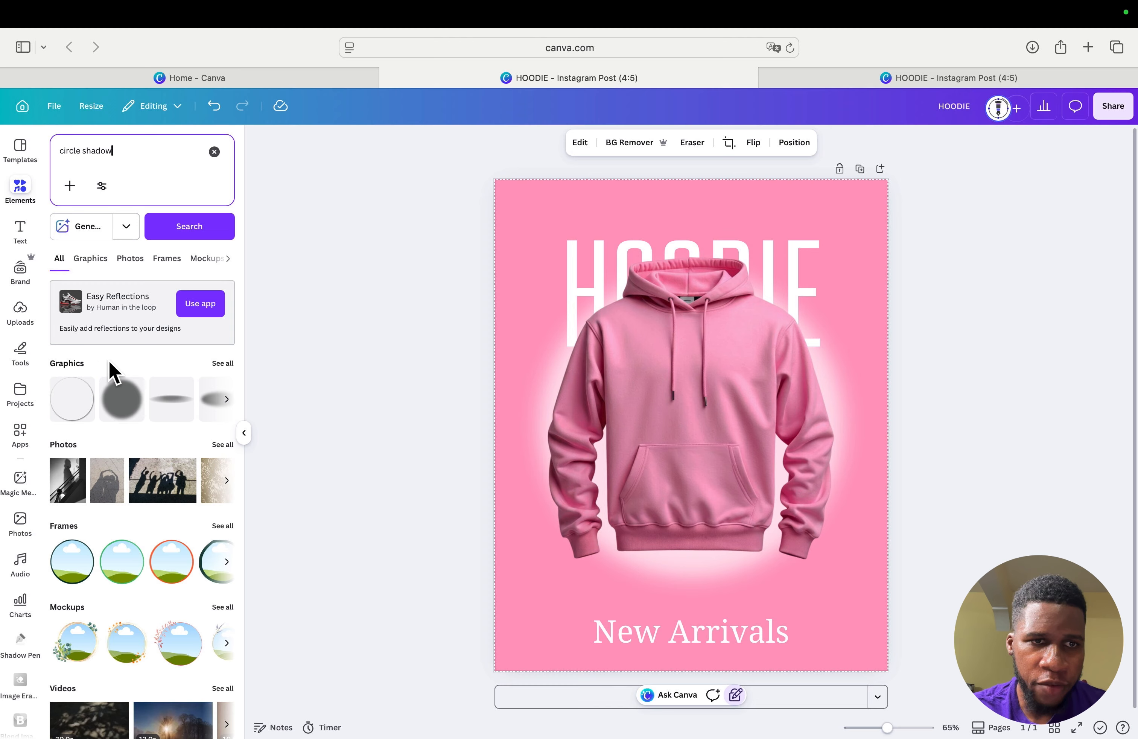
left_click(219, 364)
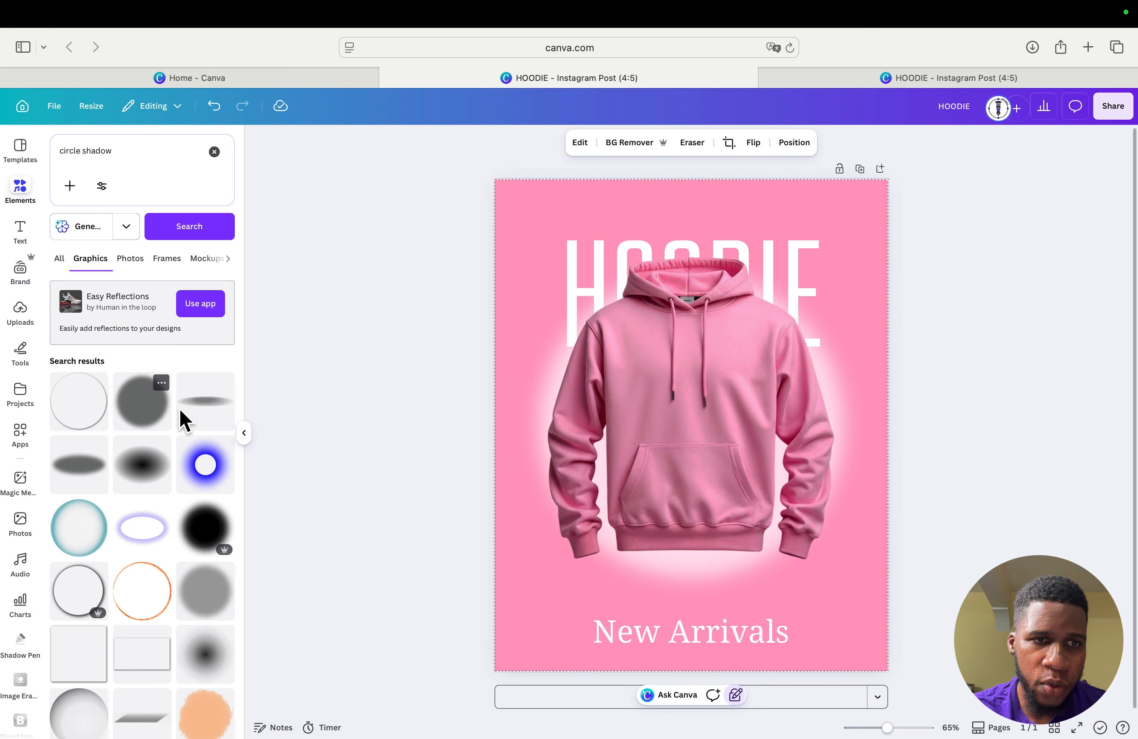
left_click(211, 403)
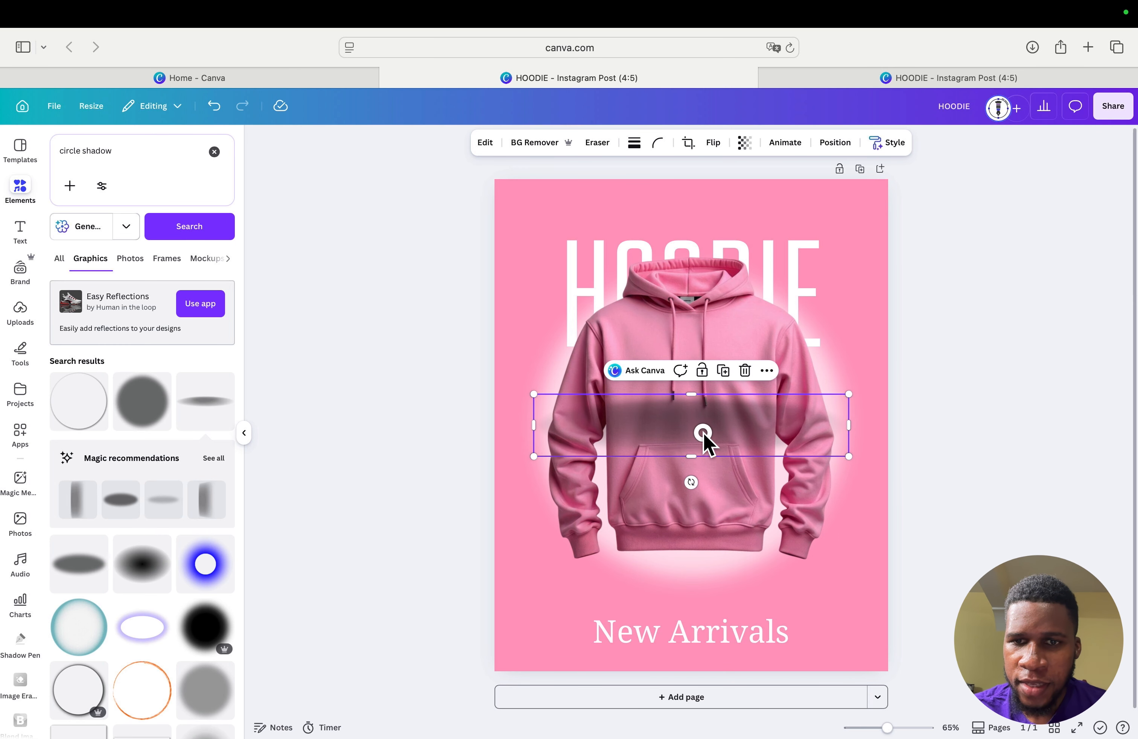
Step: Shrink the elliptical shadow to about the hoodie hem's width and centre it between the hem and the New Arrivals text
left_click_drag(703, 432, 709, 609)
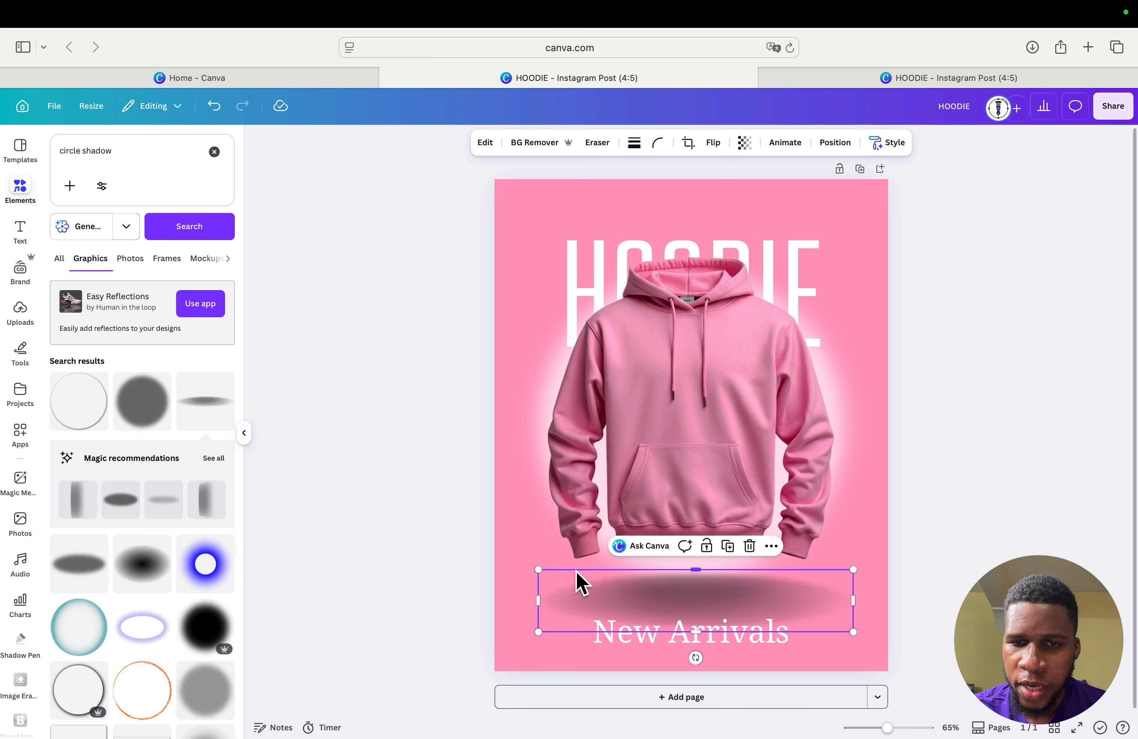
left_click(525, 530)
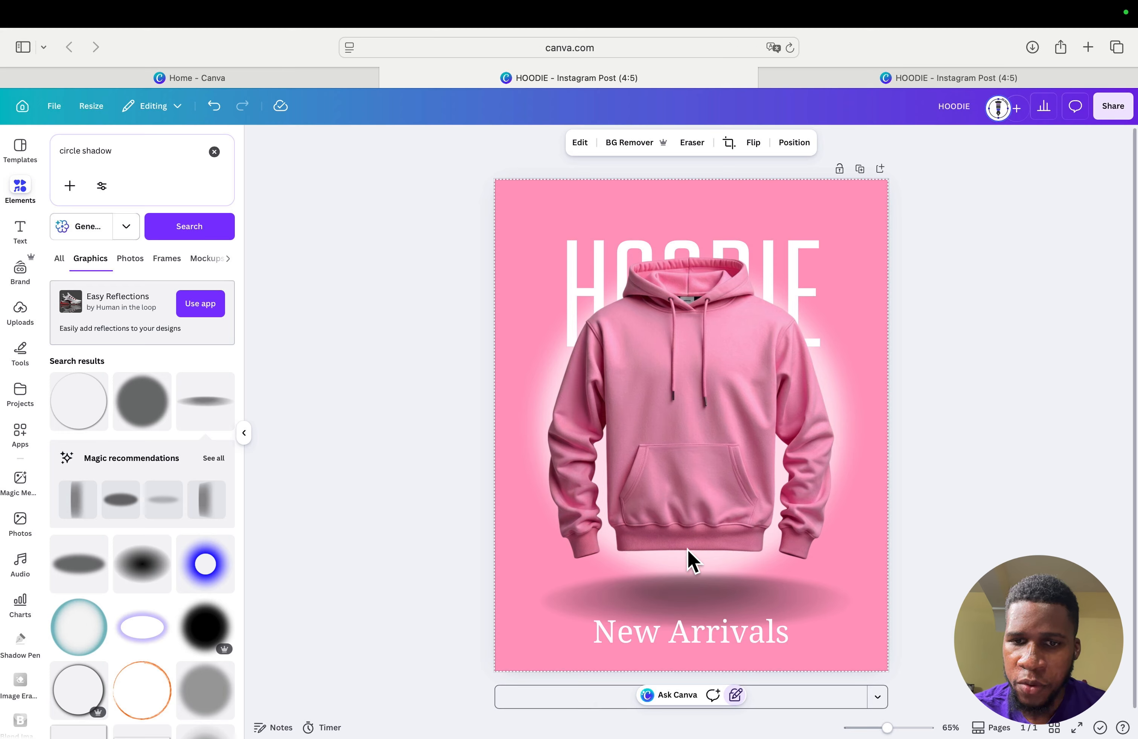
left_click(756, 606)
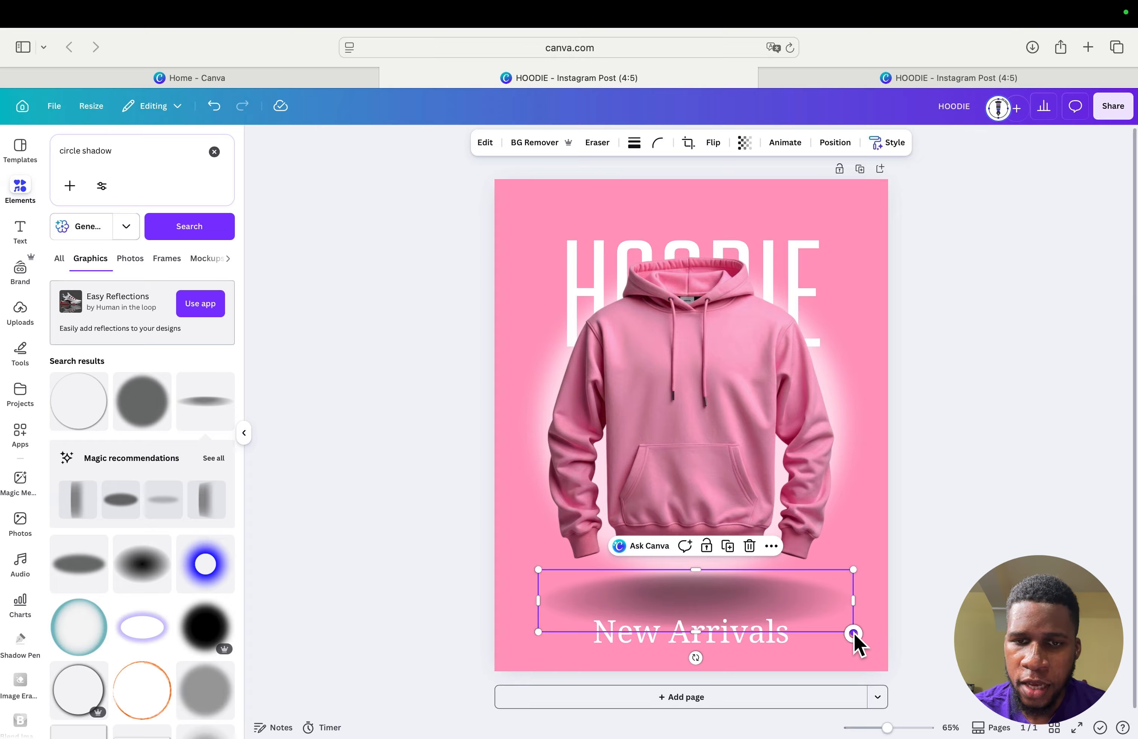
left_click_drag(854, 632, 733, 549)
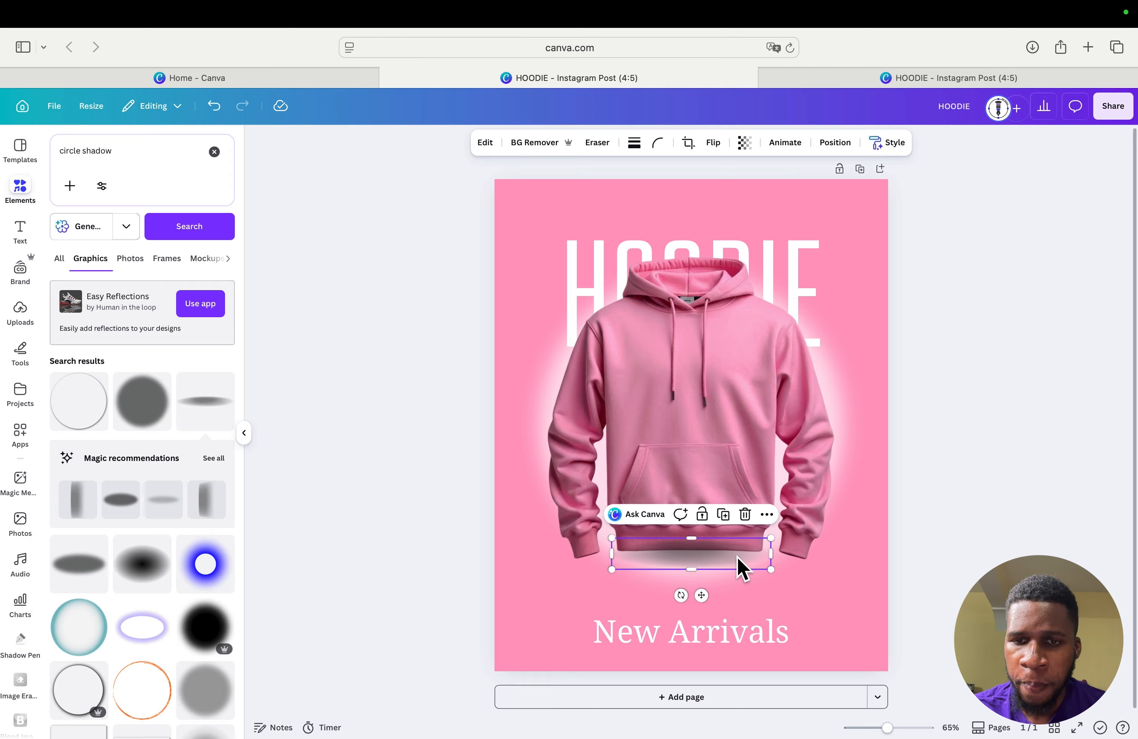
left_click_drag(724, 554, 724, 594)
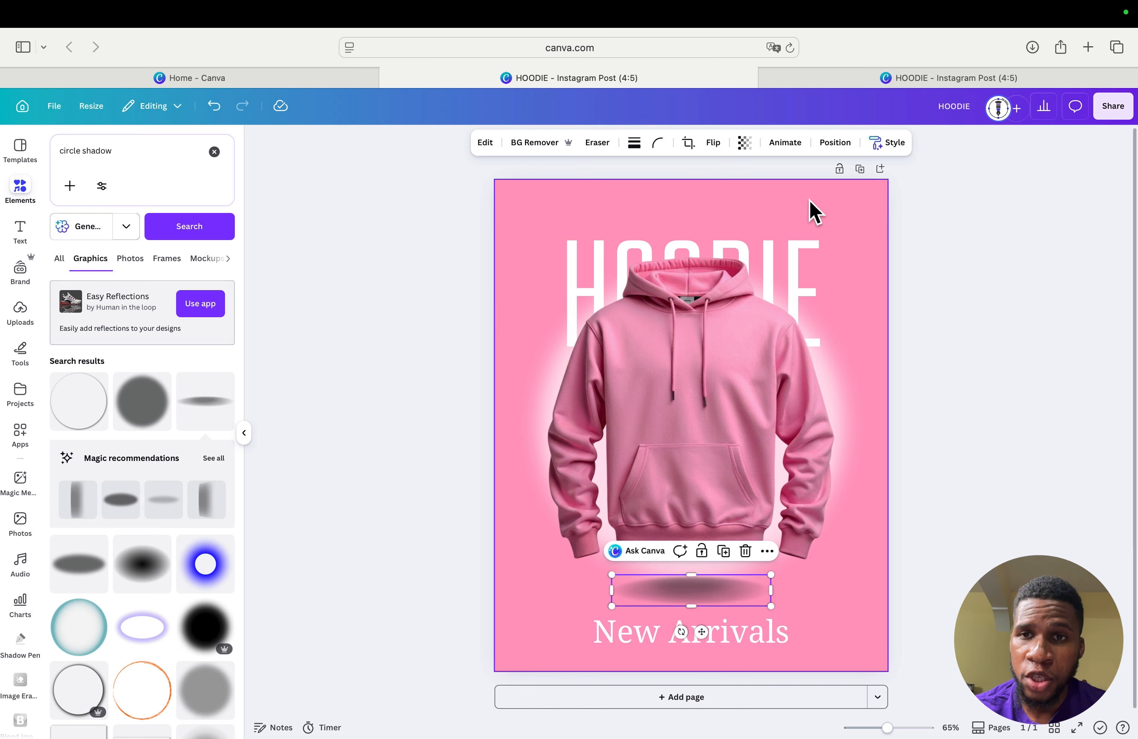
Step: Set the elliptical shadow's transparency to 65 and deselect it
left_click(745, 142)
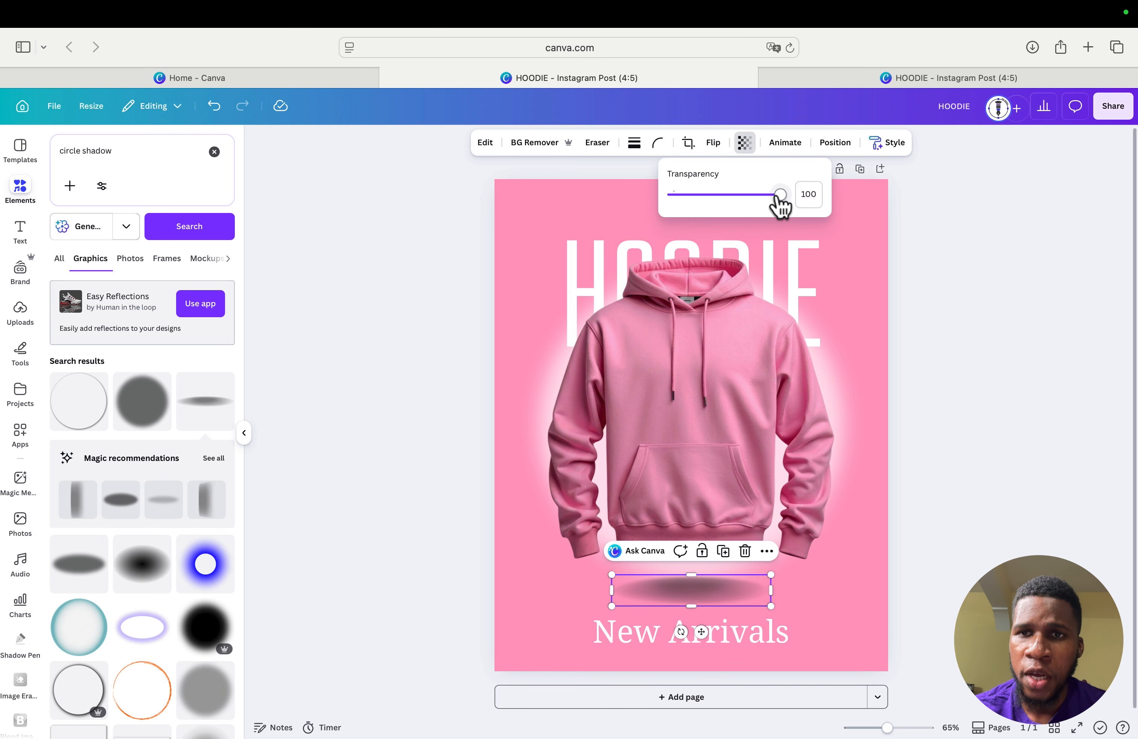
left_click_drag(778, 197, 742, 202)
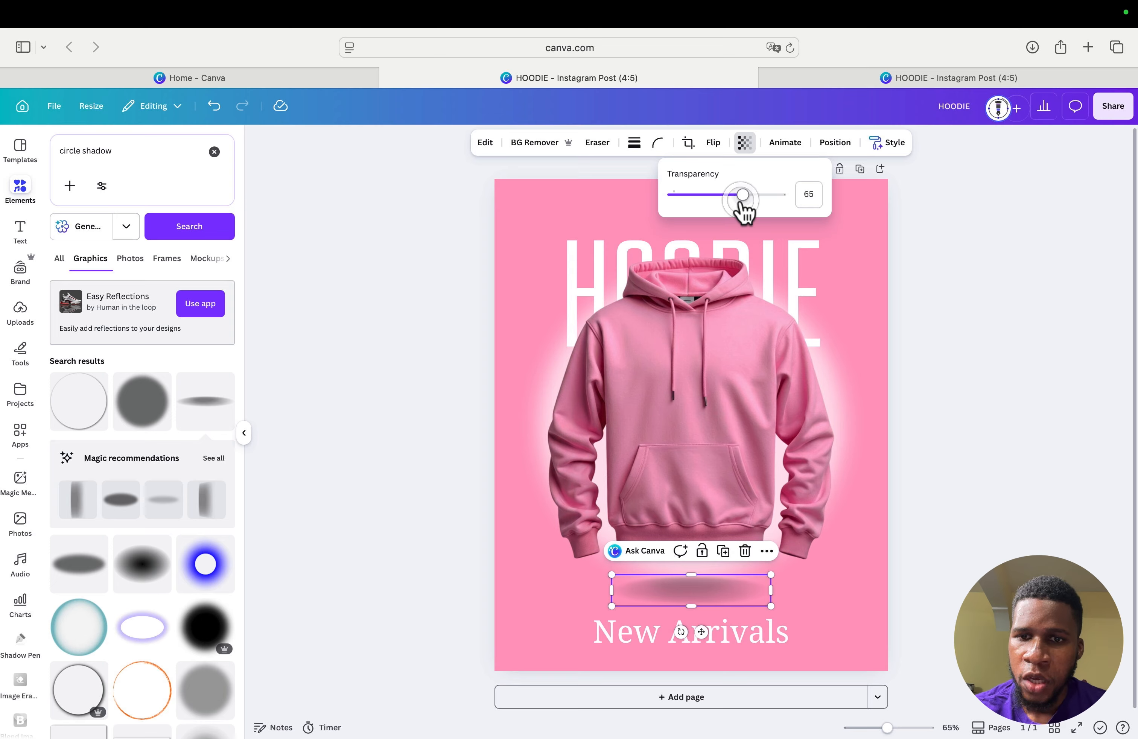
left_click(907, 490)
left_click(907, 482)
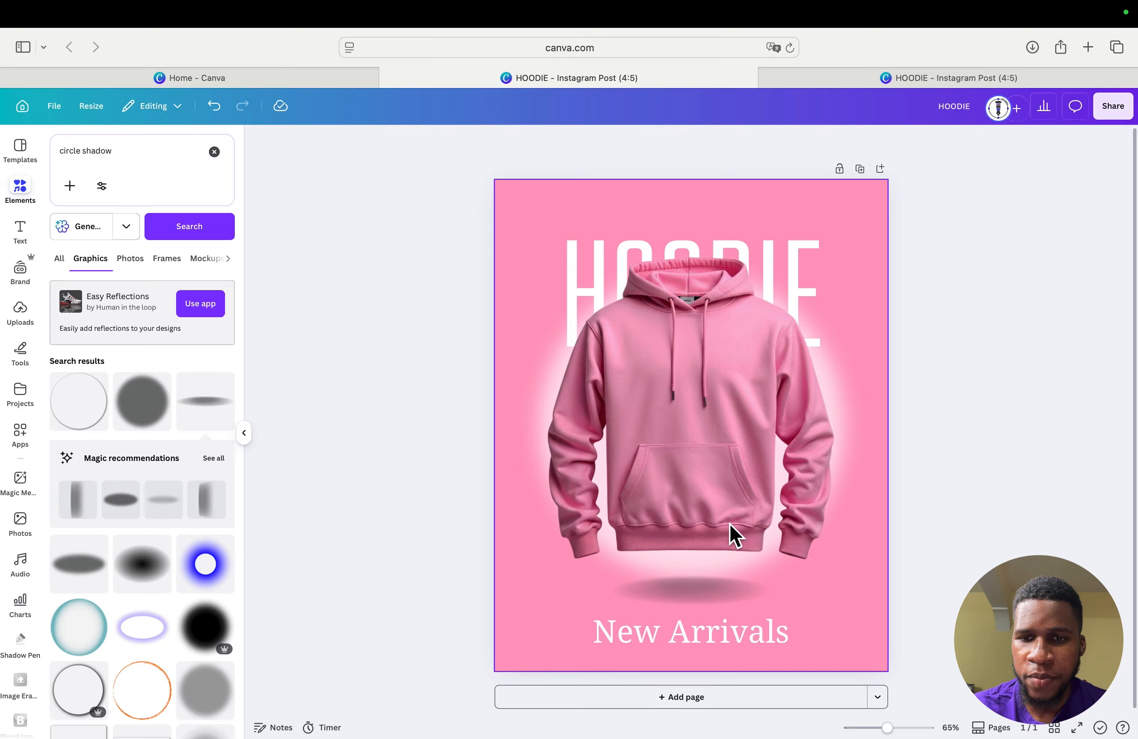
Step: Duplicate the elliptical shadow and shrink the copy to less than half its width, placing it below the hoodie's left sleeve cuff
left_click(698, 598)
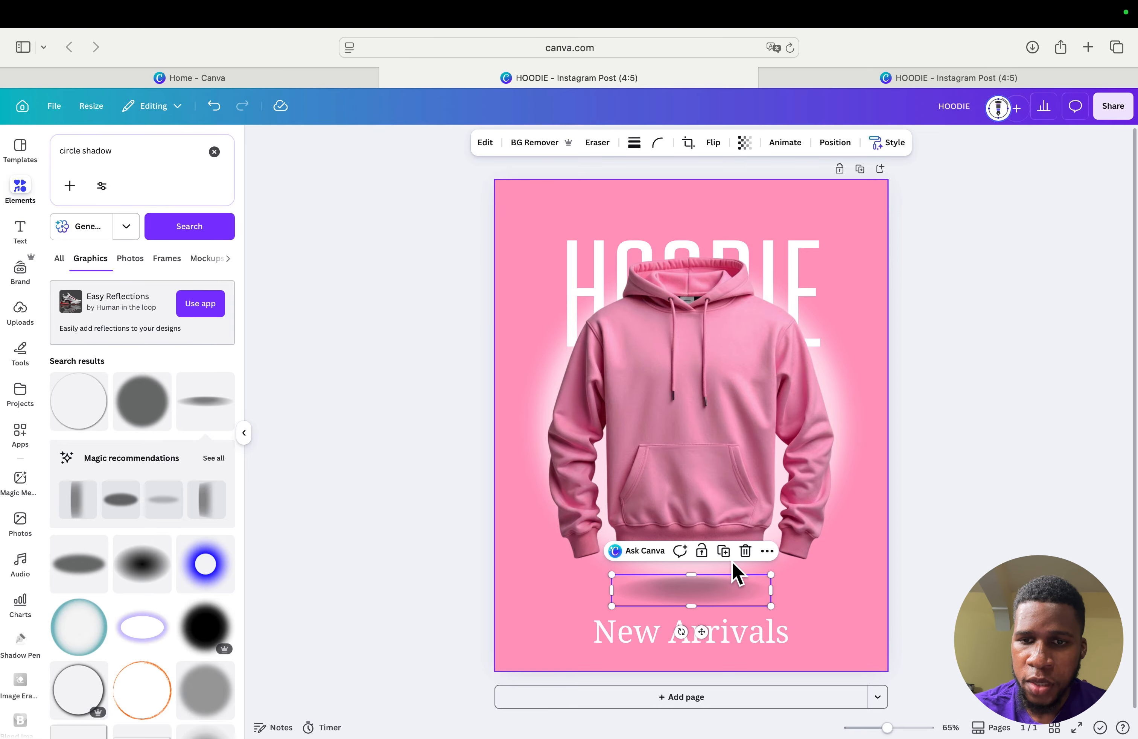
left_click(724, 552)
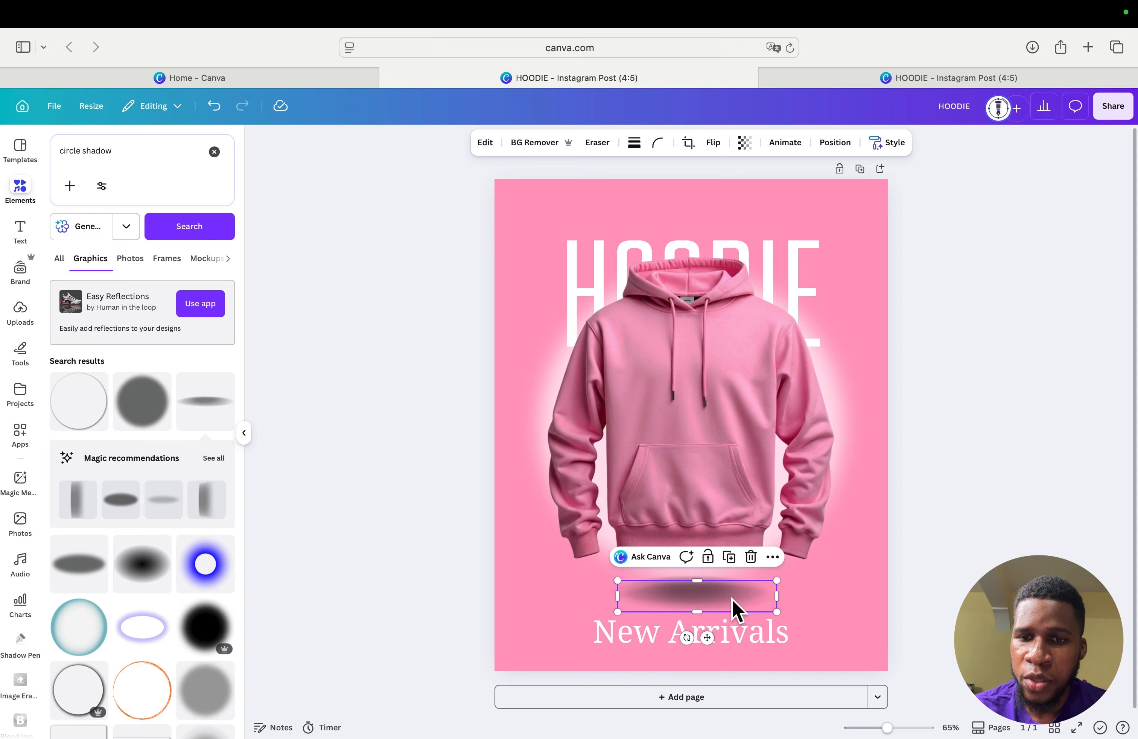
left_click_drag(732, 599, 596, 590)
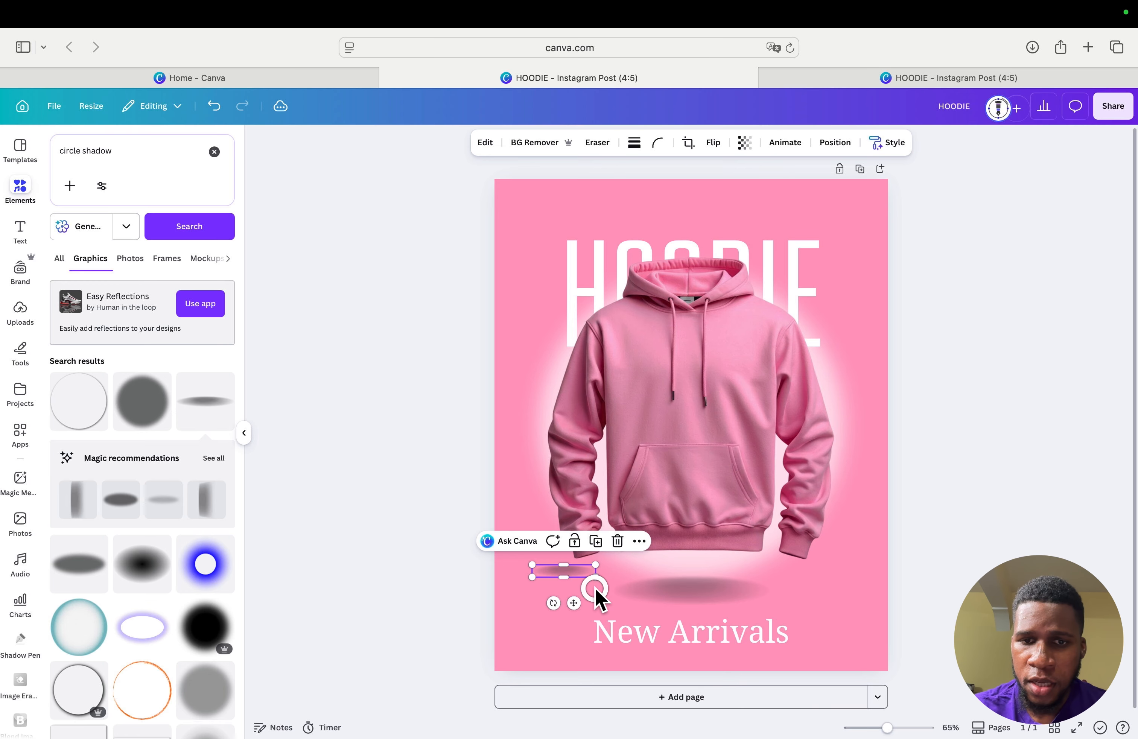
Step: Tilt the small shadow slightly upward to the right and move it beside the main shadow's left end, under the left cuff
scroll(633, 548, "up", 5)
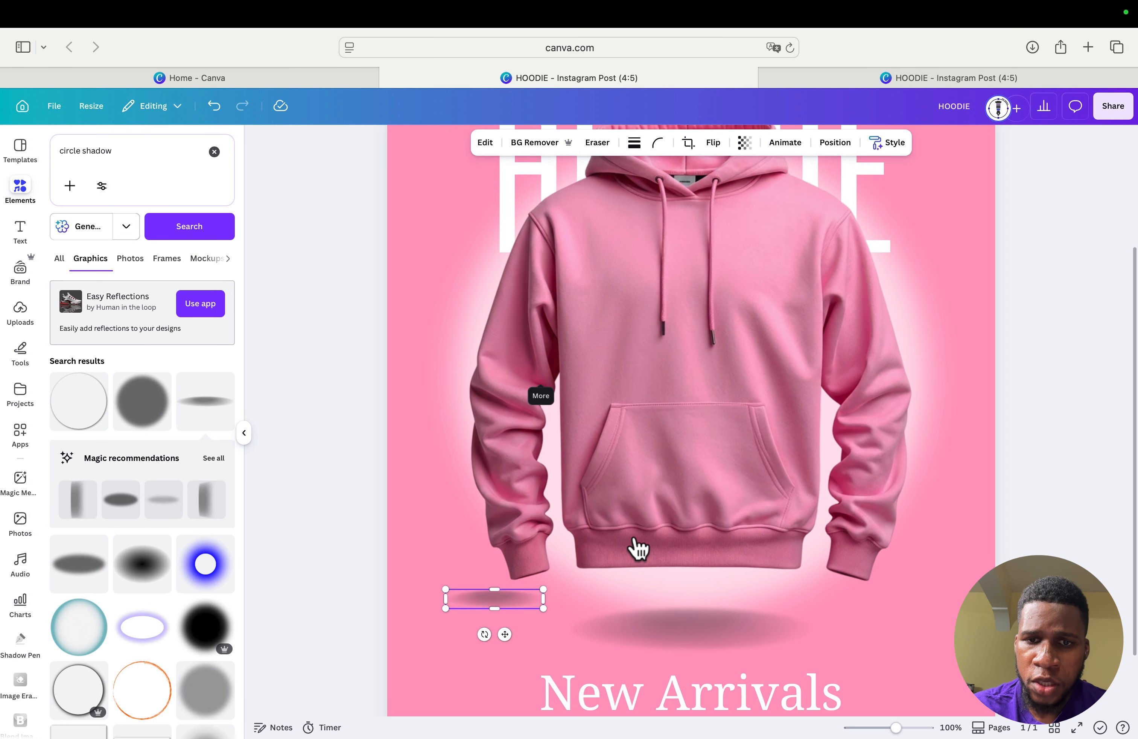
scroll(648, 552, "up", 5)
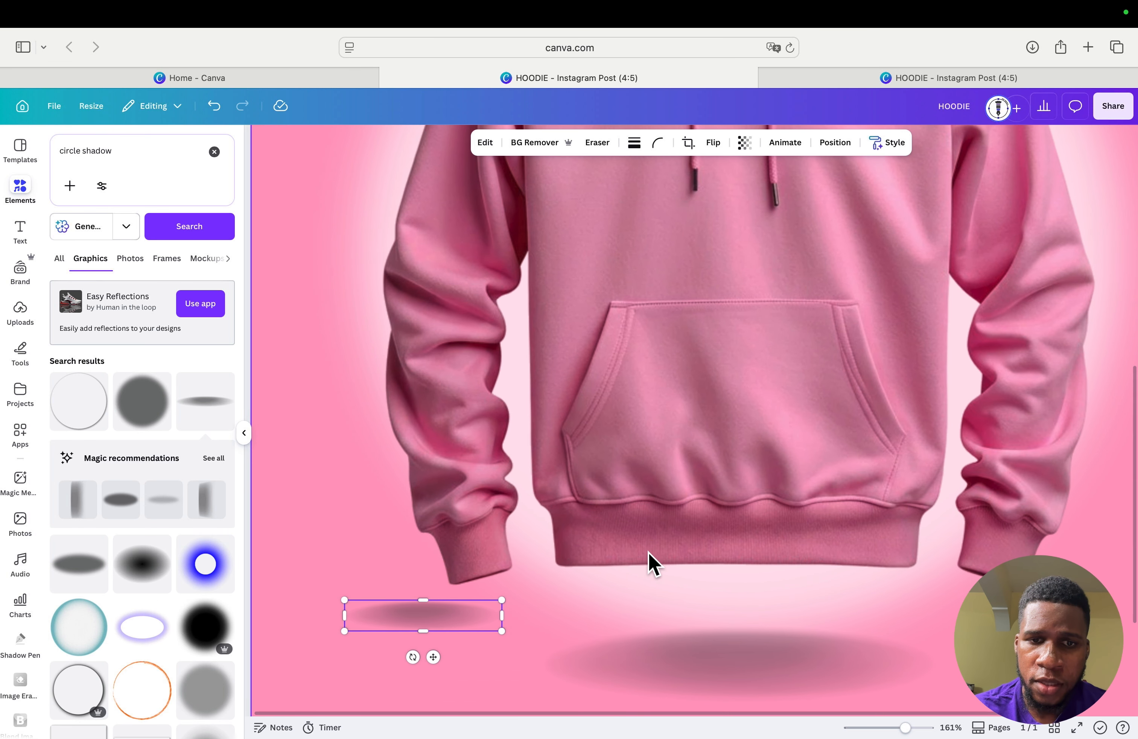
scroll(648, 552, "down", 1)
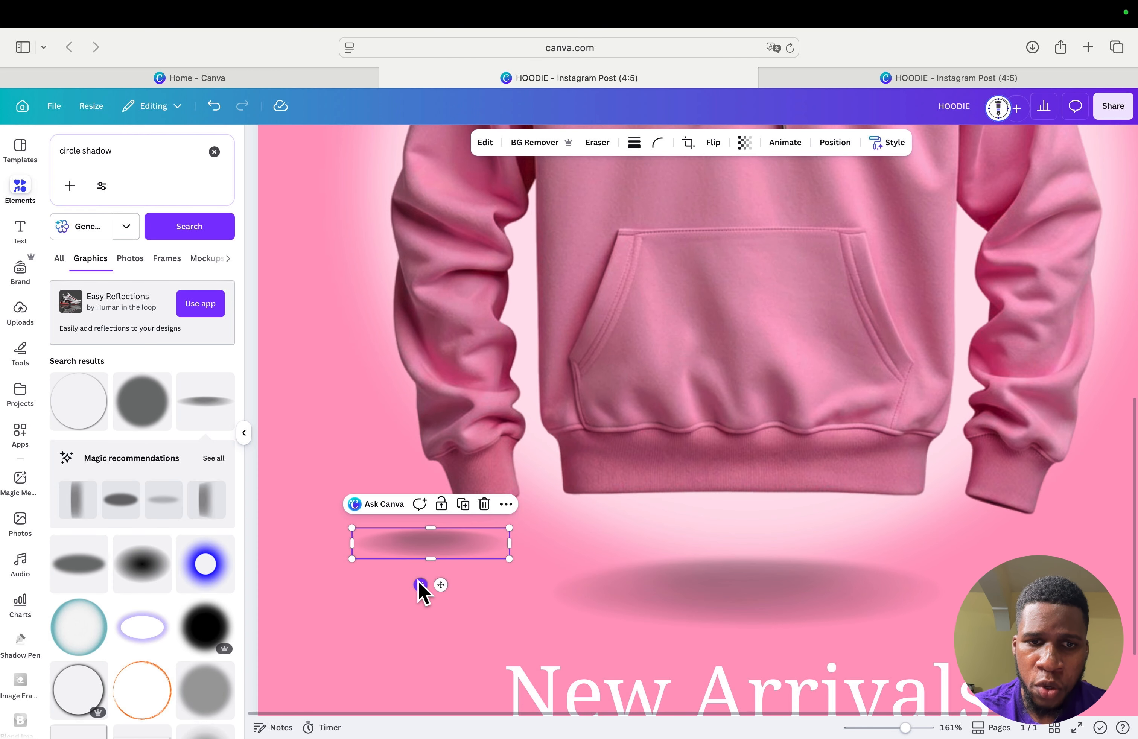
left_click_drag(418, 583, 422, 582)
left_click_drag(467, 539, 524, 598)
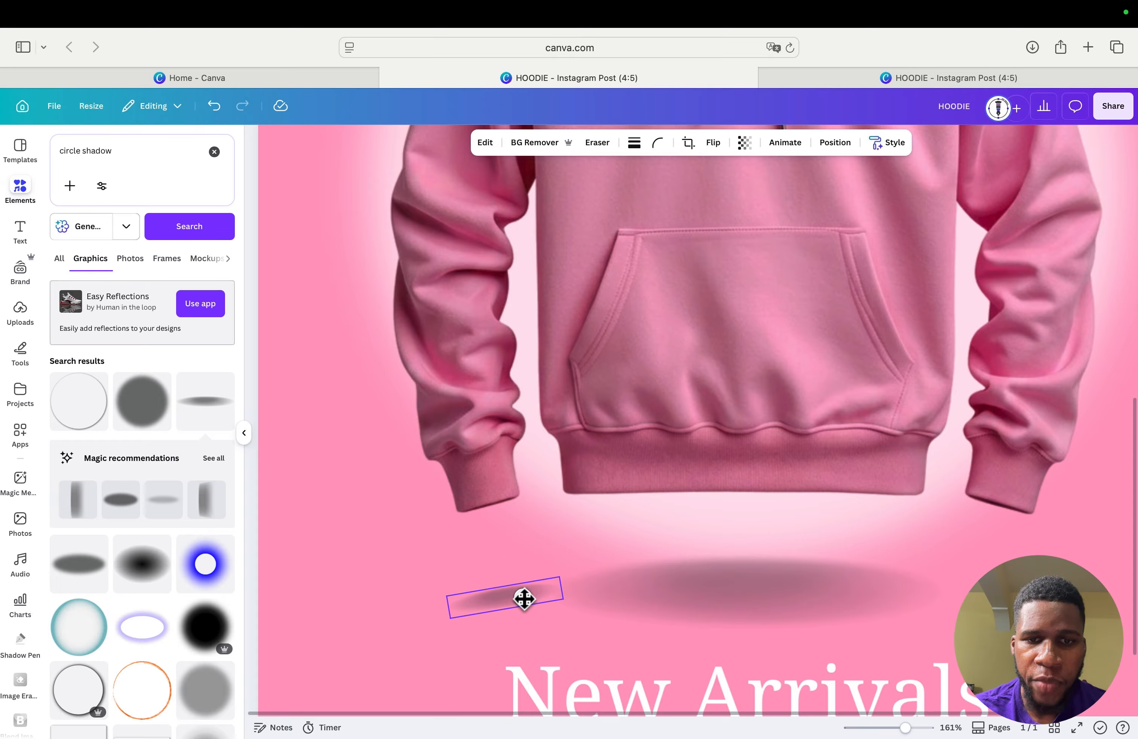
left_click_drag(524, 598, 523, 598)
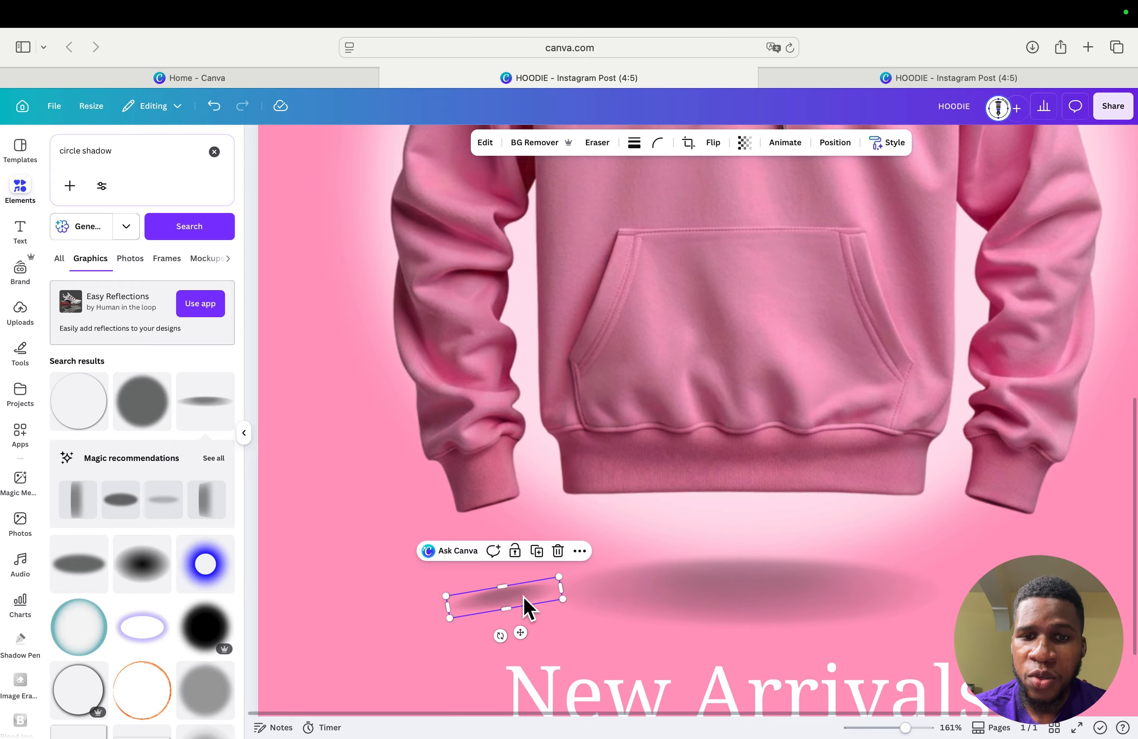
Step: Duplicate the small tilted shadow and move the copy under the hoodie's right sleeve cuff
left_click(536, 551)
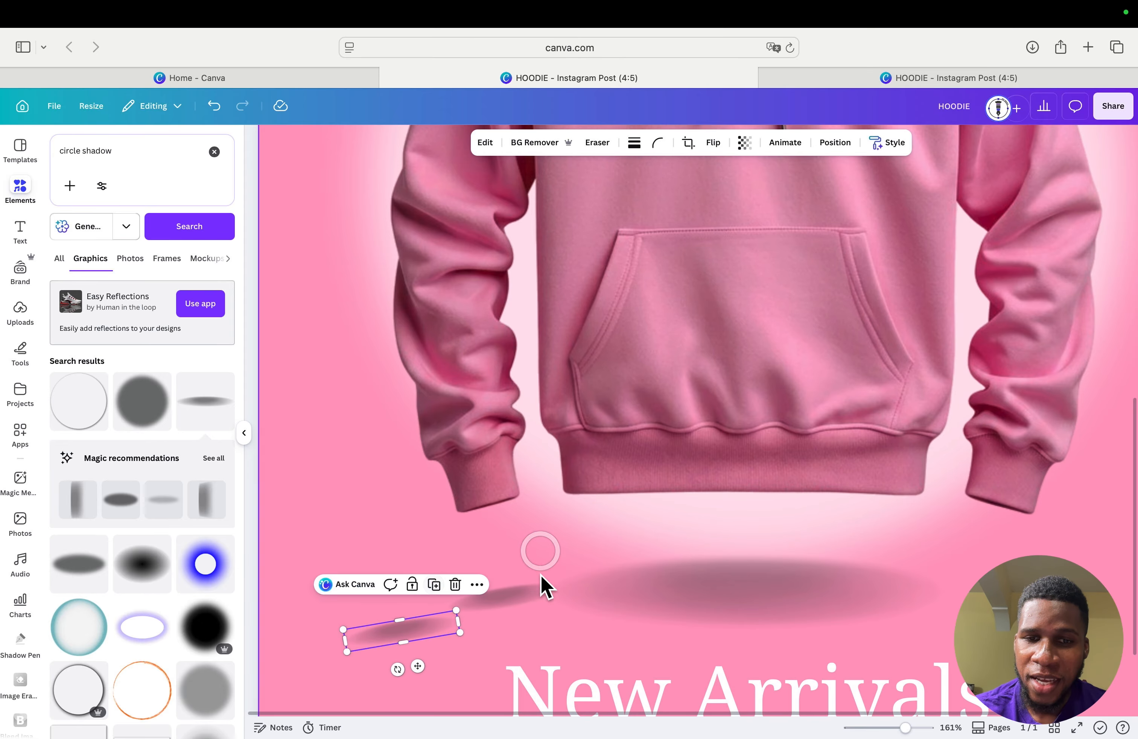
left_click_drag(457, 617, 993, 573)
scroll(990, 567, "right", 3)
scroll(989, 567, "down", 2)
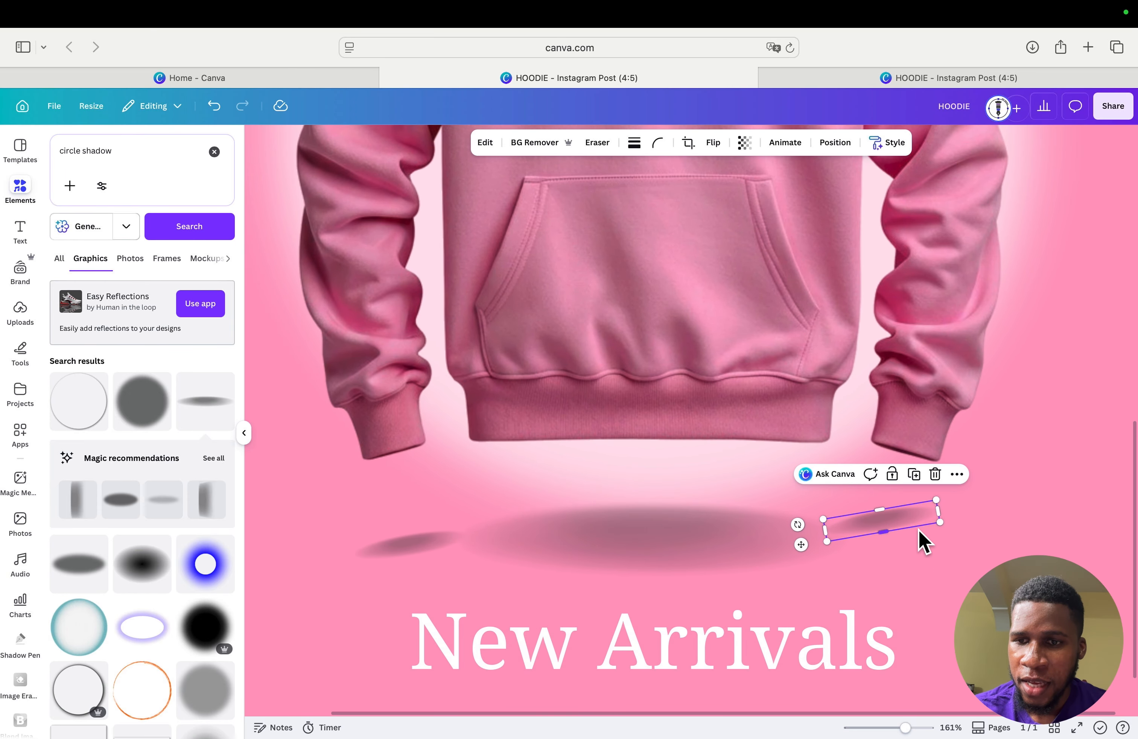
Step: Rotate the right cuff's shadow to mirror the left one's tilt, align it with the main shadow's right end and deselect it
left_click(930, 551)
left_click(905, 519)
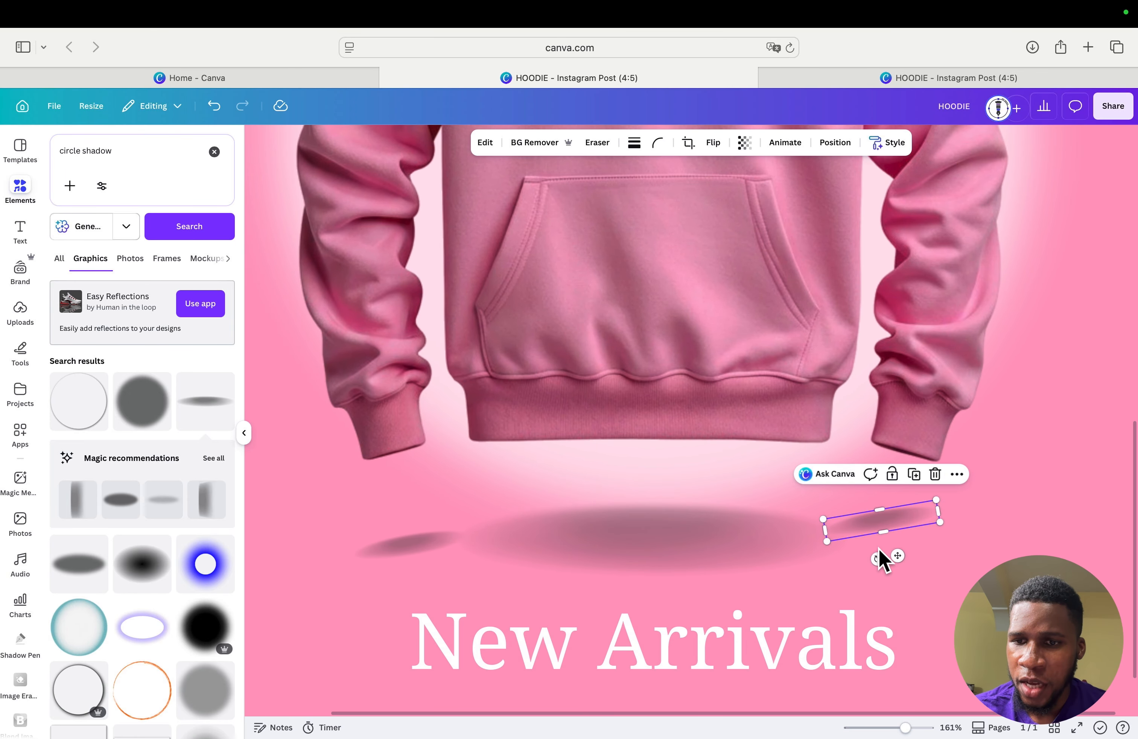
mouse_move(876, 561)
left_mouse_down()
mouse_move(867, 542)
mouse_move(878, 551)
left_mouse_up()
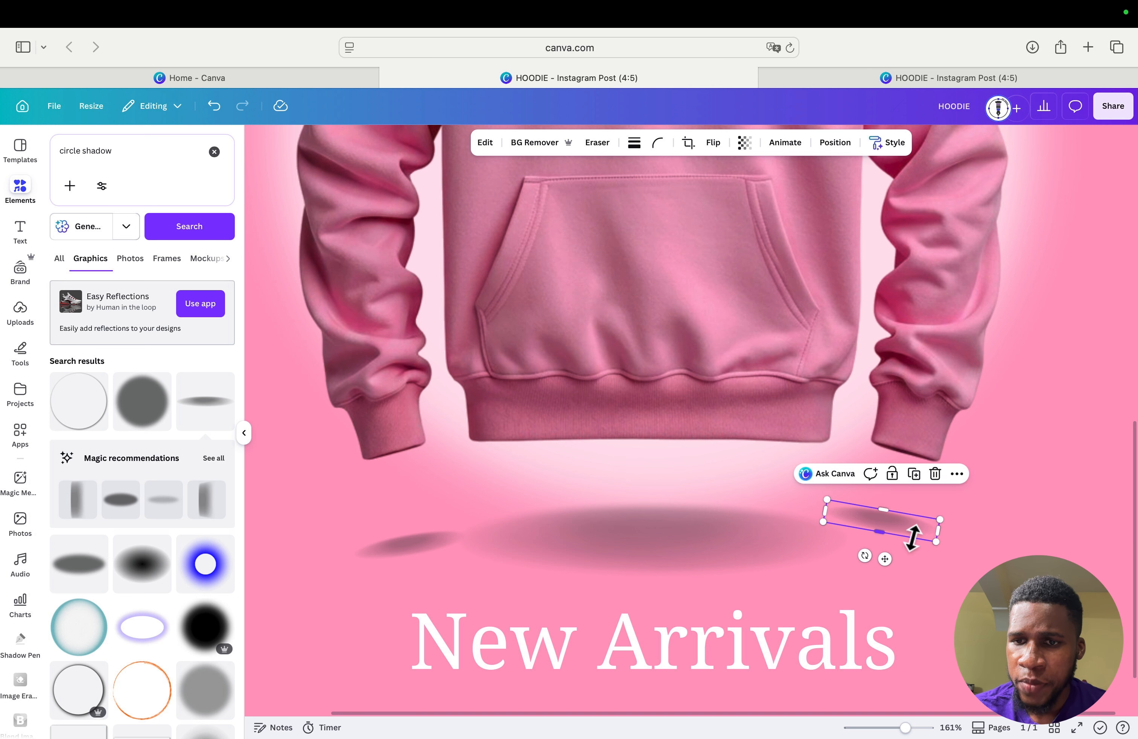
left_click_drag(917, 528, 934, 551)
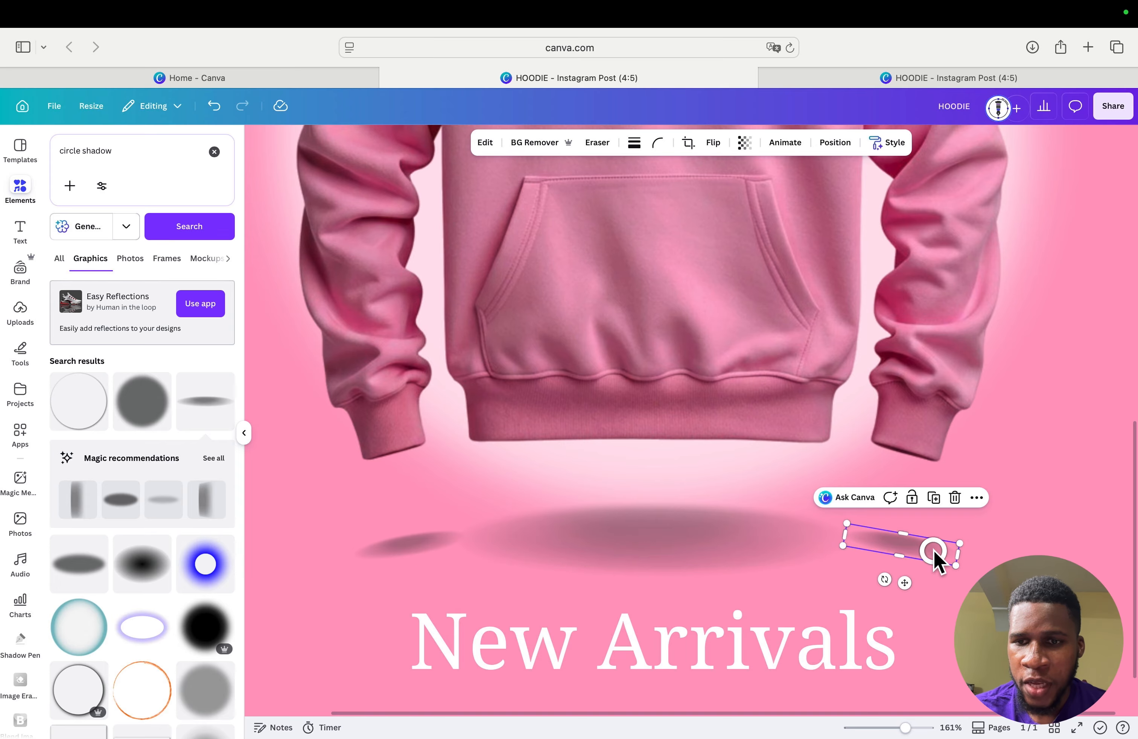
left_click(1018, 410)
scroll(888, 339, "down", 5)
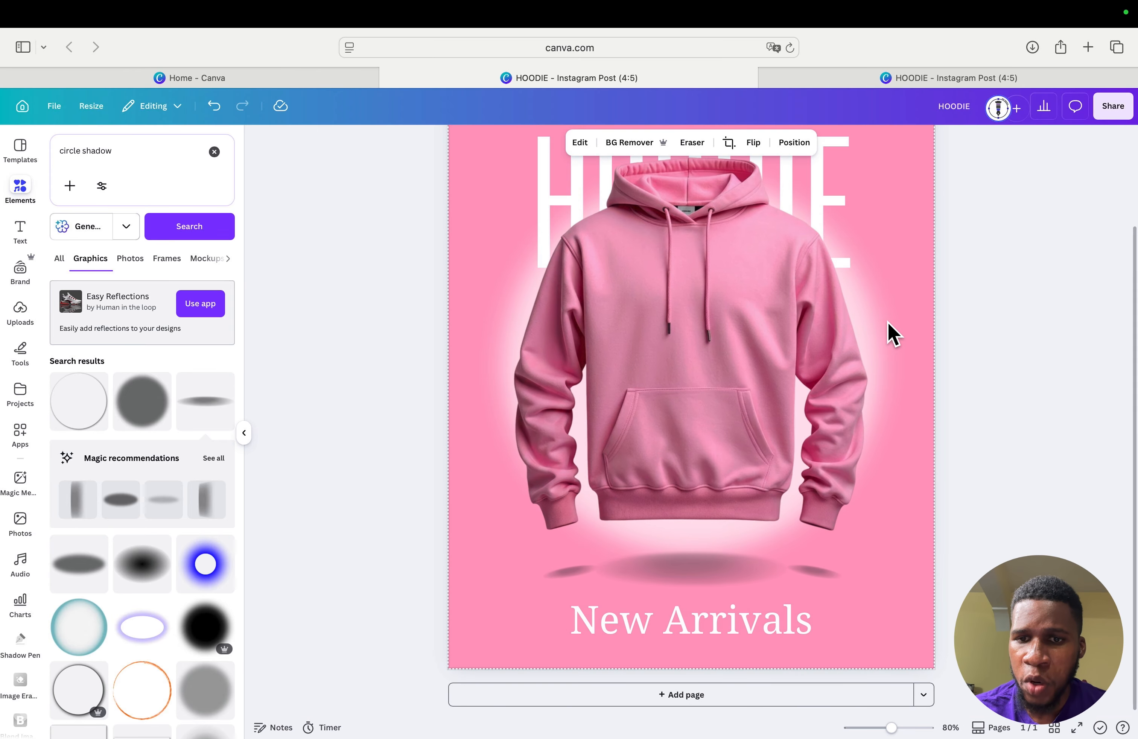
scroll(885, 340, "down", 2)
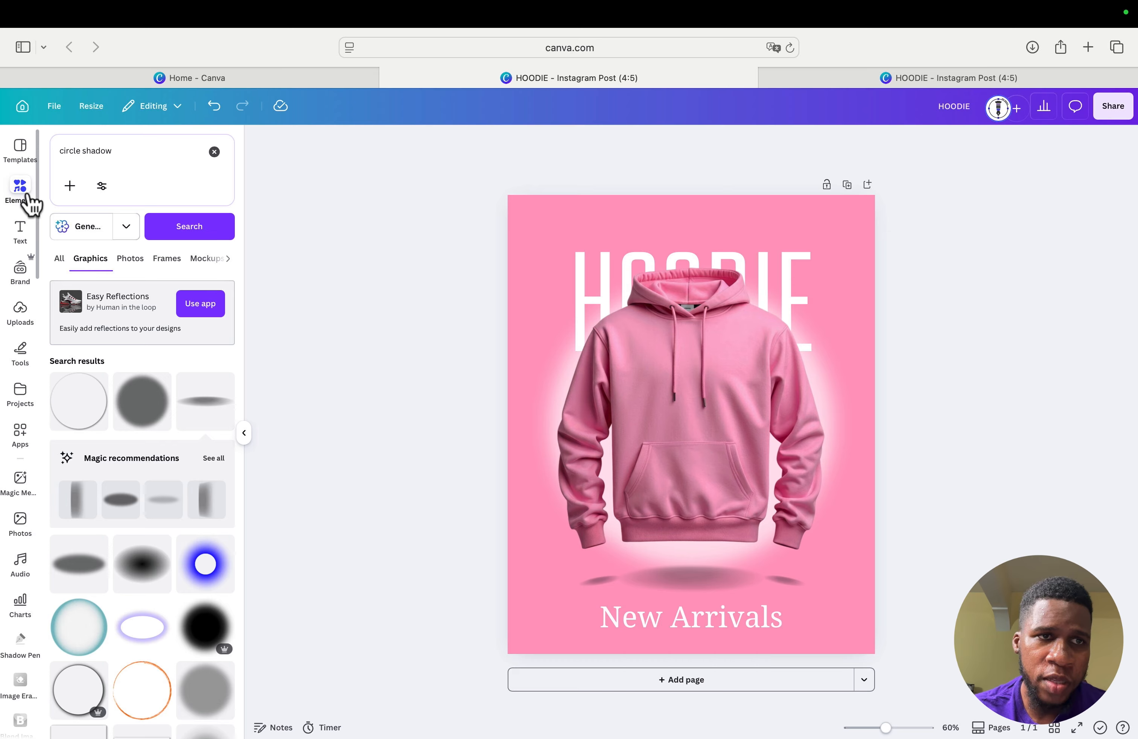
Step: Search the elements for "white clouds" and add the wispy white cloud graphic from the first row of results
left_click_drag(137, 158, 56, 153)
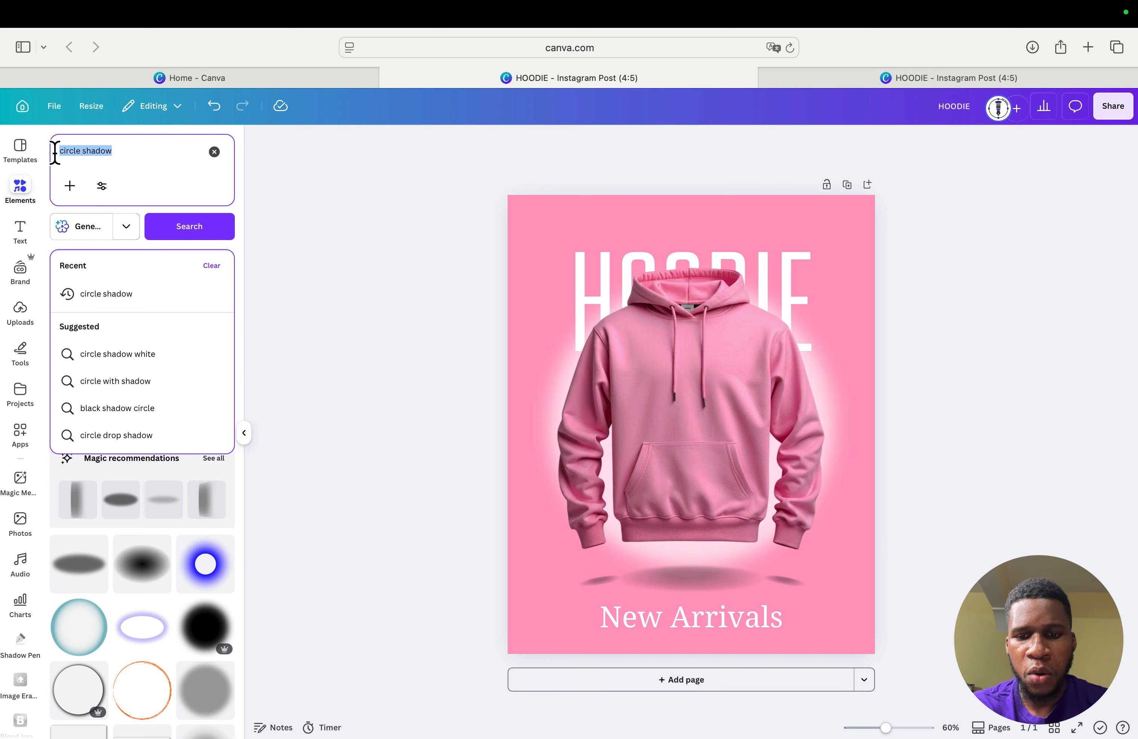
type("c")
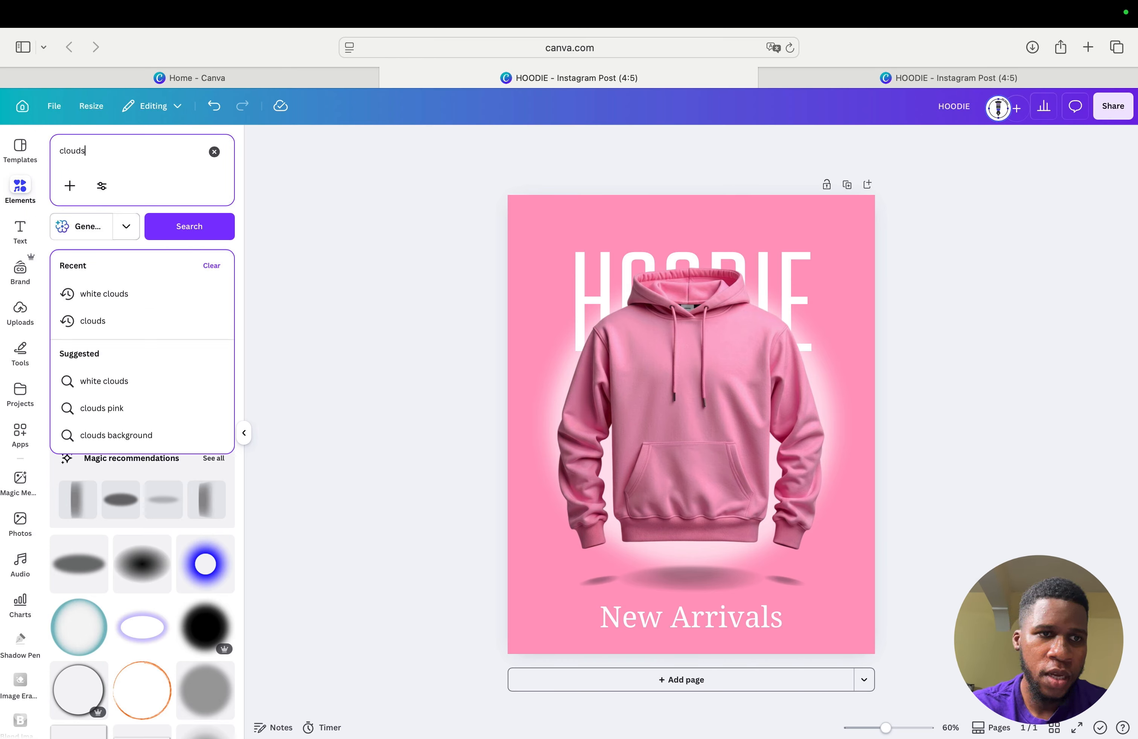
type("louds")
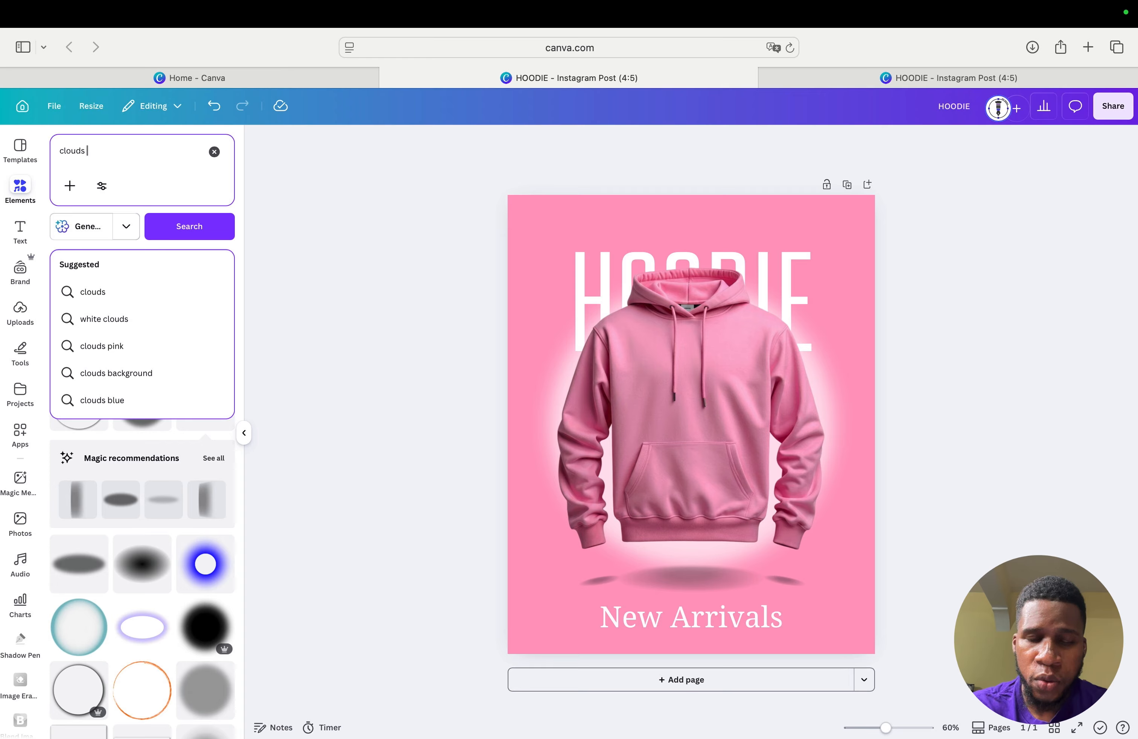
key("BackSpace")
key("BackSpace")
key("BackSpace")
key("BackSpace")
key("BackSpace")
key("BackSpace")
key("BackSpace")
type("w")
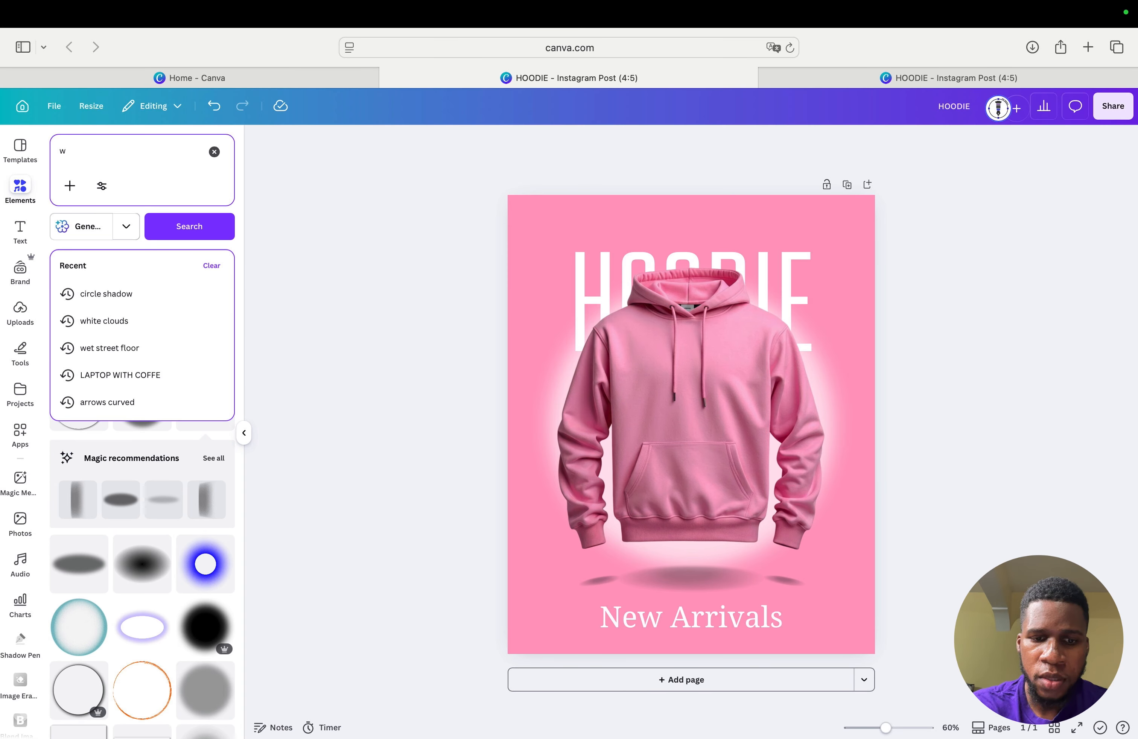
type("hit")
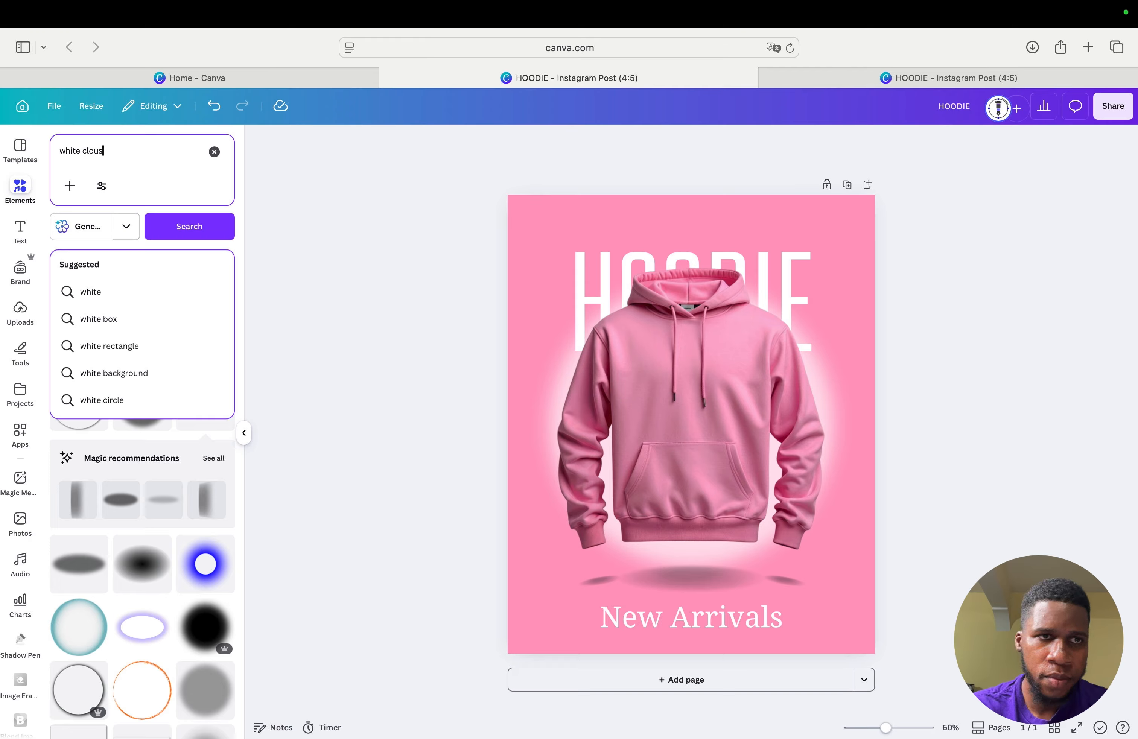
type("e clouds")
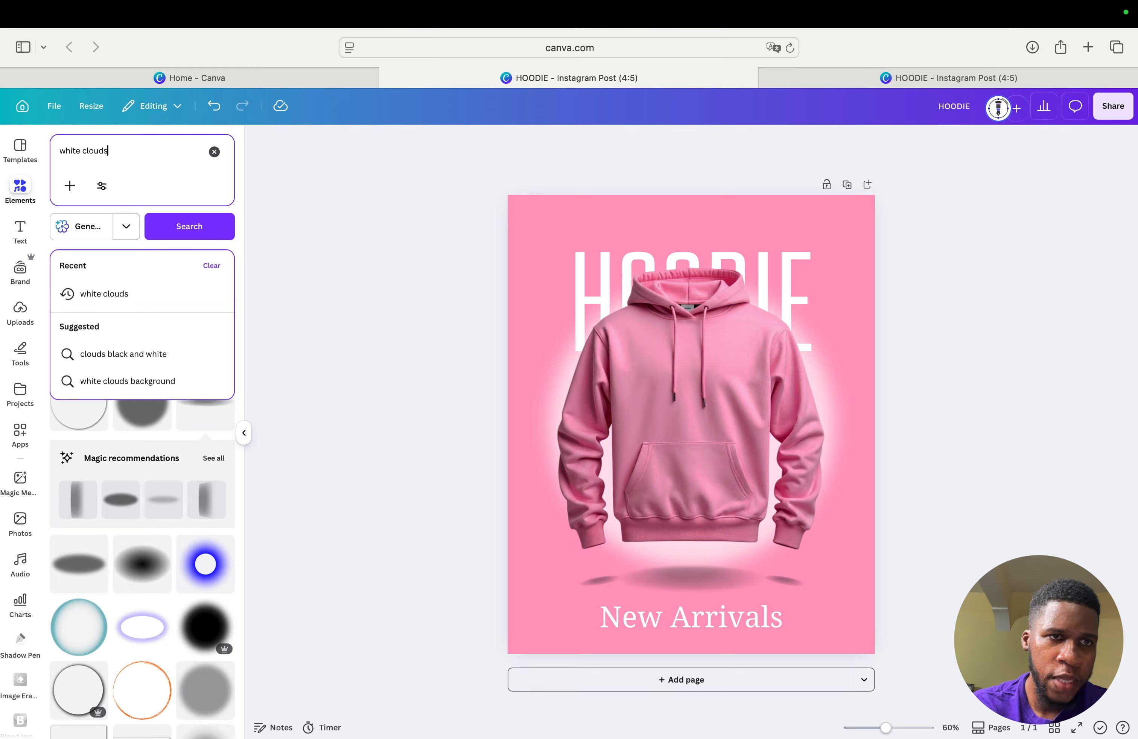
left_click(214, 226)
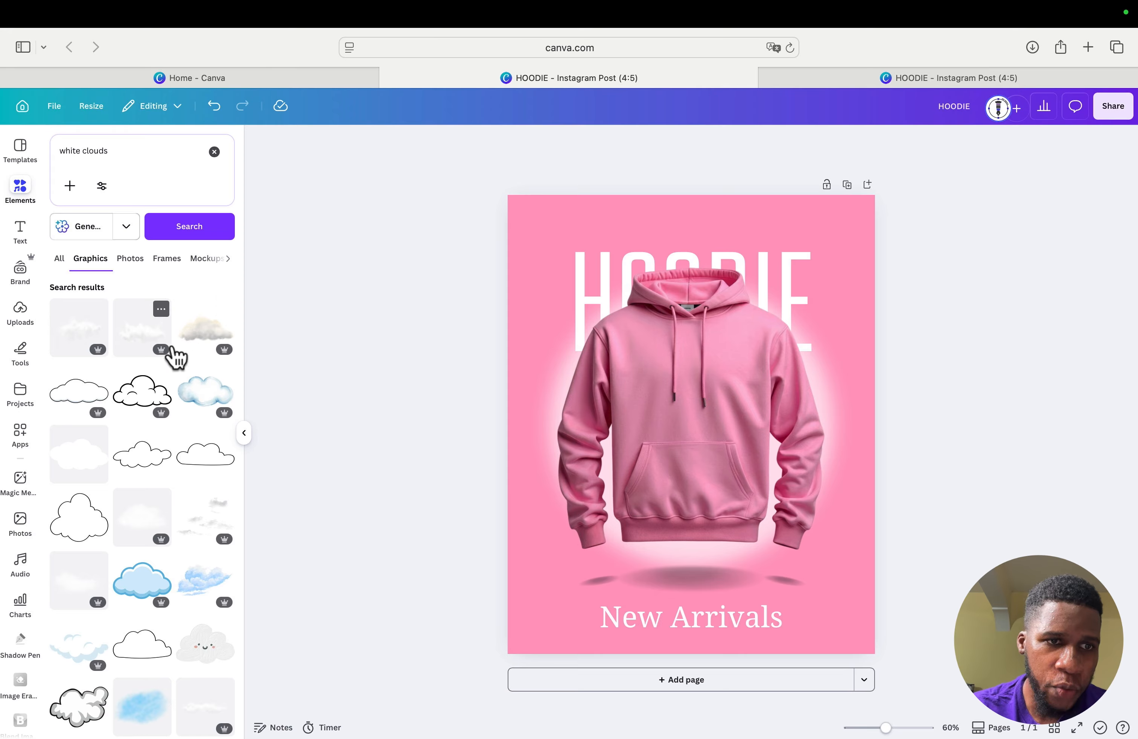
left_click(134, 331)
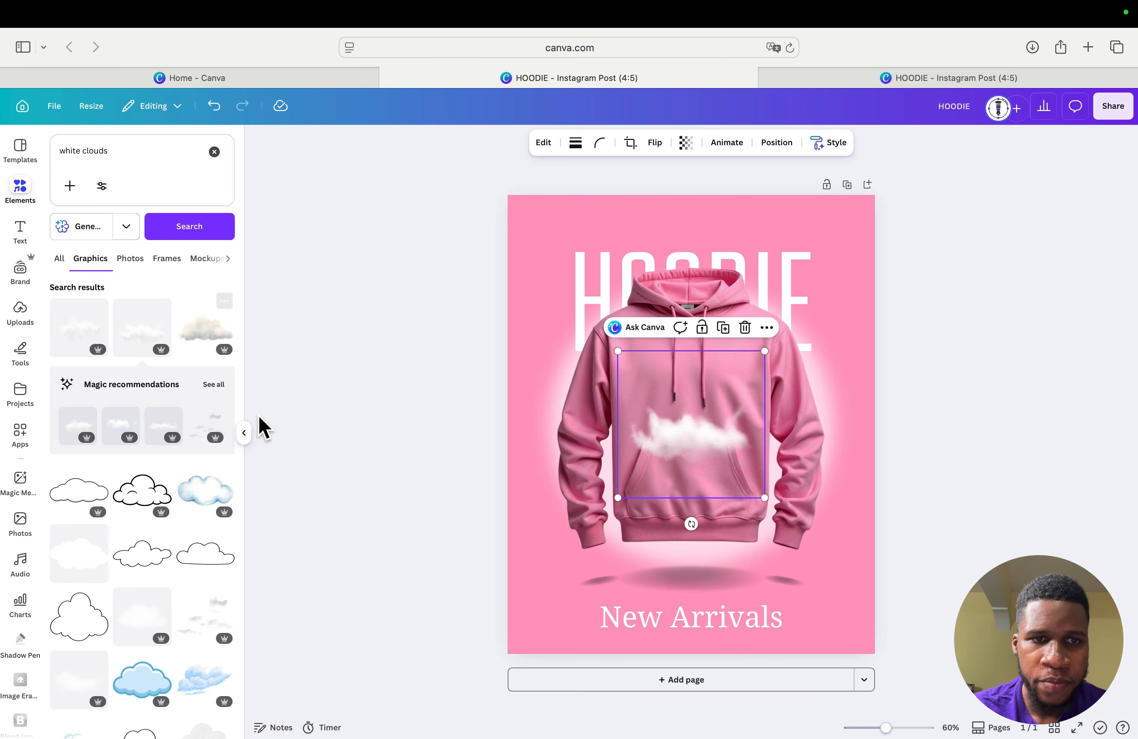
Step: Enlarge the cloud over the hoodie's right shoulder and place a duplicate of it over the lower part of the left sleeve
left_click(244, 432)
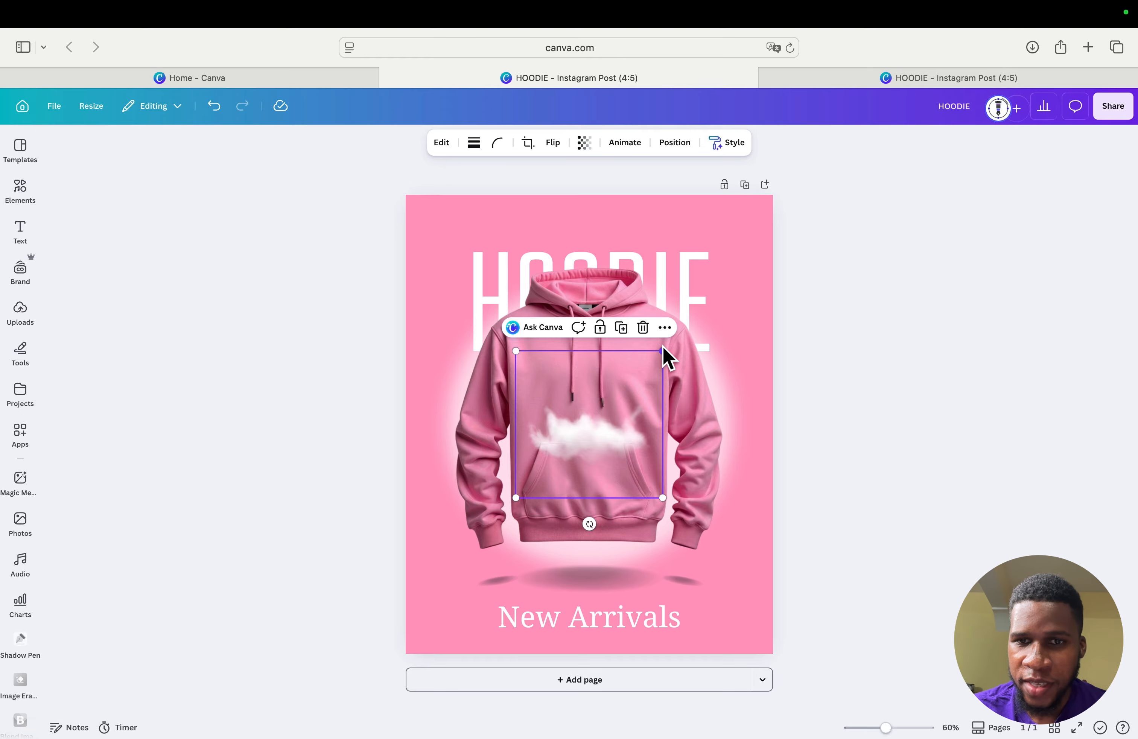
left_click_drag(663, 351, 758, 312)
left_click_drag(657, 420, 705, 375)
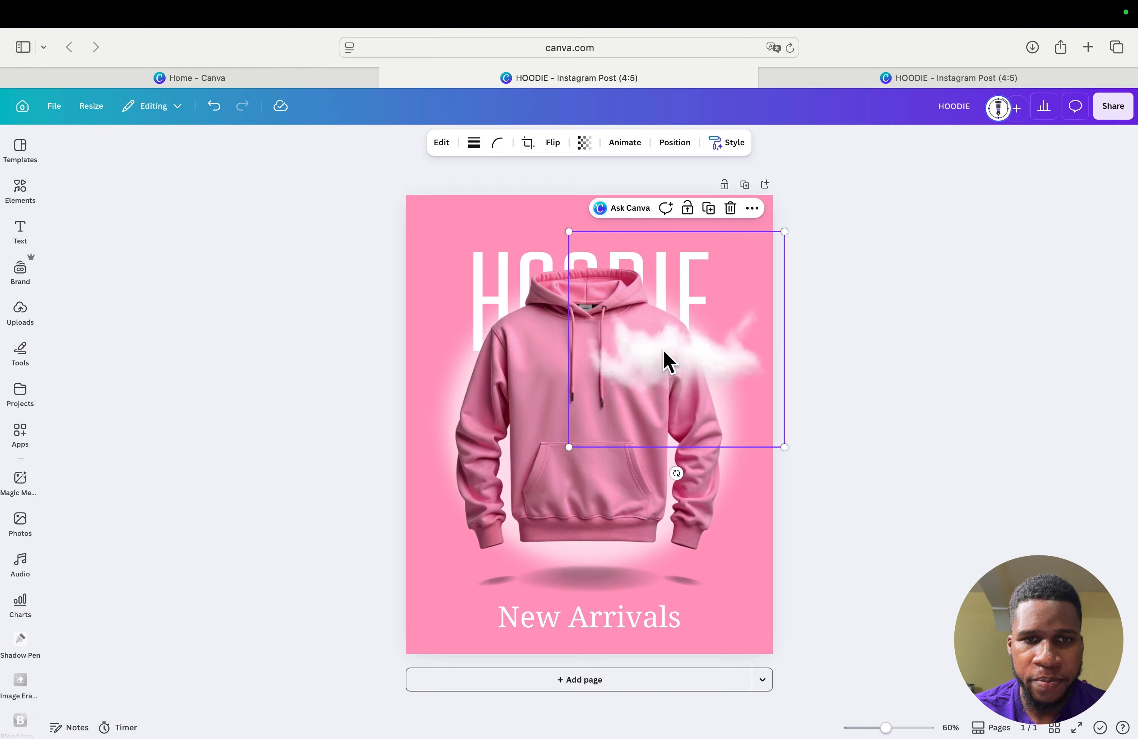
left_click(709, 209)
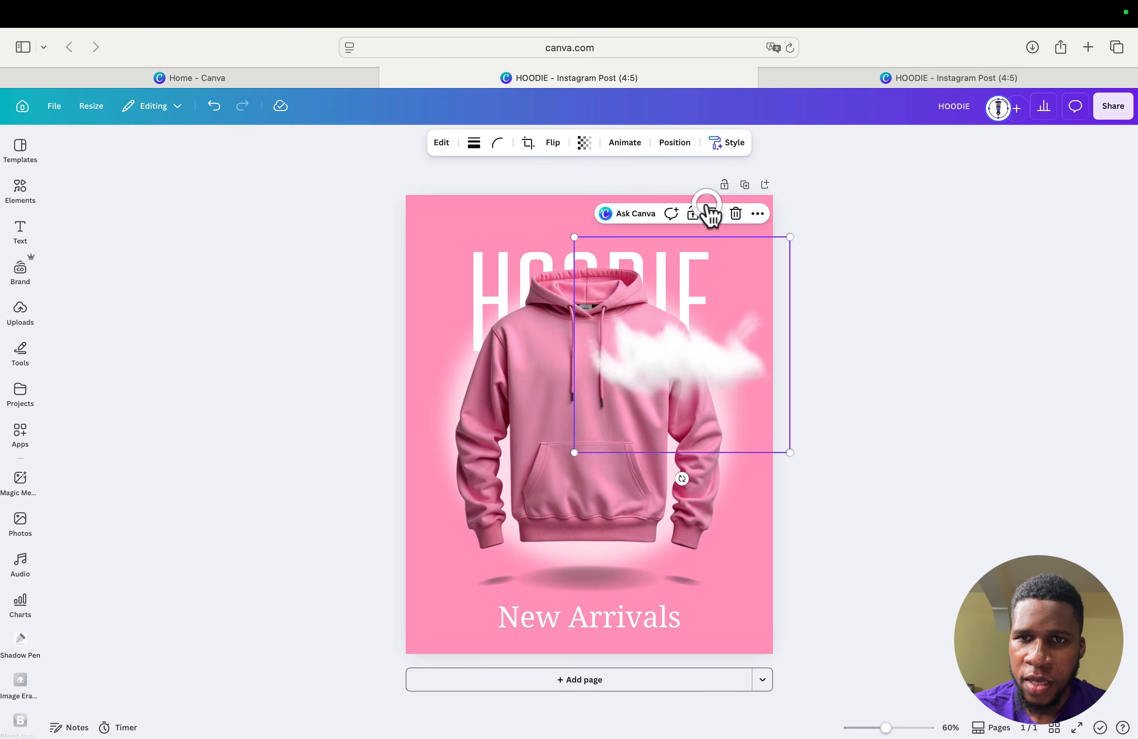
left_click_drag(684, 335, 503, 476)
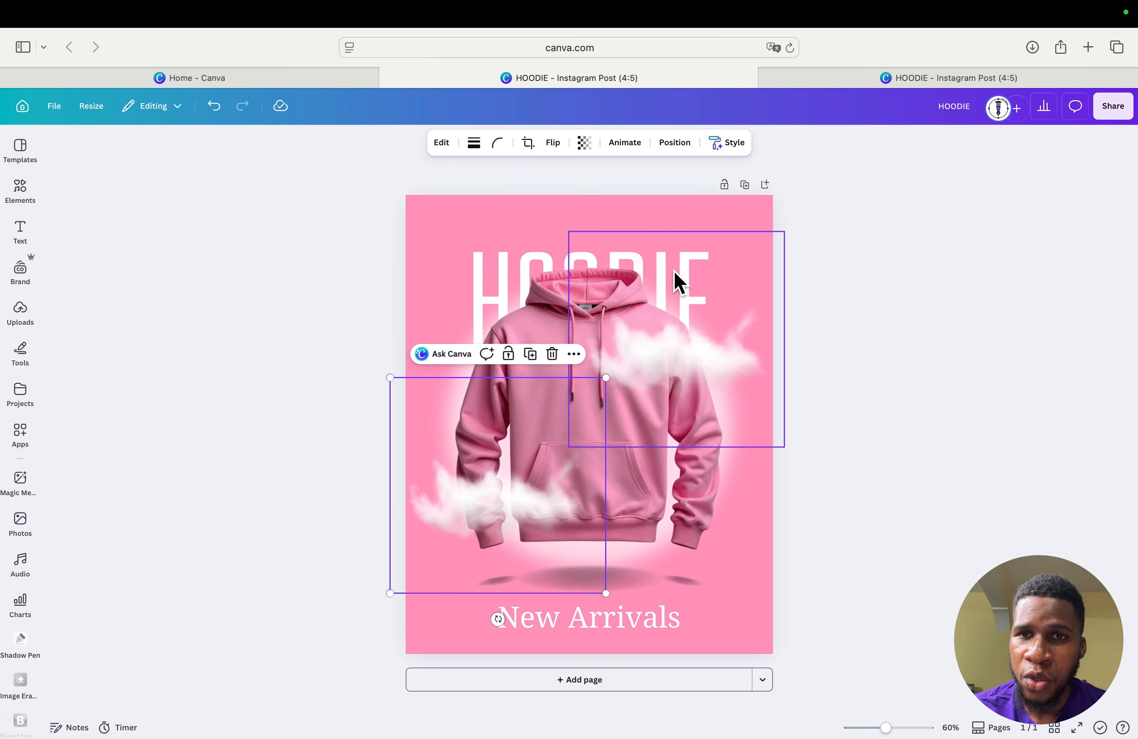
Step: Move both cloud layers directly beneath the hoodie in the layer order and deselect the cloud
left_click(674, 143)
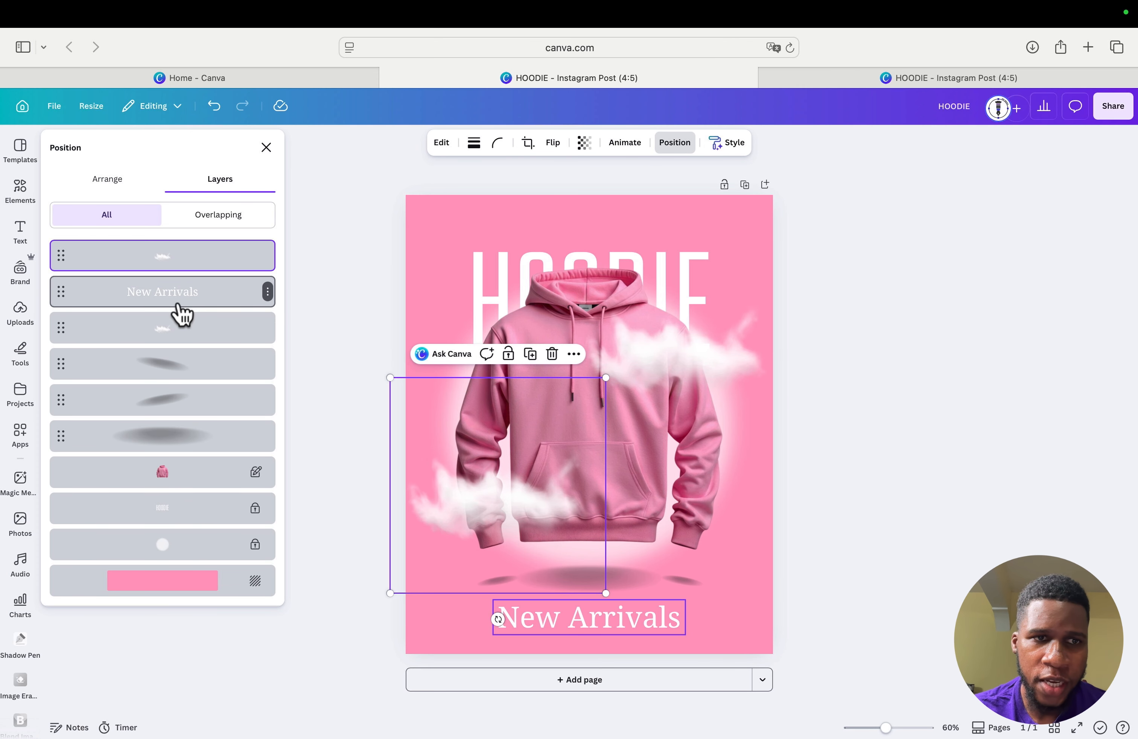
left_click_drag(168, 332, 178, 490)
left_click_drag(190, 270, 178, 468)
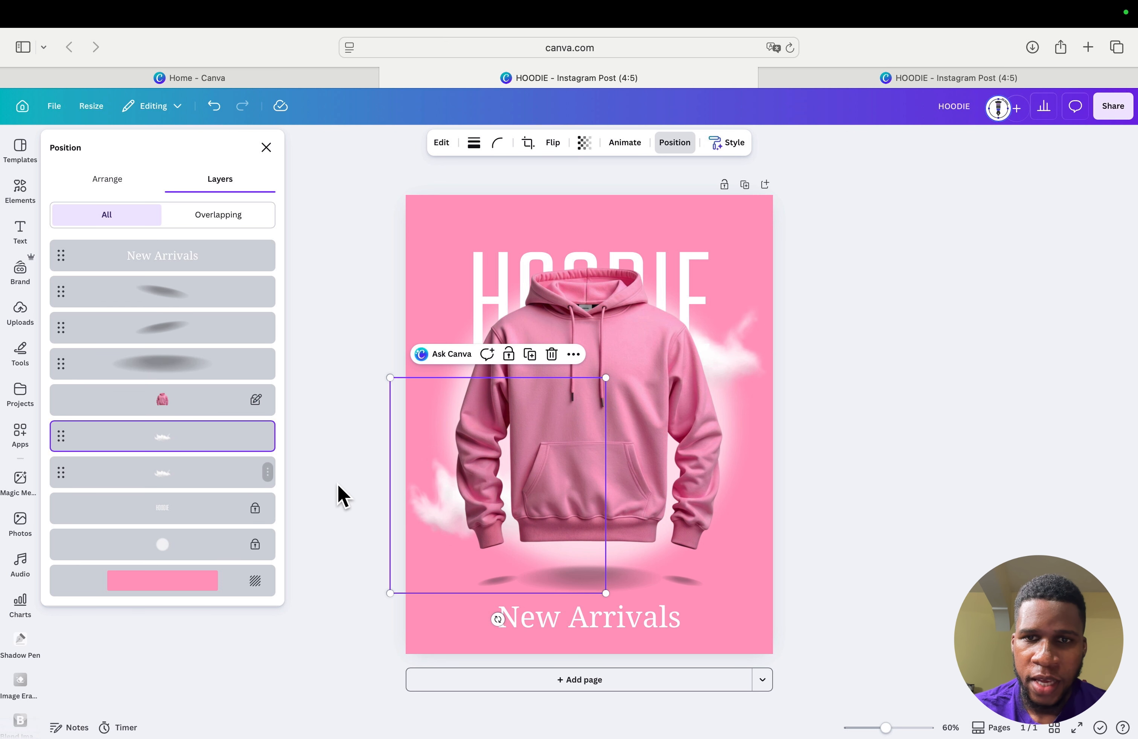
left_click(832, 426)
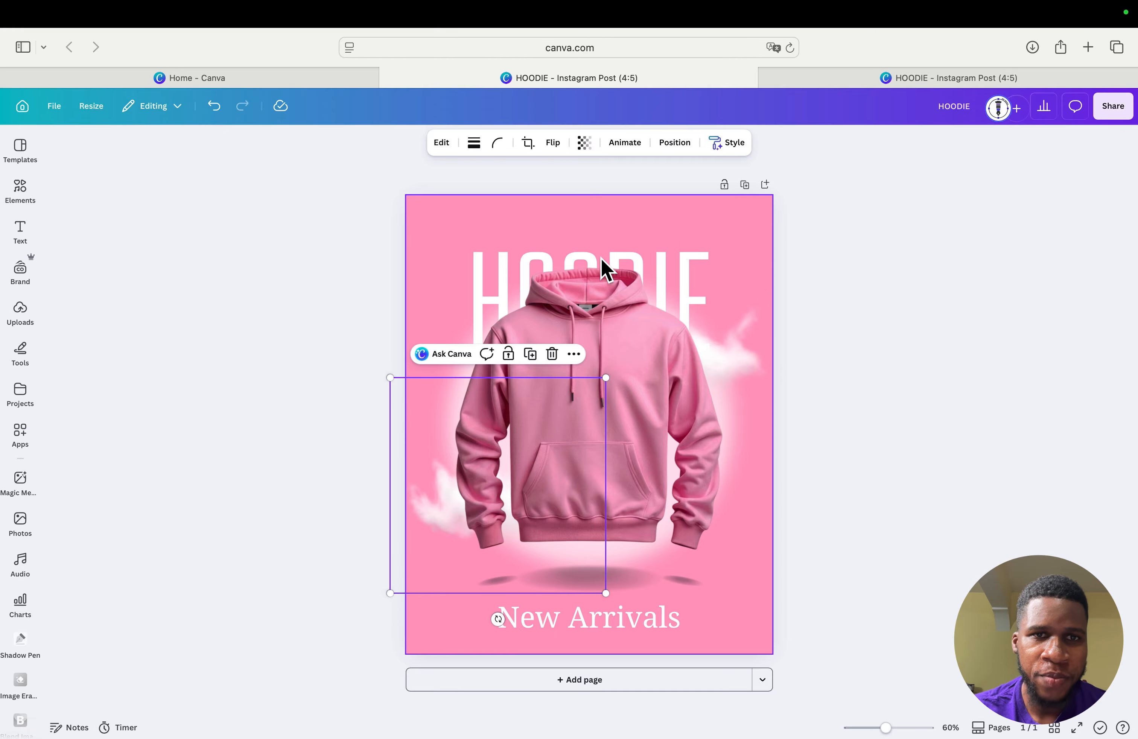
left_click(447, 272)
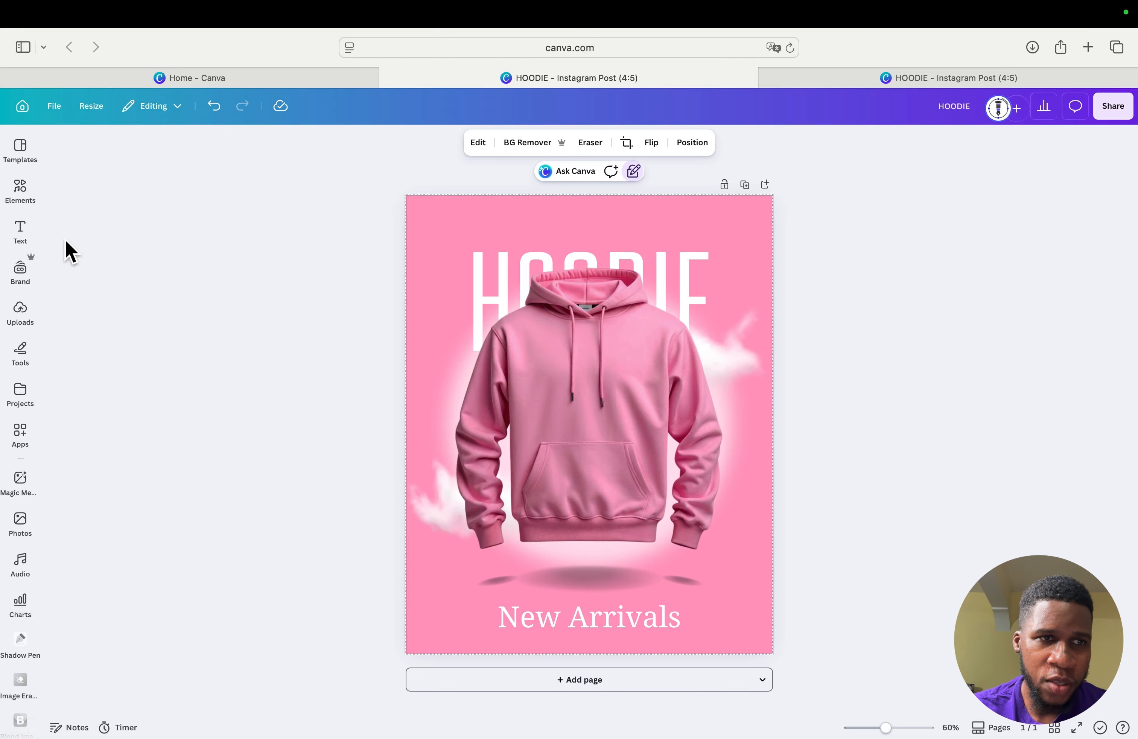
Step: Add a text box over the hoodie reading "ONE GOAL ONE DREAM"
left_click(20, 234)
left_click(160, 193)
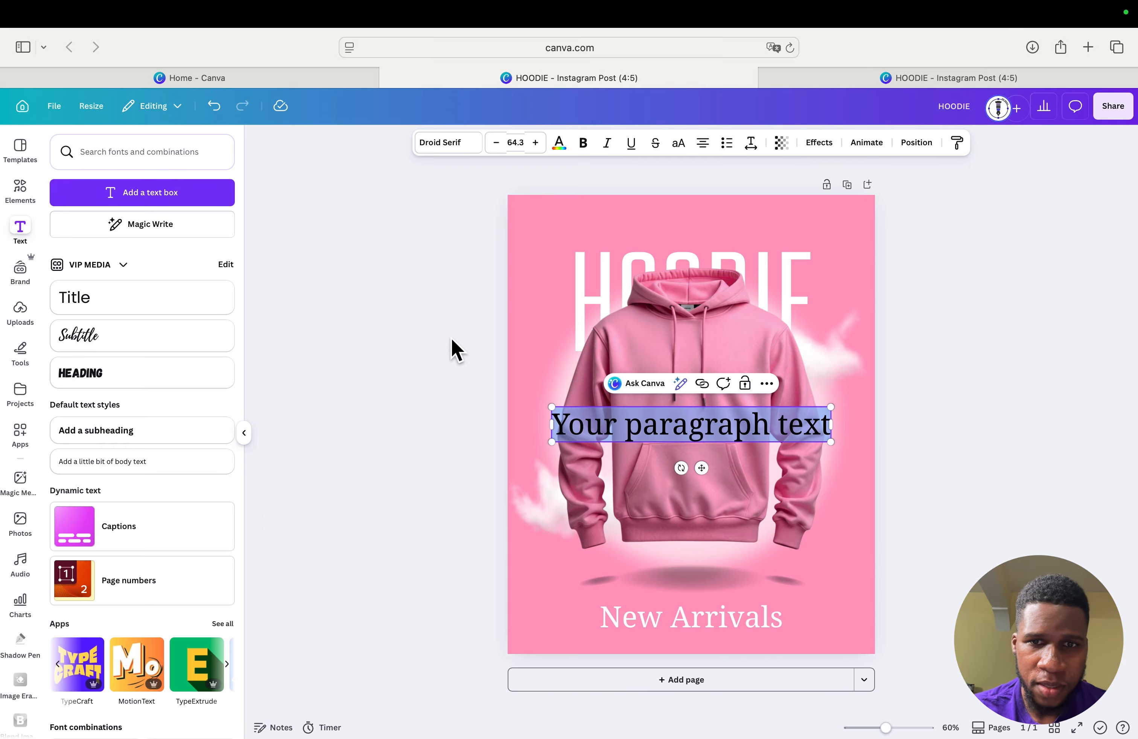
left_click(824, 425)
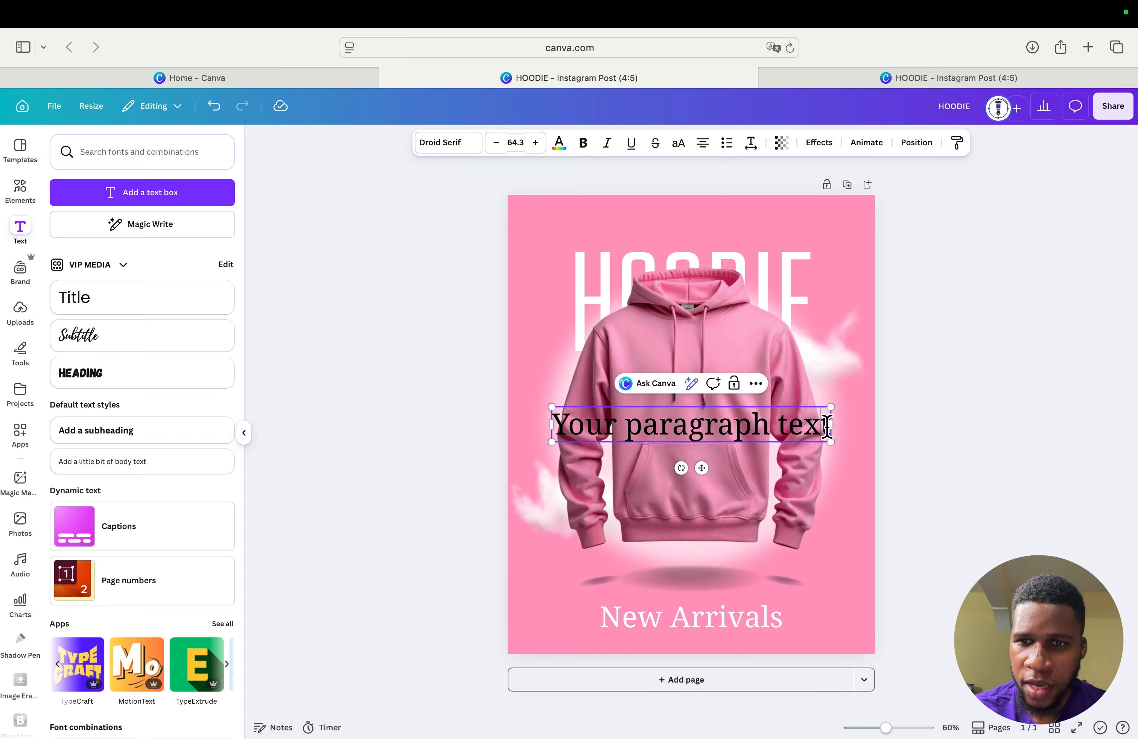
left_click_drag(829, 424, 557, 415)
type("ON")
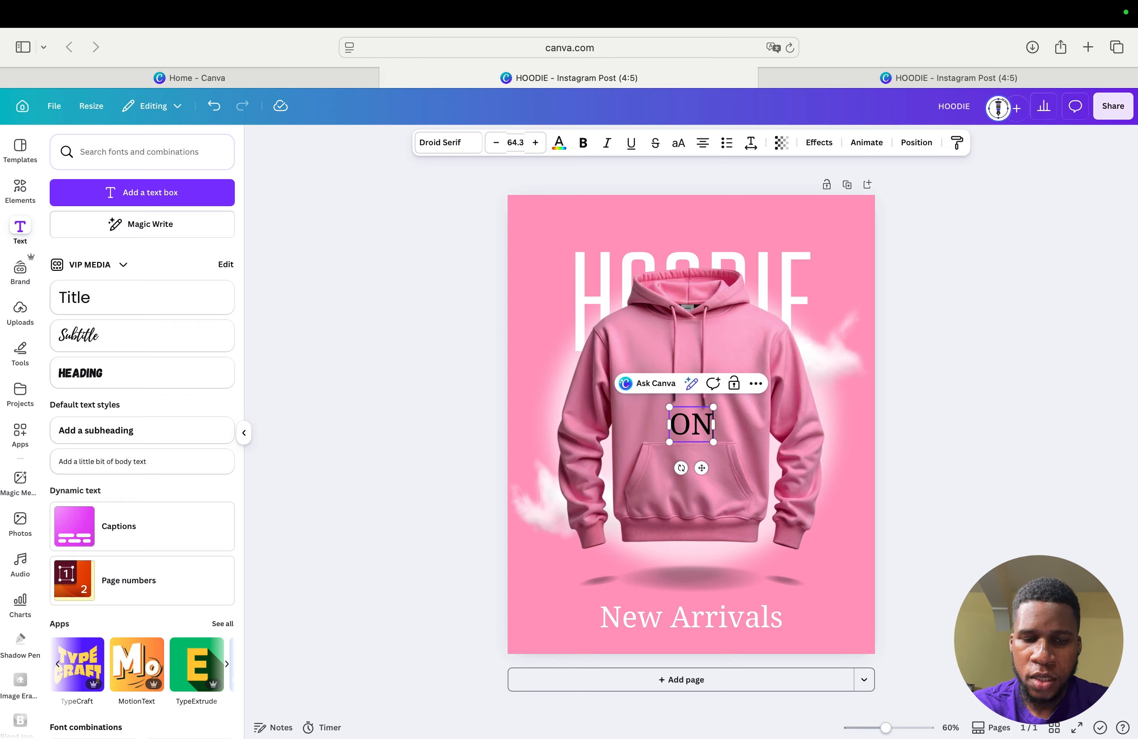
type("E GOA")
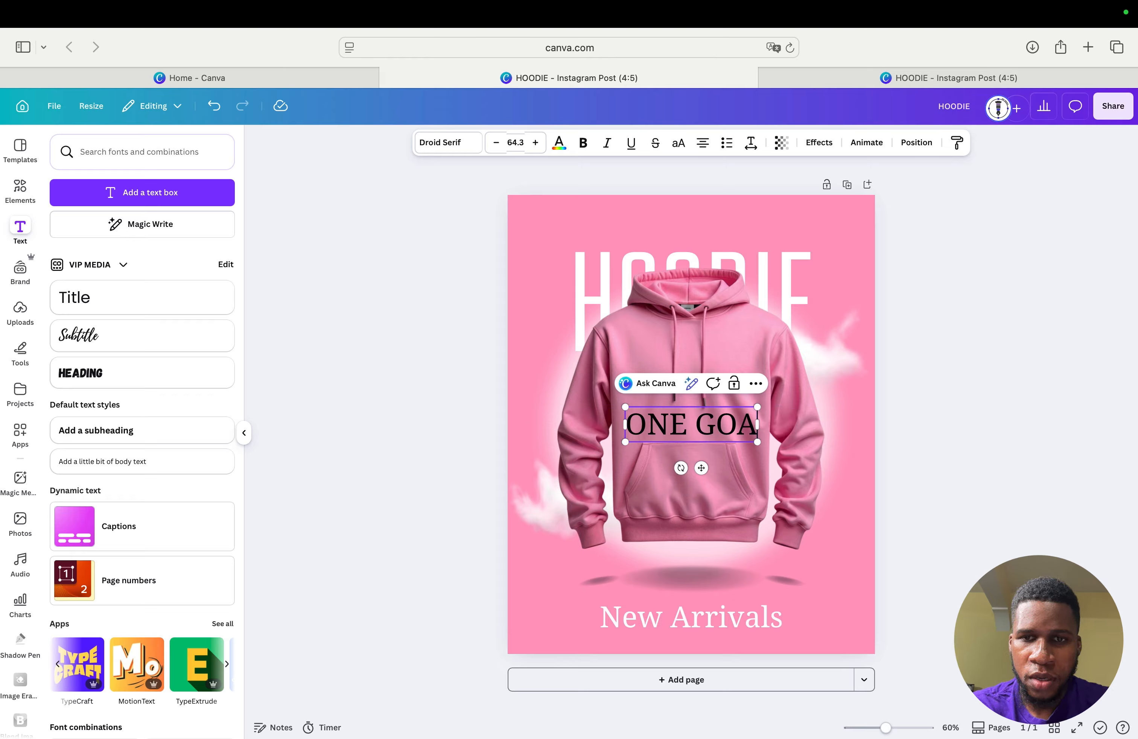
type("L DONE")
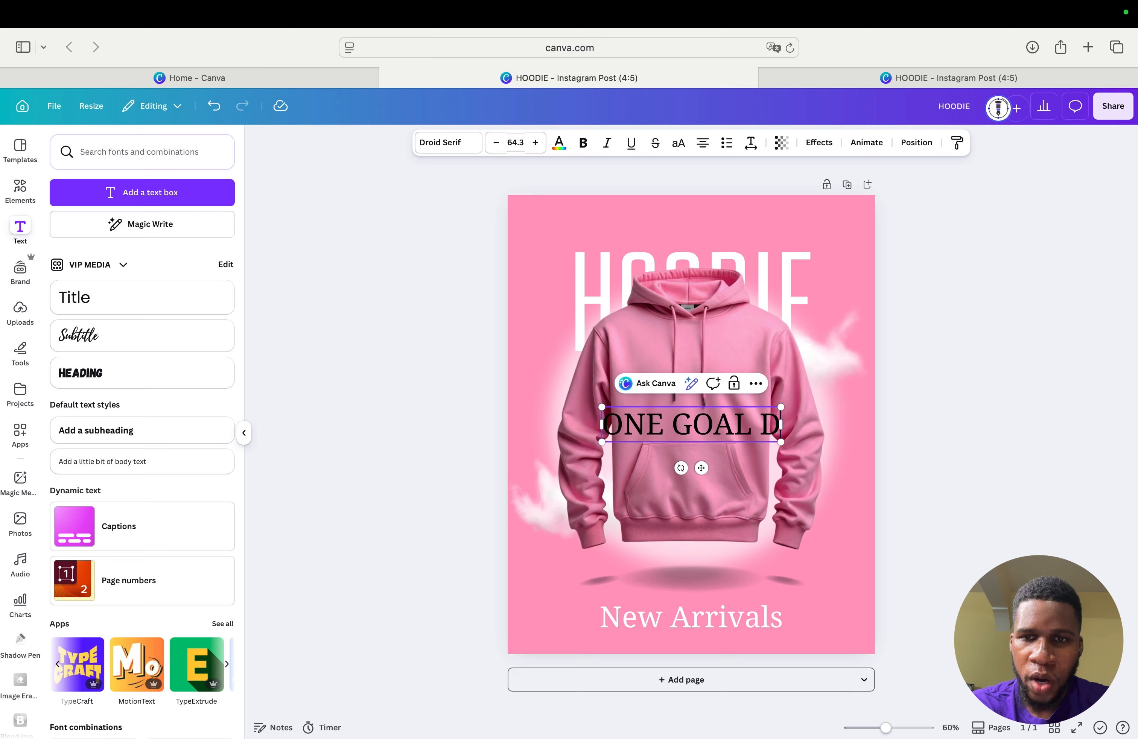
key("BackSpace")
key("BackSpace")
key("BackSpace")
key("BackSpace")
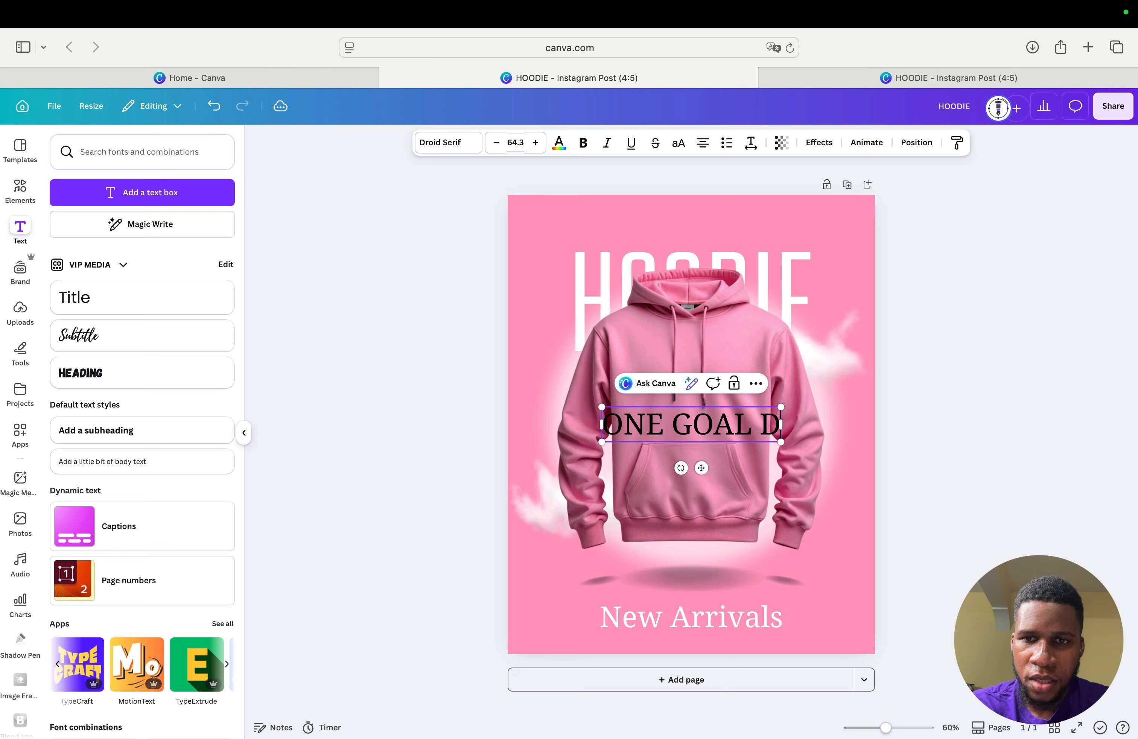
type("ONE DREAM")
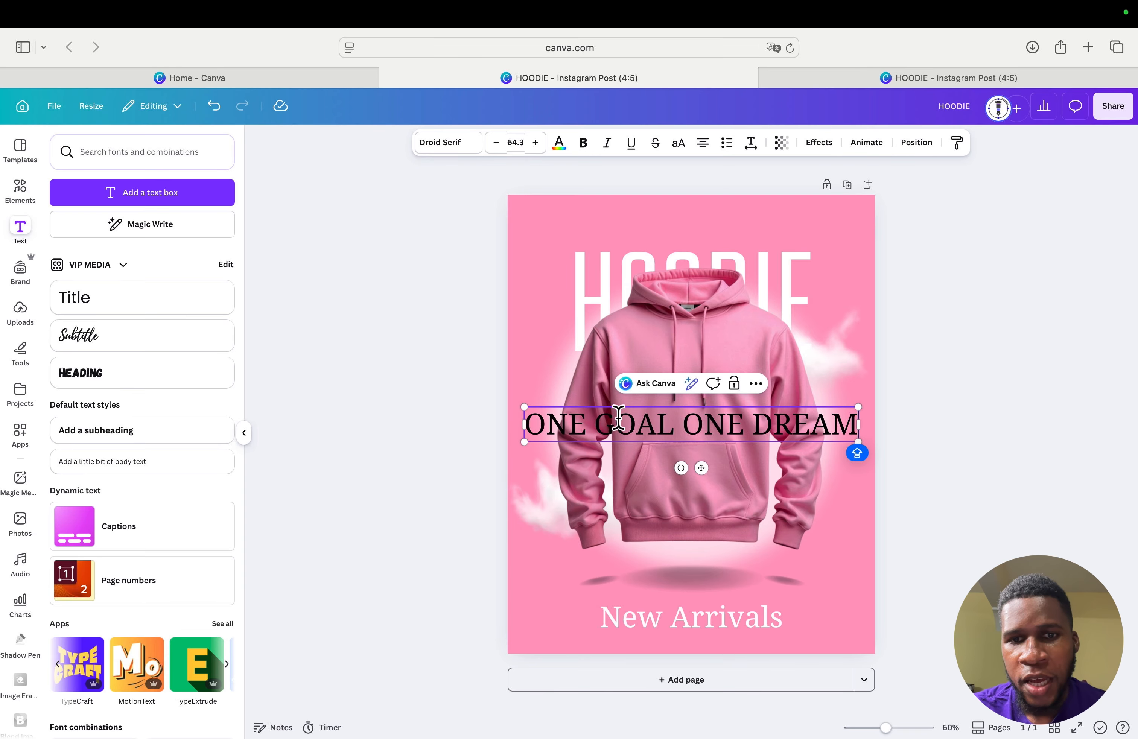
Step: Set the colour of the entire "ONE GOAL ONE DREAM" text to the white from the document colours
left_click_drag(530, 424, 835, 432)
scroll(835, 432, "down", 2)
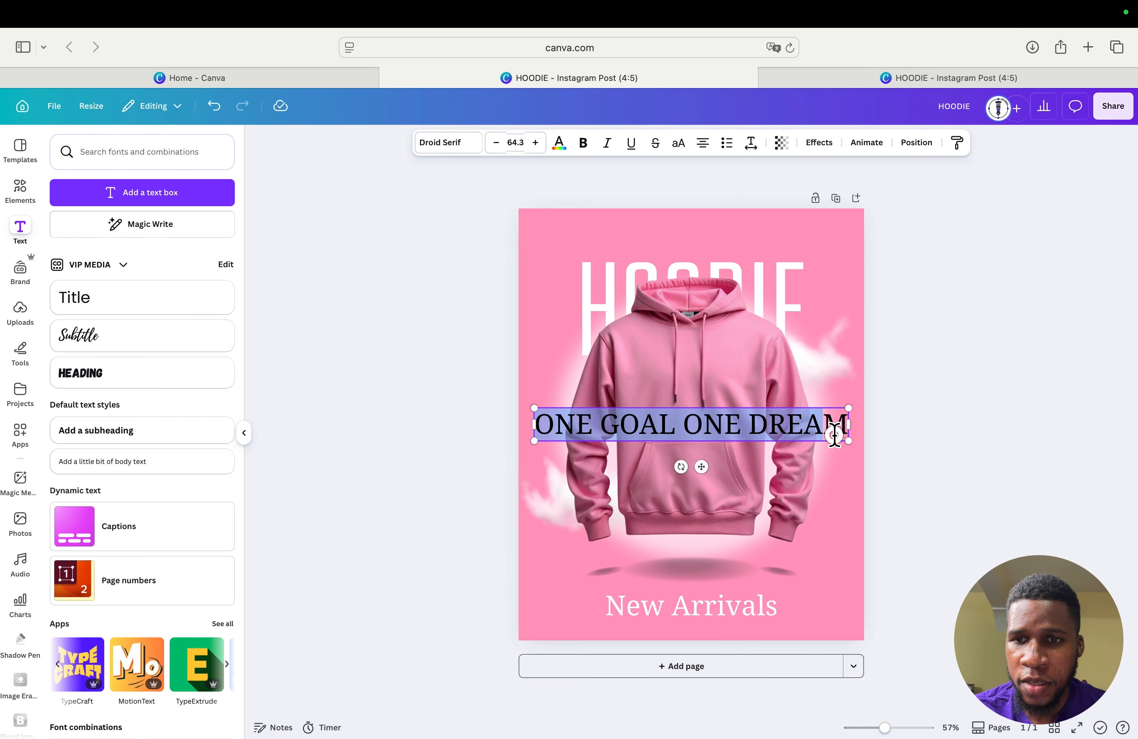
left_click(849, 435)
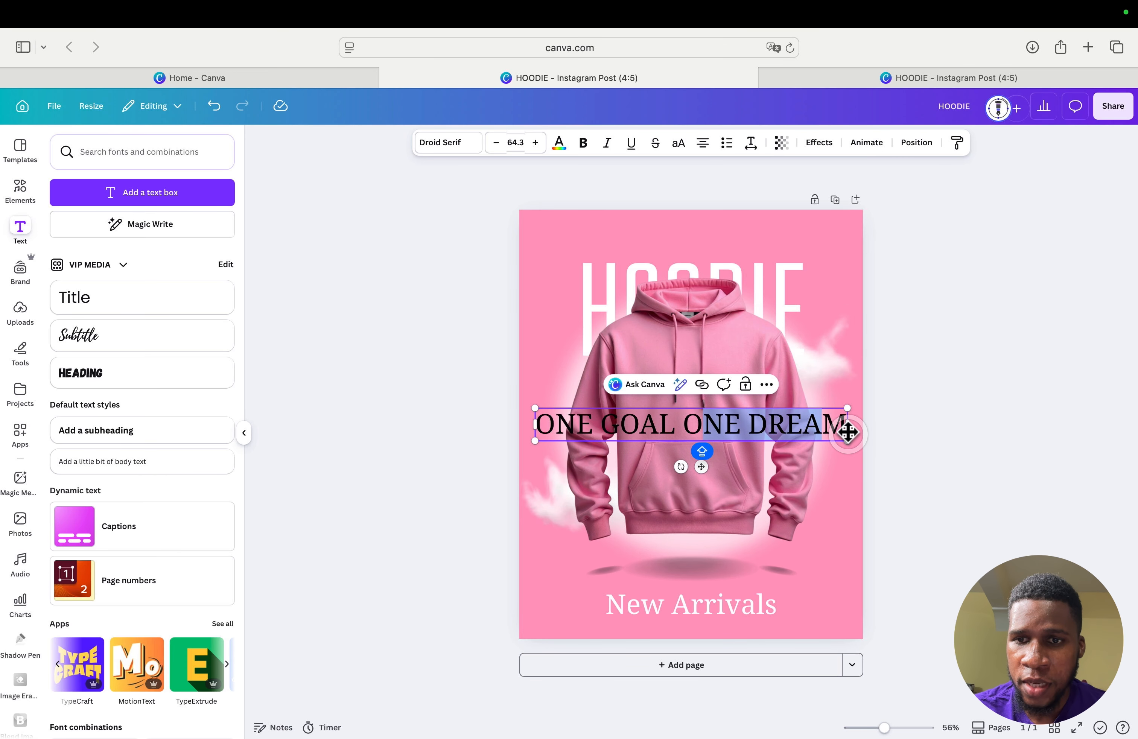
left_click(845, 427)
left_click_drag(845, 427, 537, 418)
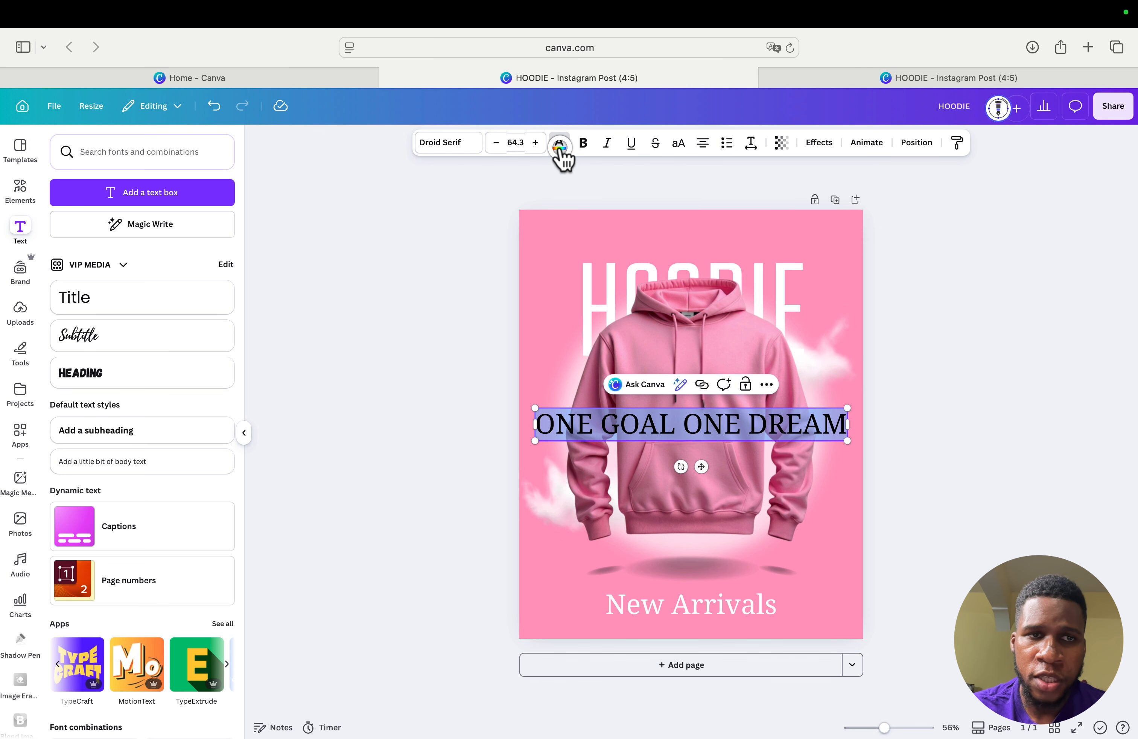
left_click(560, 144)
left_click(166, 244)
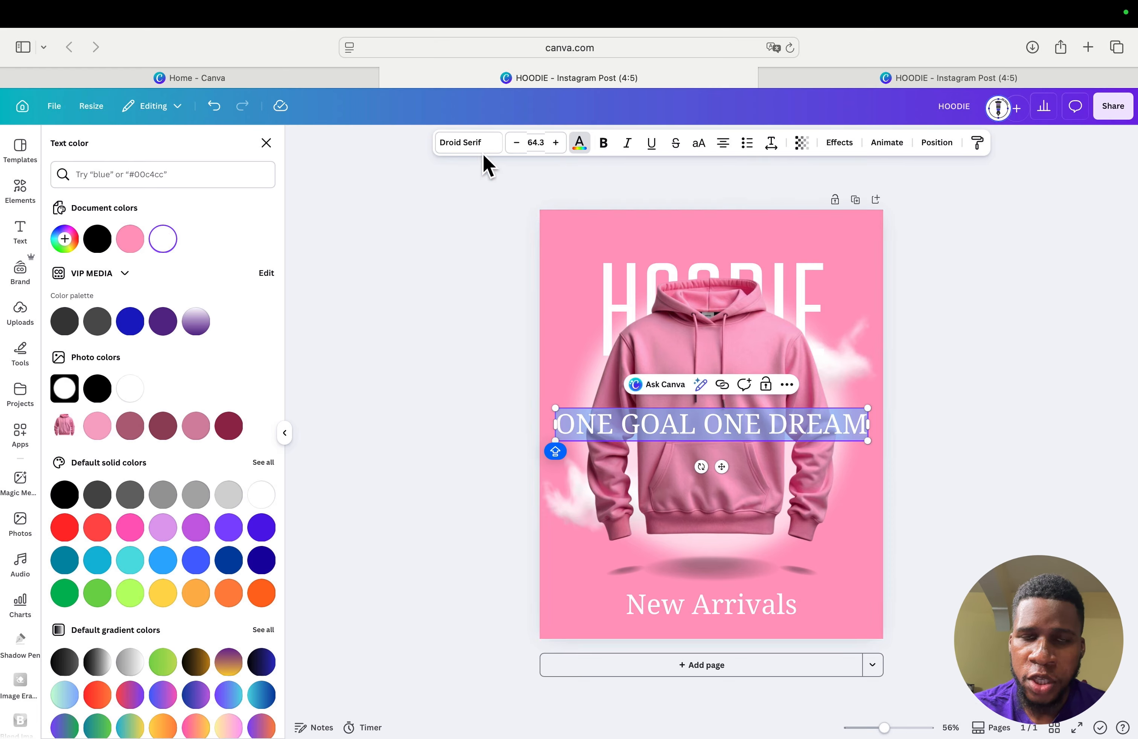
Step: Search the fonts for "POP" and set the "ONE GOAL ONE DREAM" text in Poppins
left_click(475, 147)
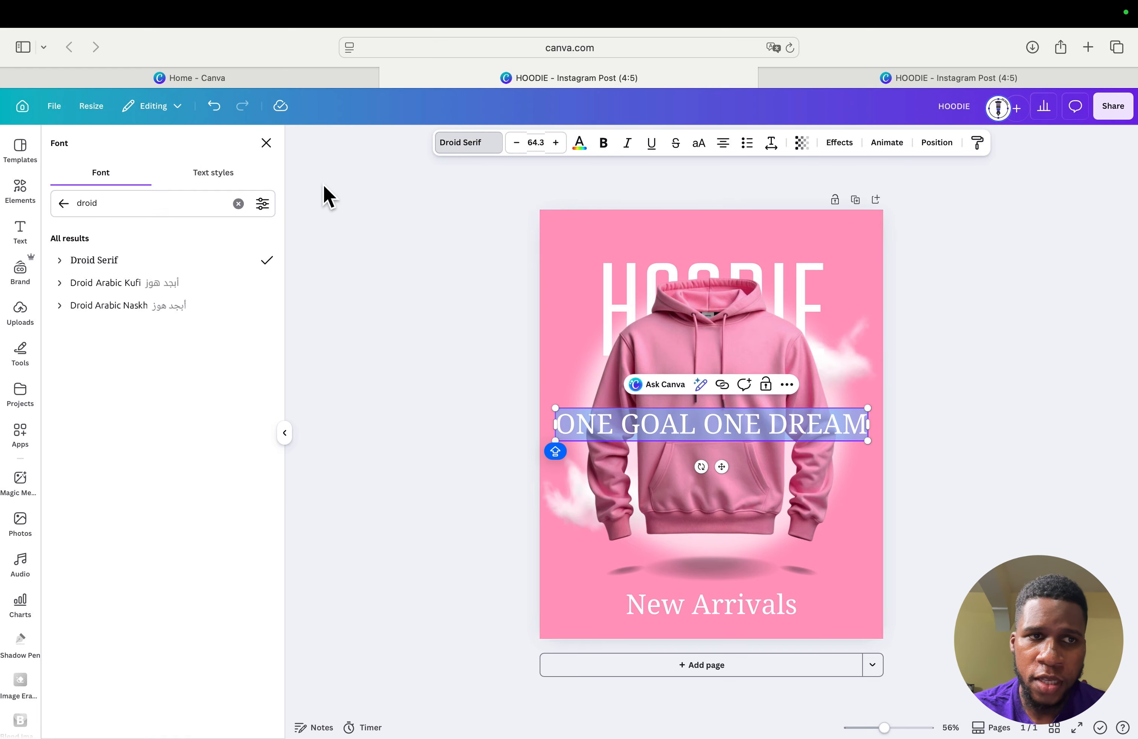
left_click(240, 205)
type("POP")
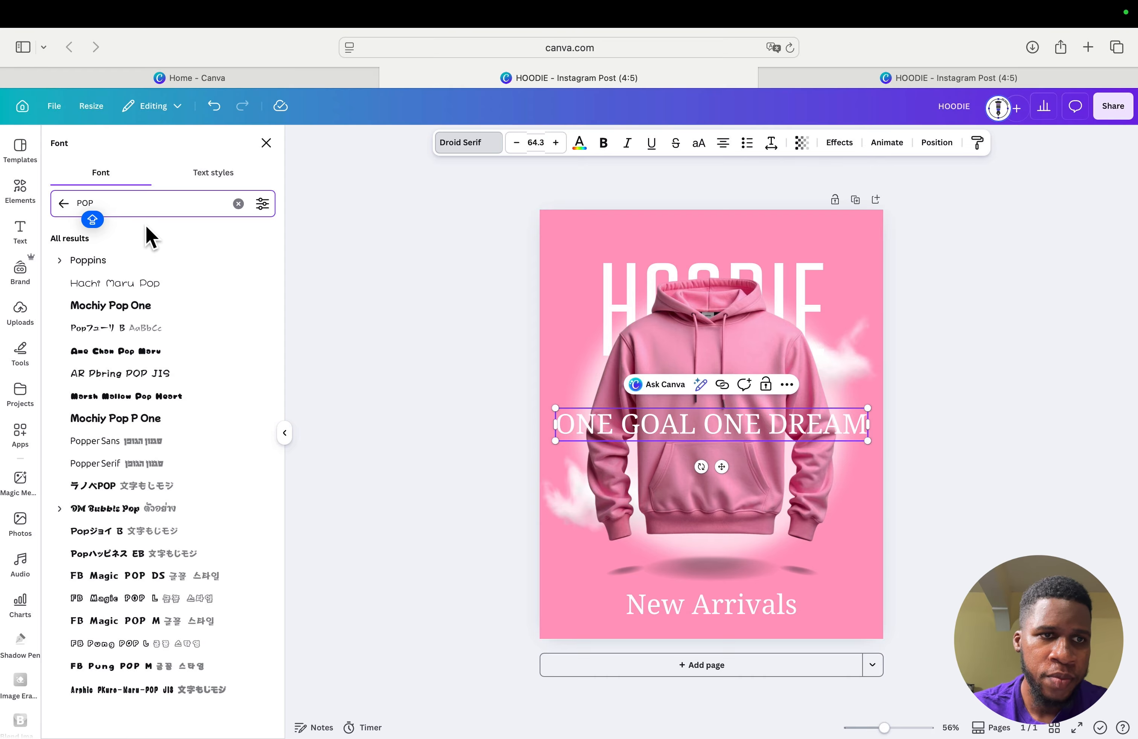
left_click(118, 262)
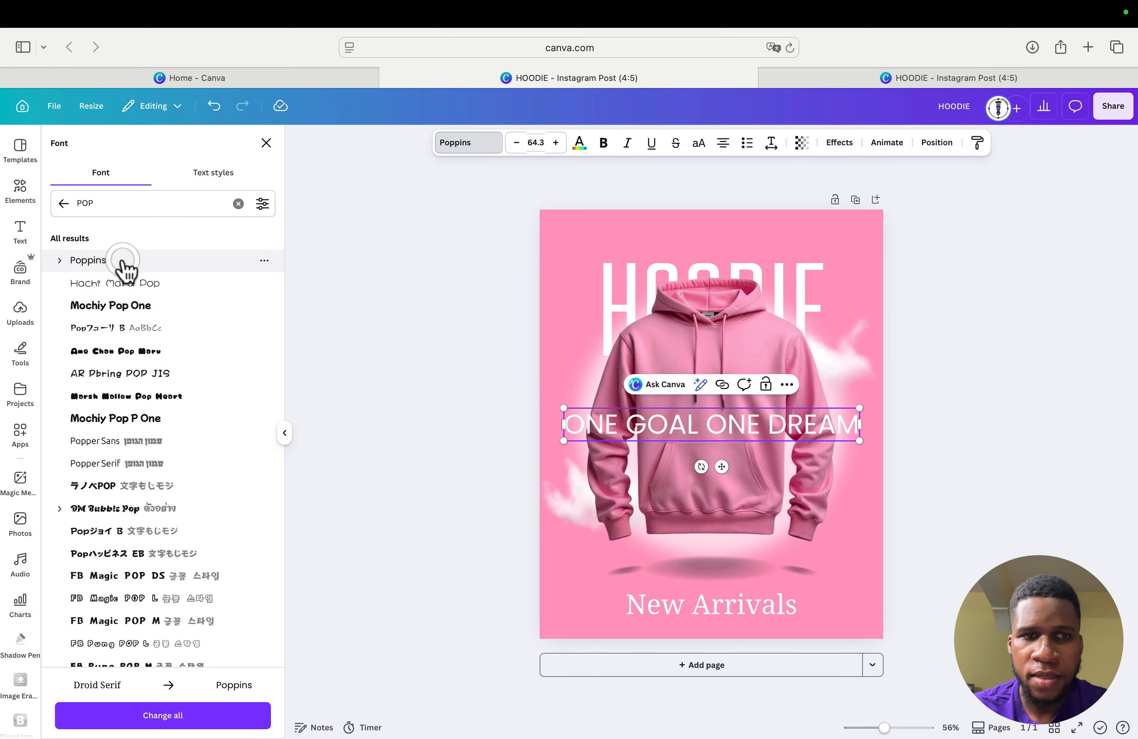
left_click(286, 434)
Step: Resize the "ONE GOAL ONE DREAM" line to font size about 47.4, matching the HOODIE title's width, and place it directly above the title
left_click_drag(733, 439, 716, 434)
scroll(716, 435, "up", 5)
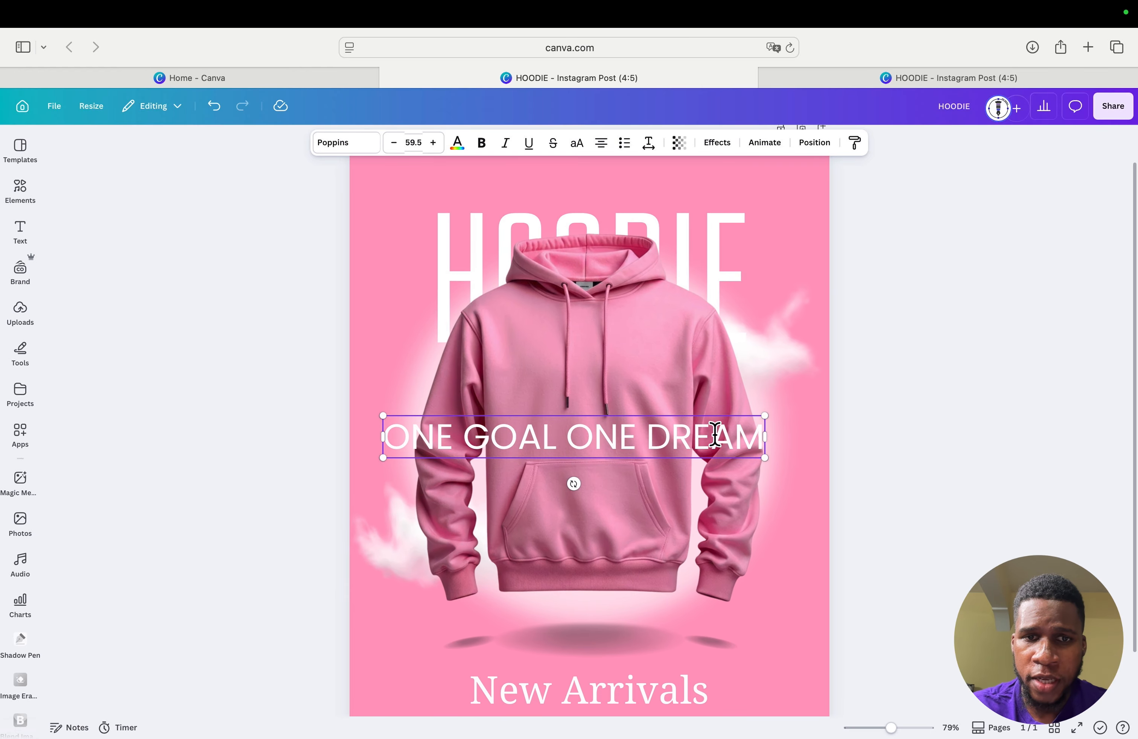
scroll(715, 435, "up", 2)
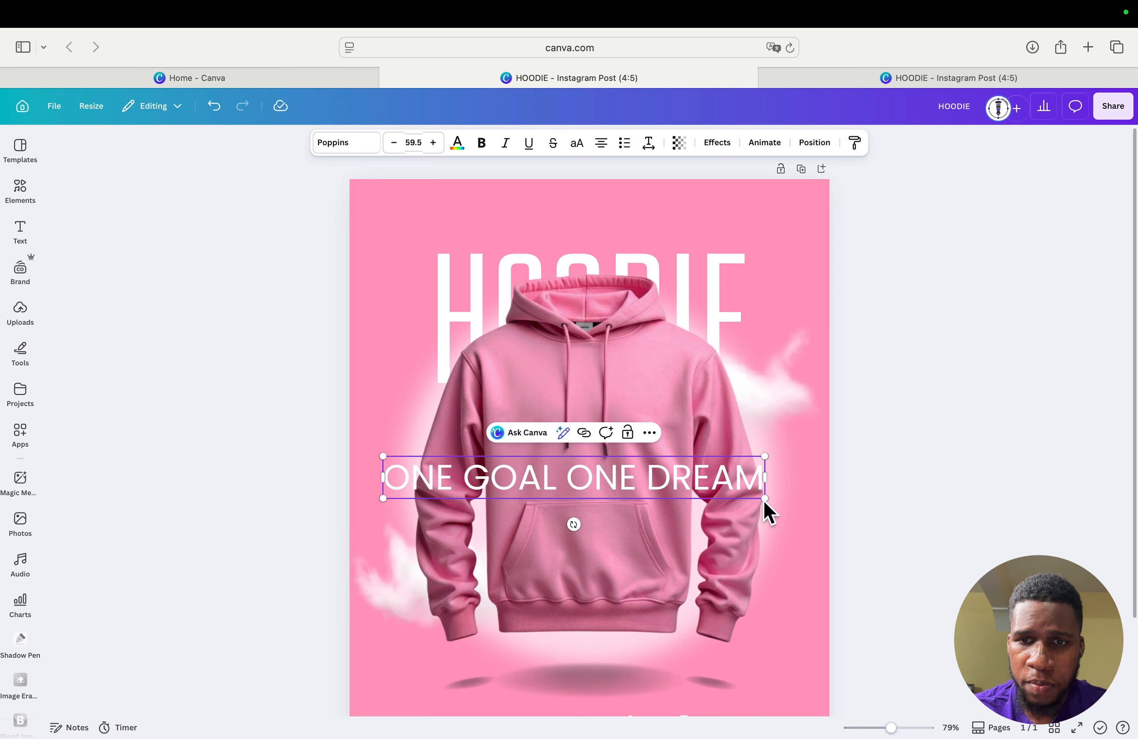
left_click_drag(765, 500, 676, 490)
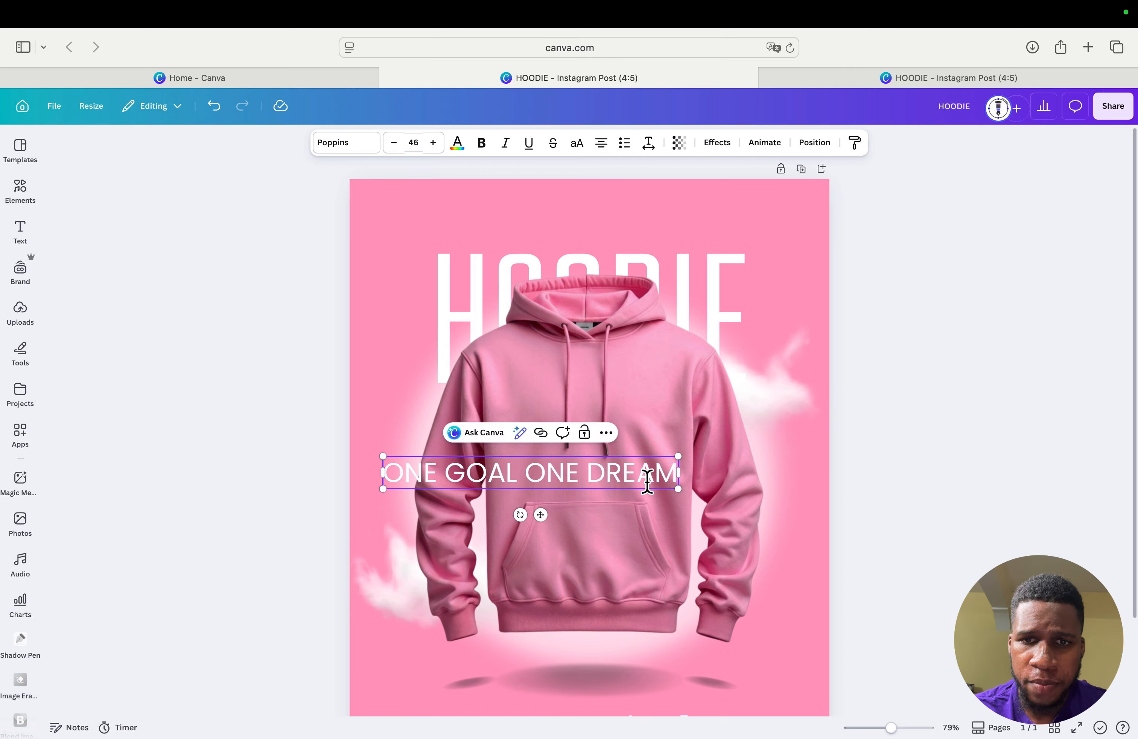
left_click(802, 450)
left_click_drag(632, 466, 723, 239)
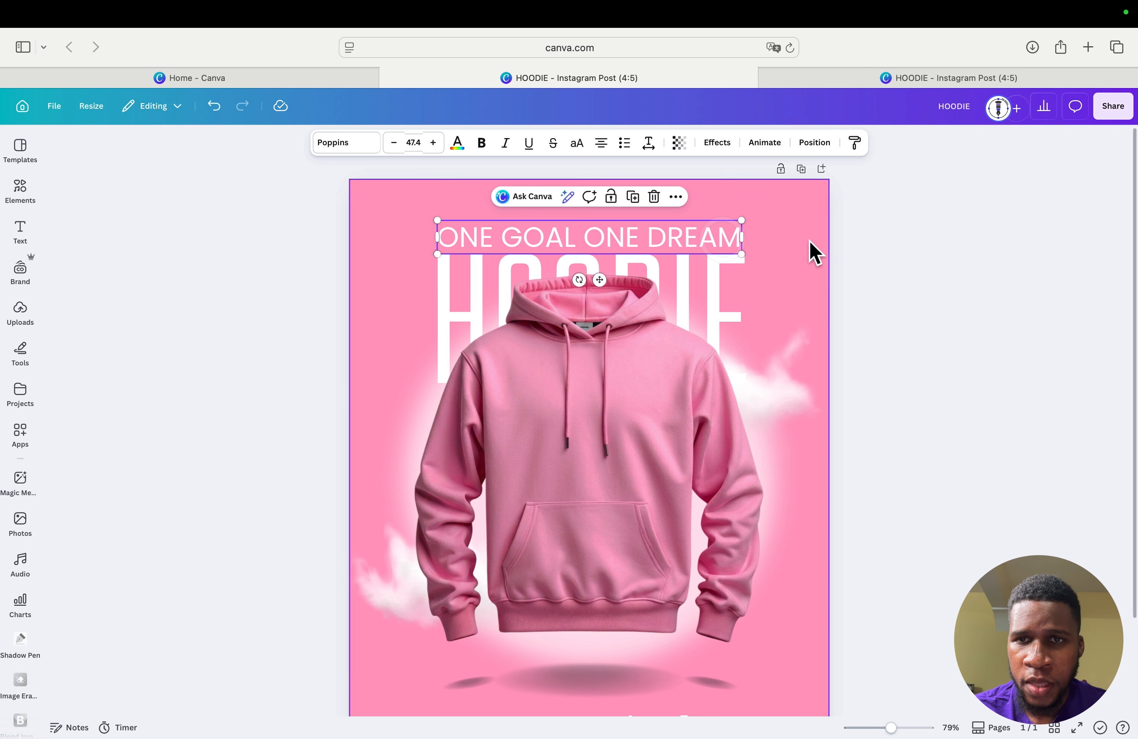
left_click(869, 257)
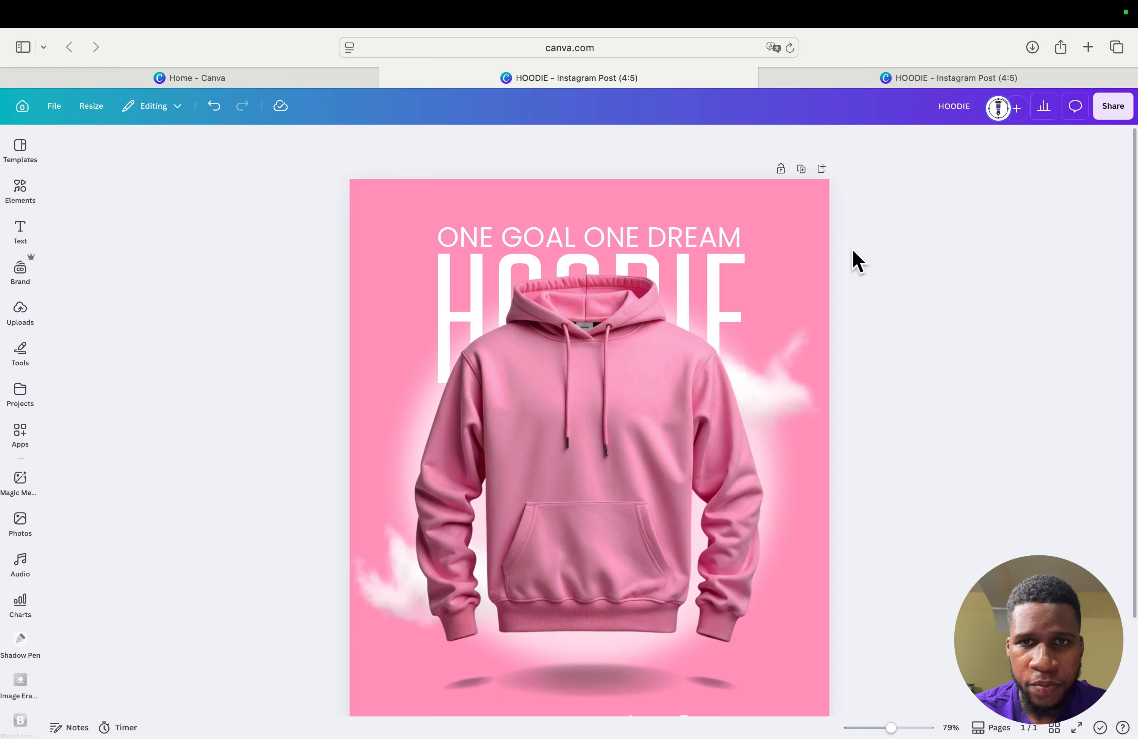
Step: Nudge the "ONE GOAL ONE DREAM" line slightly upward from the HOODIE title and deselect it
left_click(719, 239)
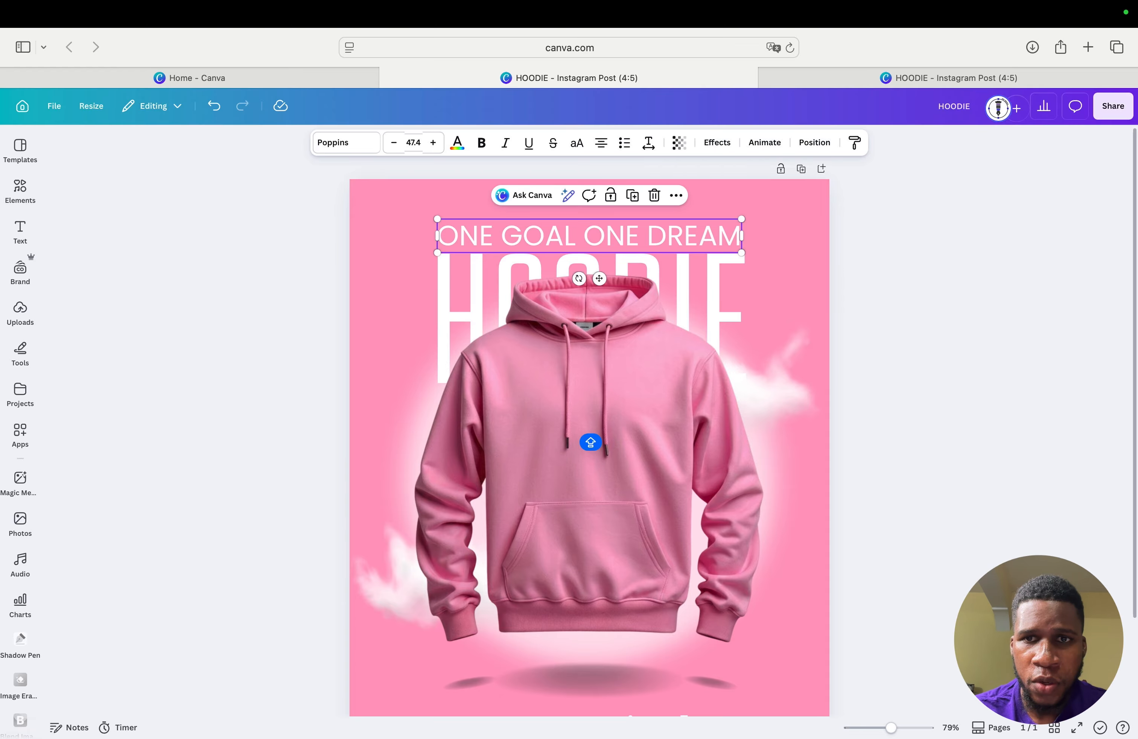
scroll(590, 446, "down", 5)
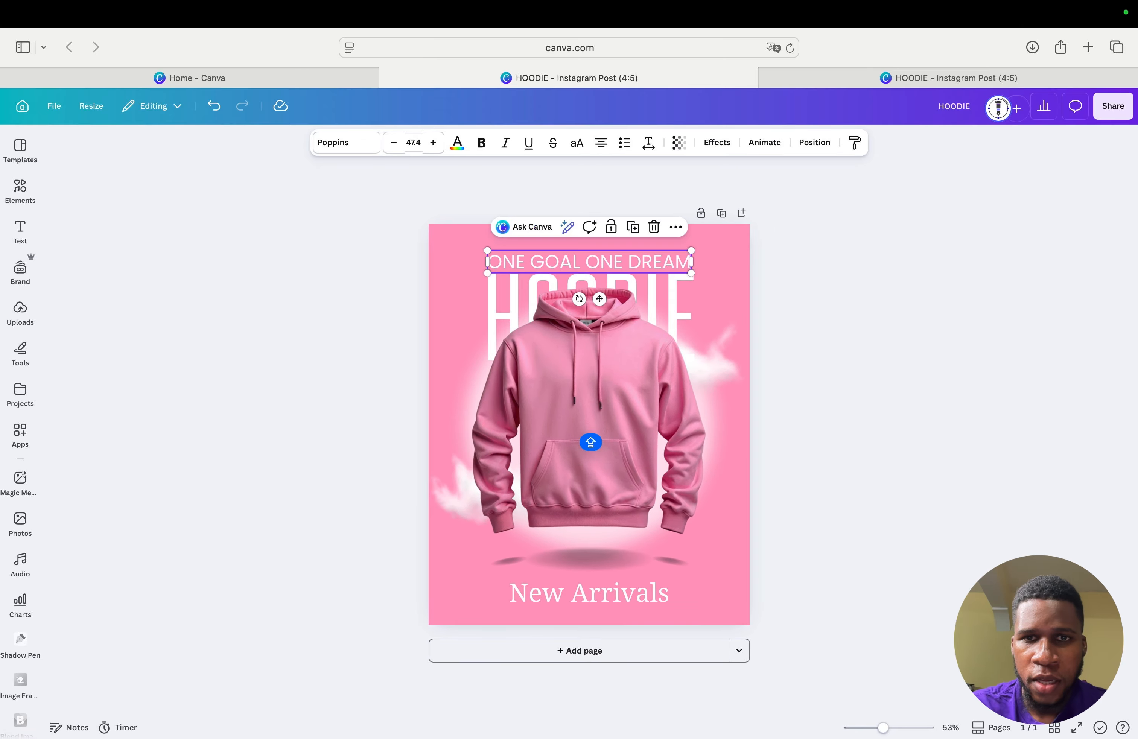
scroll(591, 443, "up", 3)
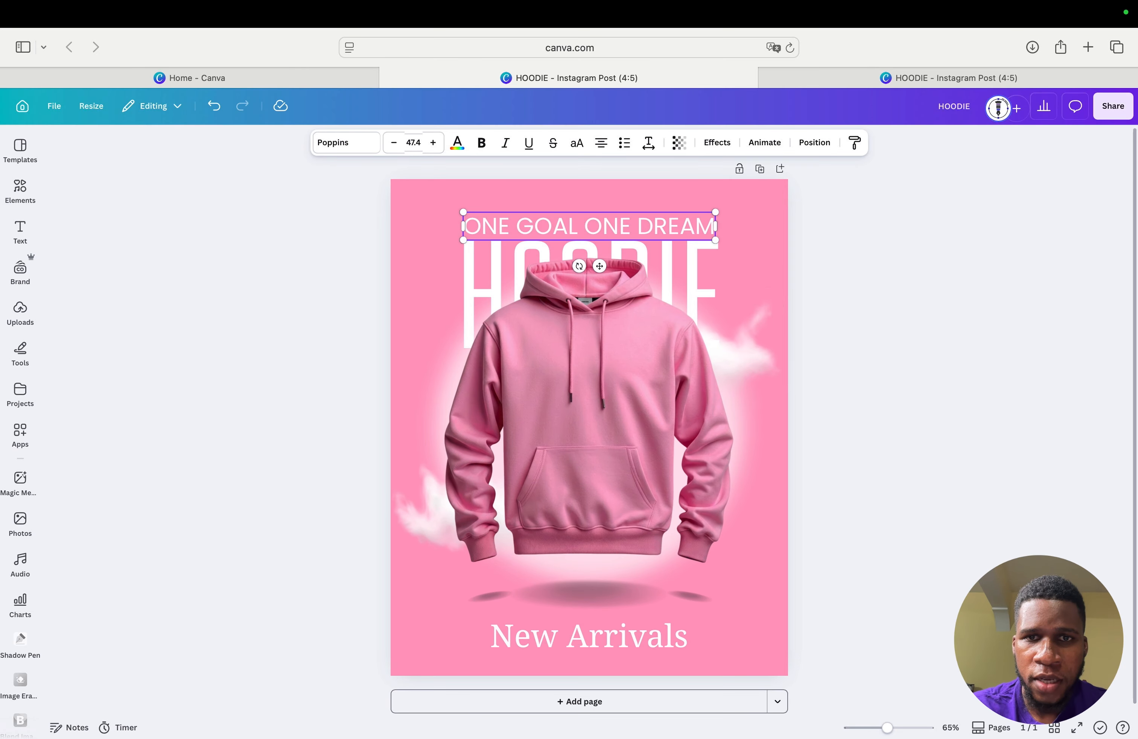
left_click(871, 264)
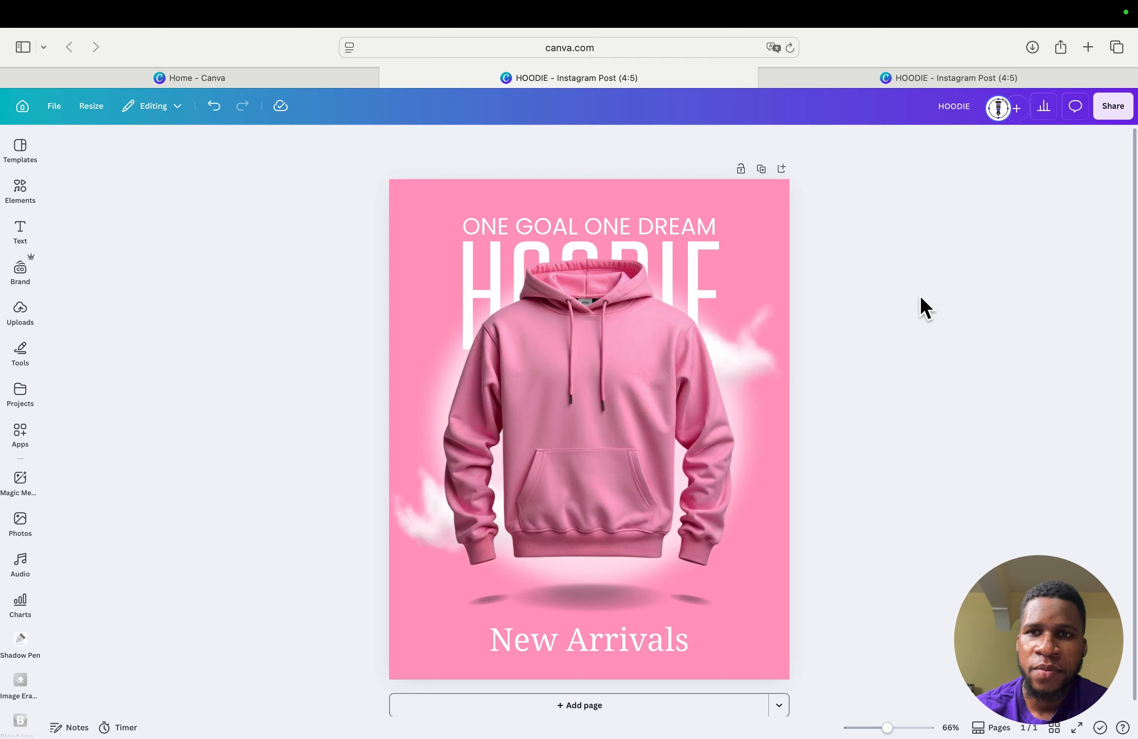
mouse_move(859, 19)
left_click(798, 13)
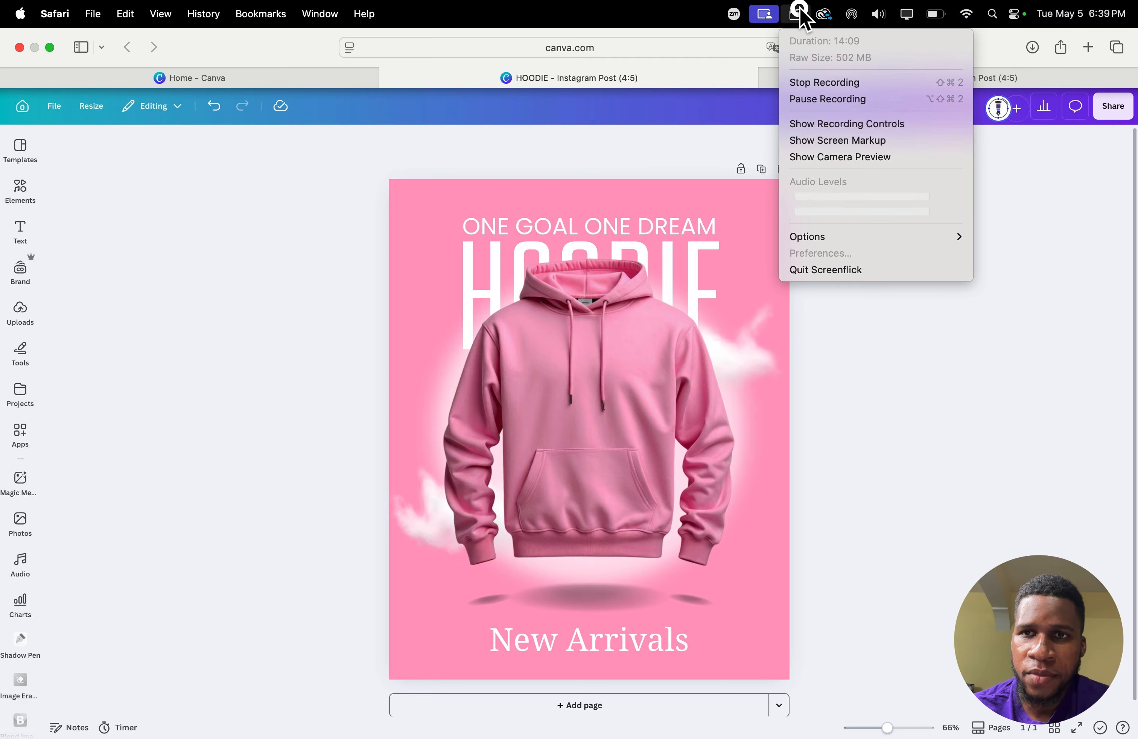